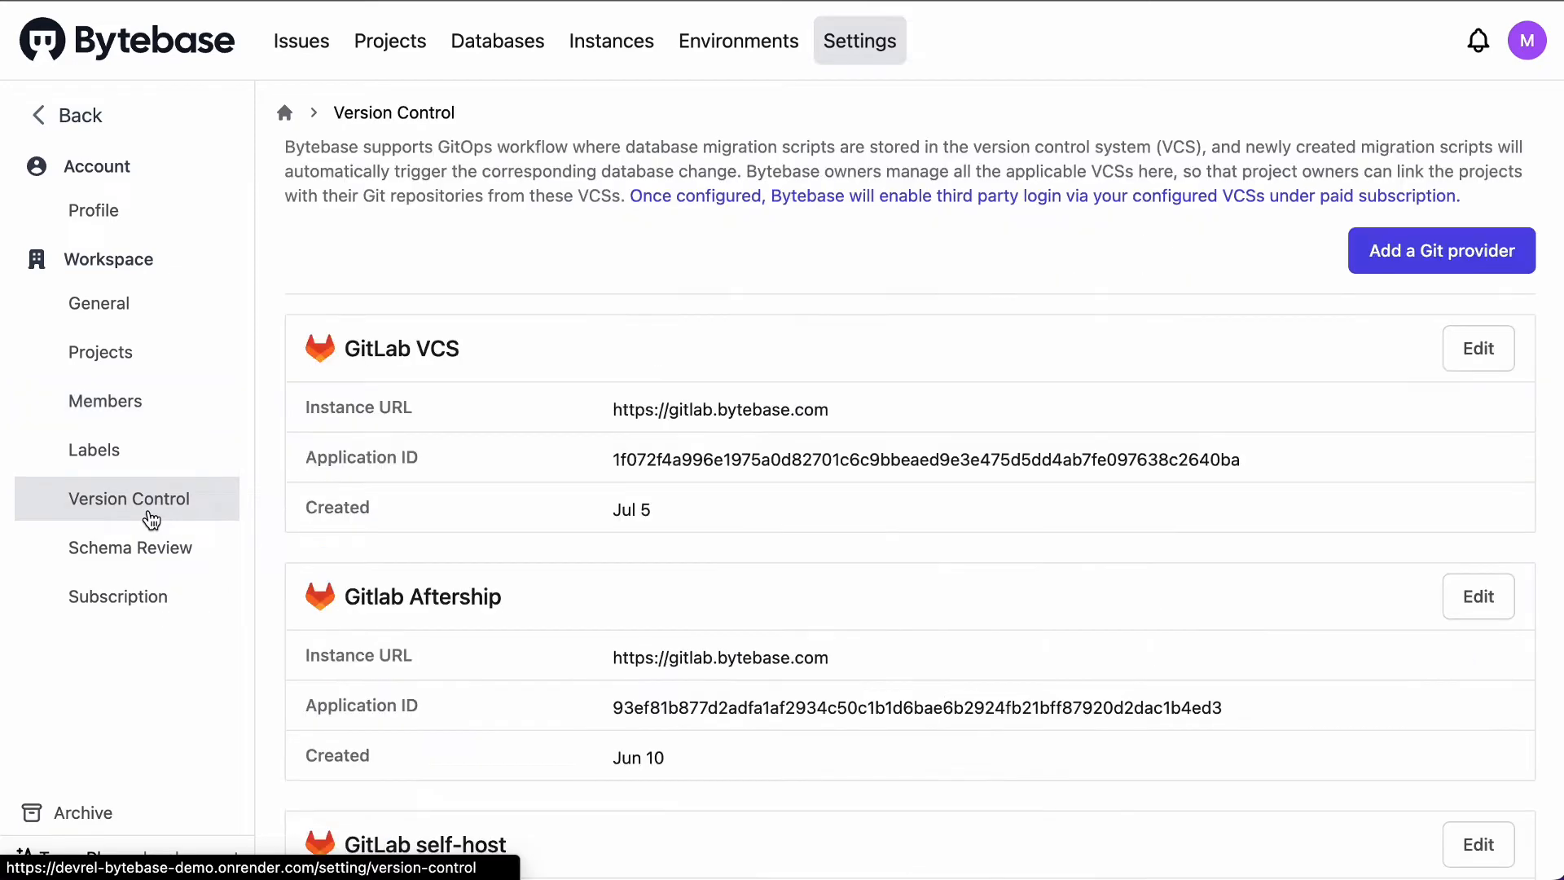
pyautogui.click(1499, 268)
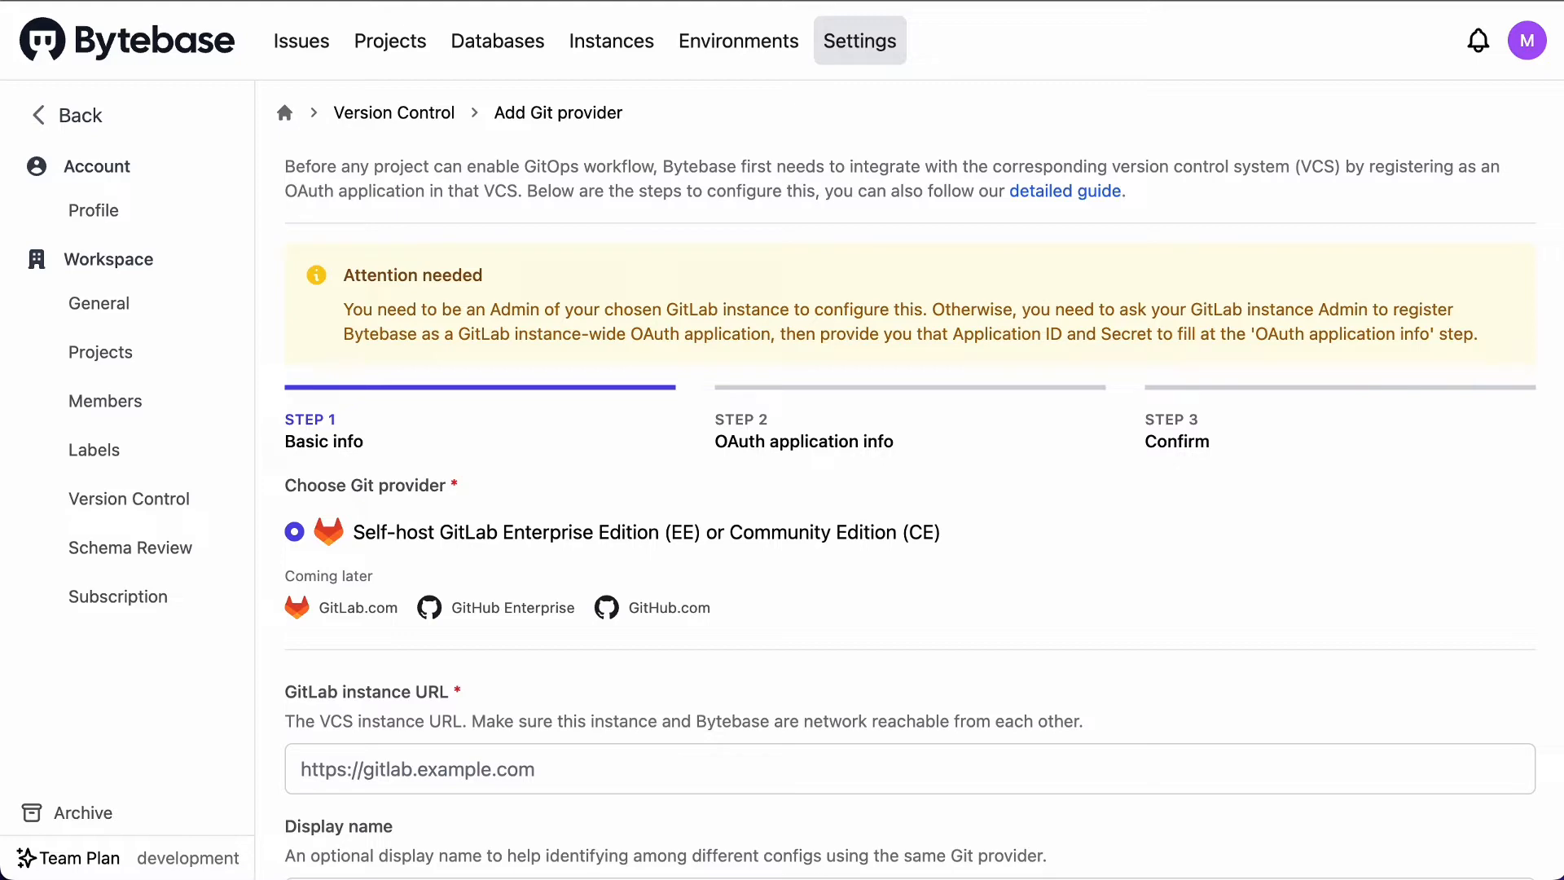
pyautogui.scroll(-3, 539, 628)
pyautogui.click(540, 633)
pyautogui.write('https://gitlab.bytebase.com/')
pyautogui.click(538, 774)
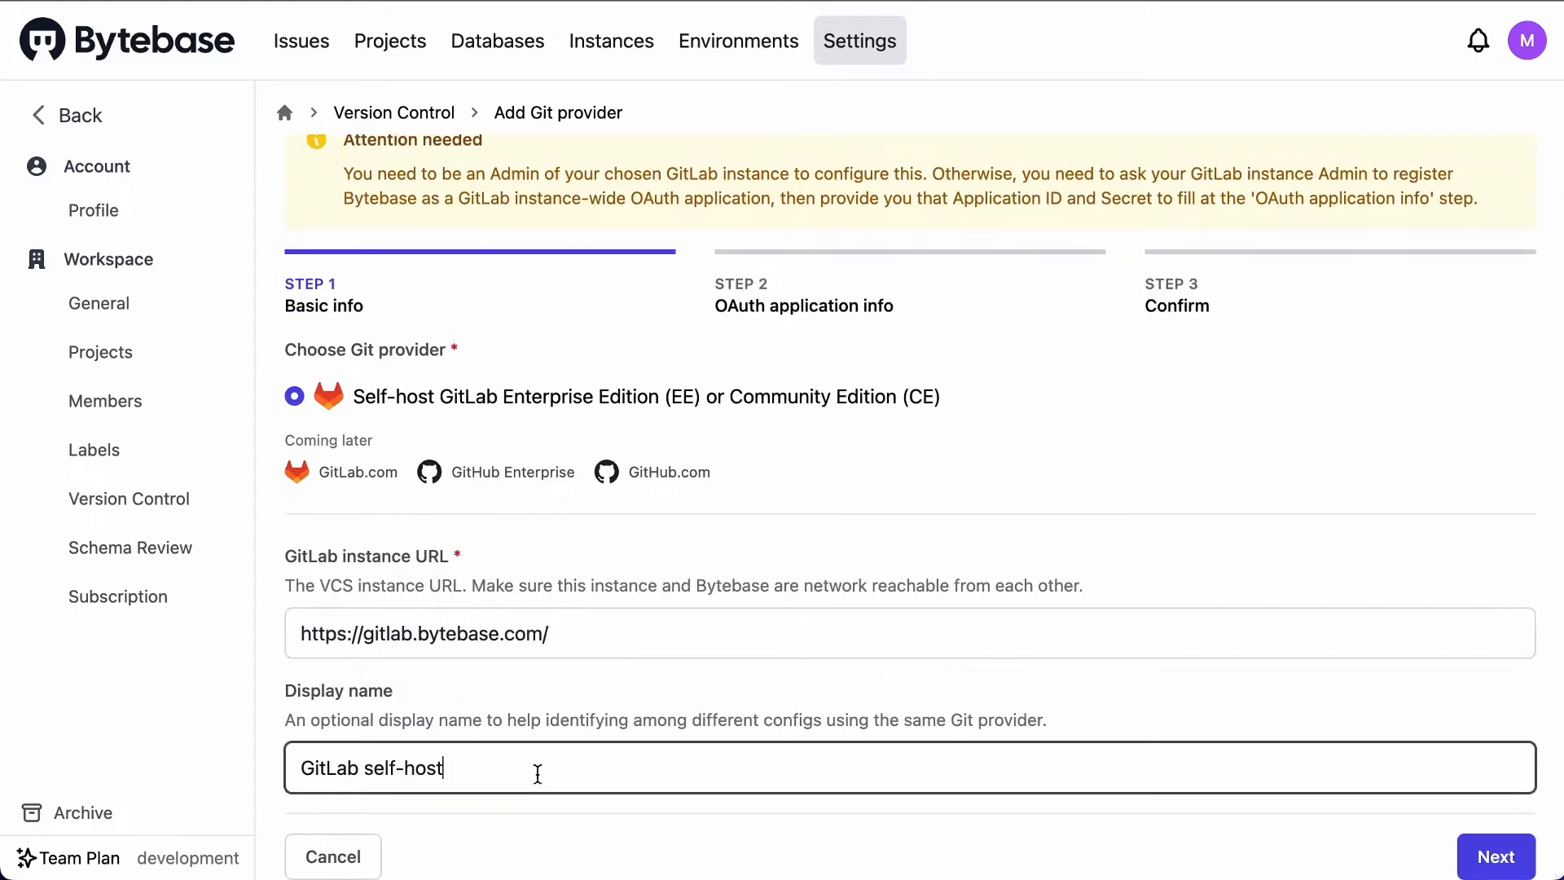
pyautogui.write('VCS demo')
pyautogui.scroll(1, 896, 570)
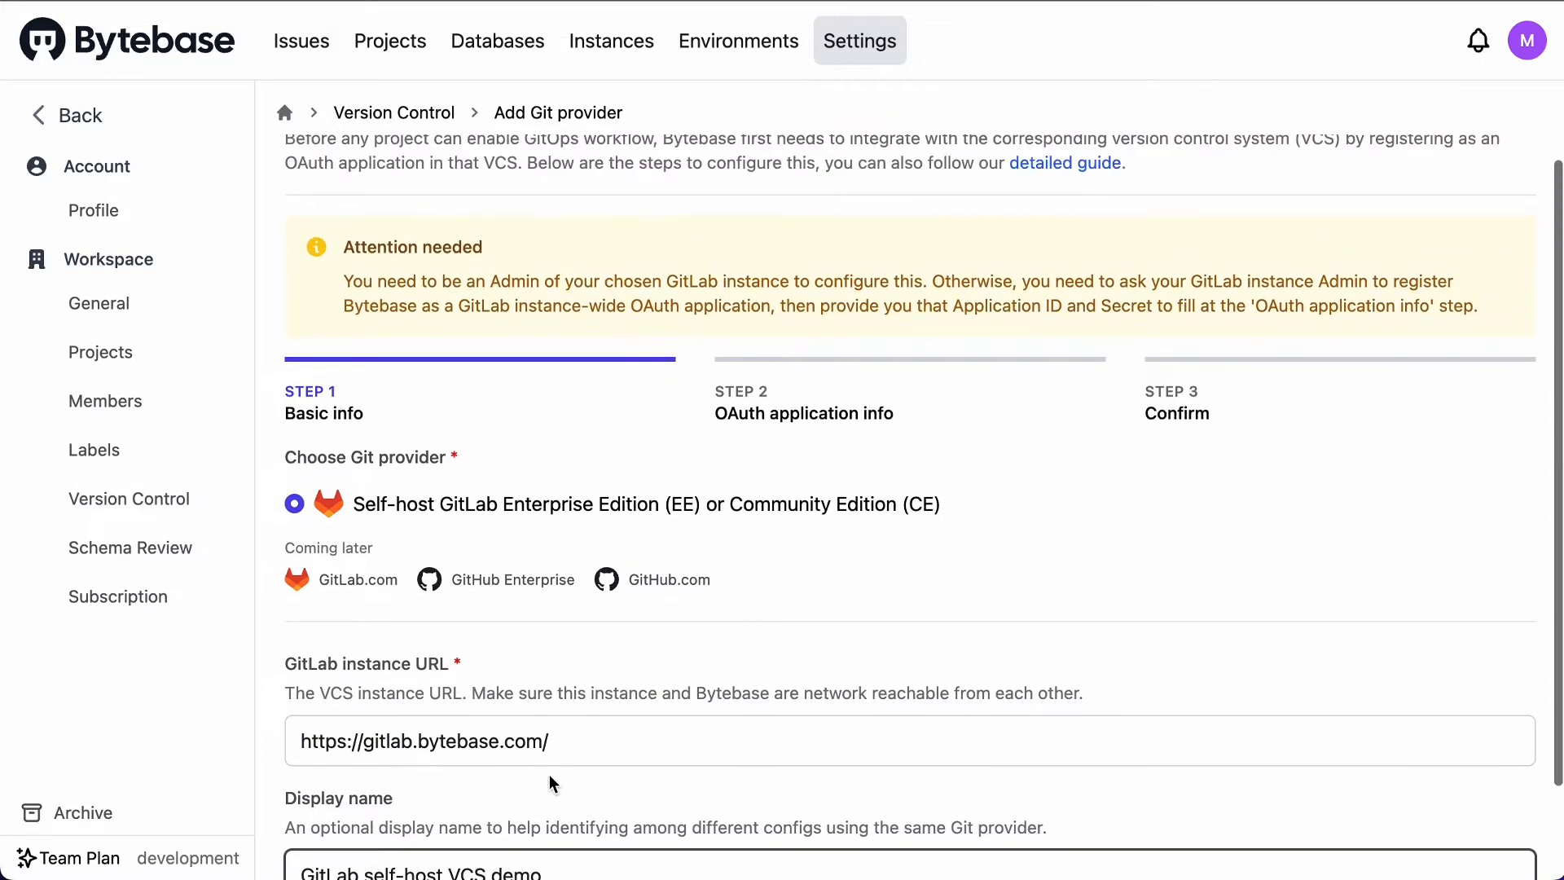
pyautogui.scroll(-1, 897, 570)
pyautogui.click(1459, 859)
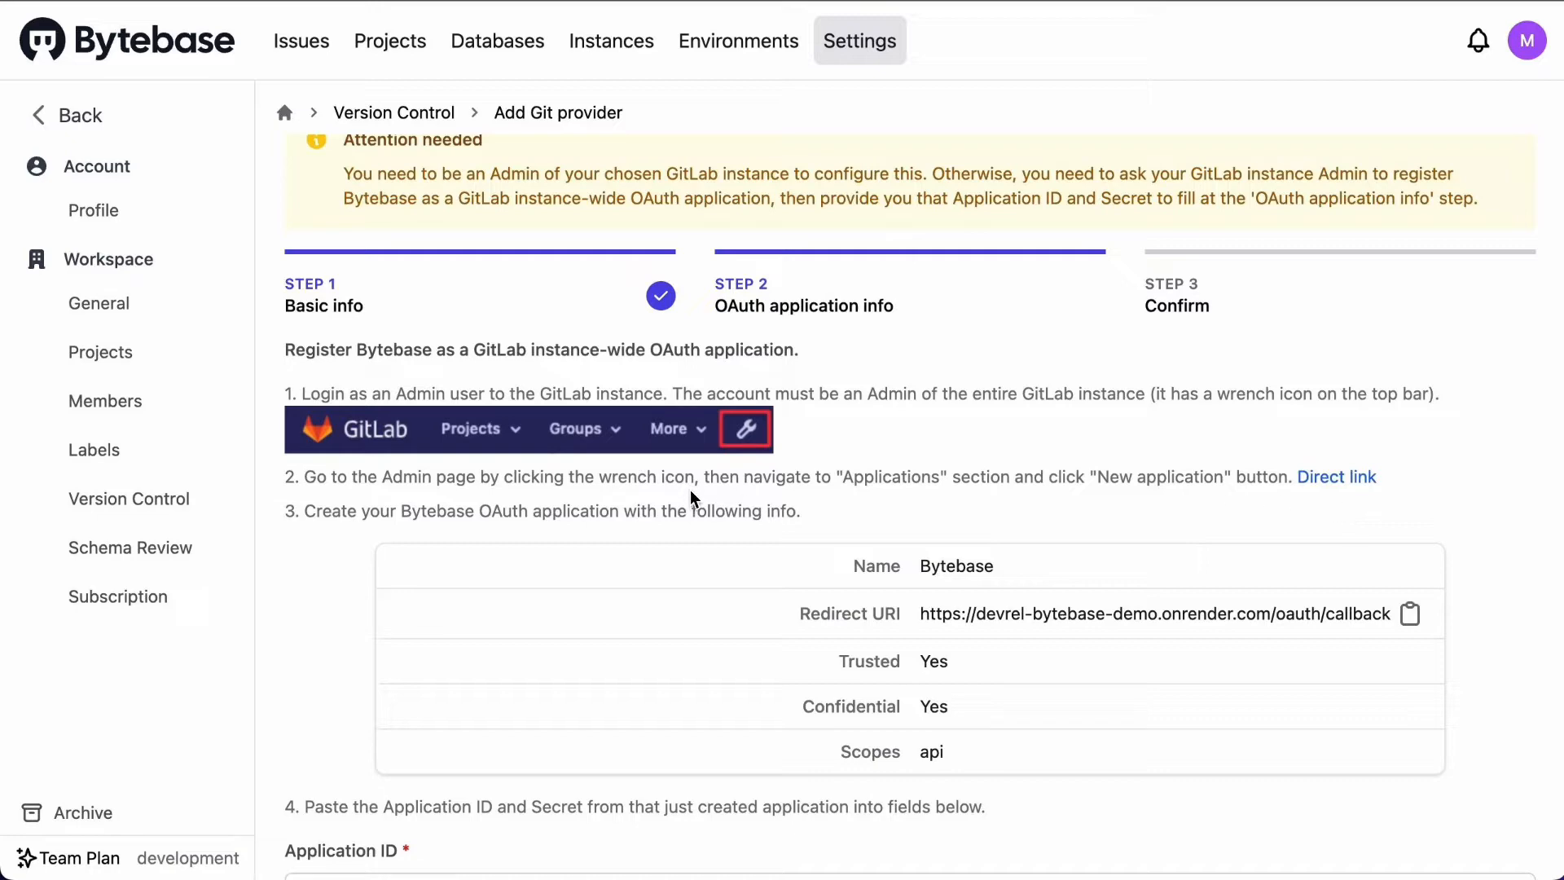
# Step: Open GitLab's new application form from the direct link, name the application Bytebase and copy the given redirect URI into it
pyautogui.click(1336, 477)
pyautogui.click(576, 195)
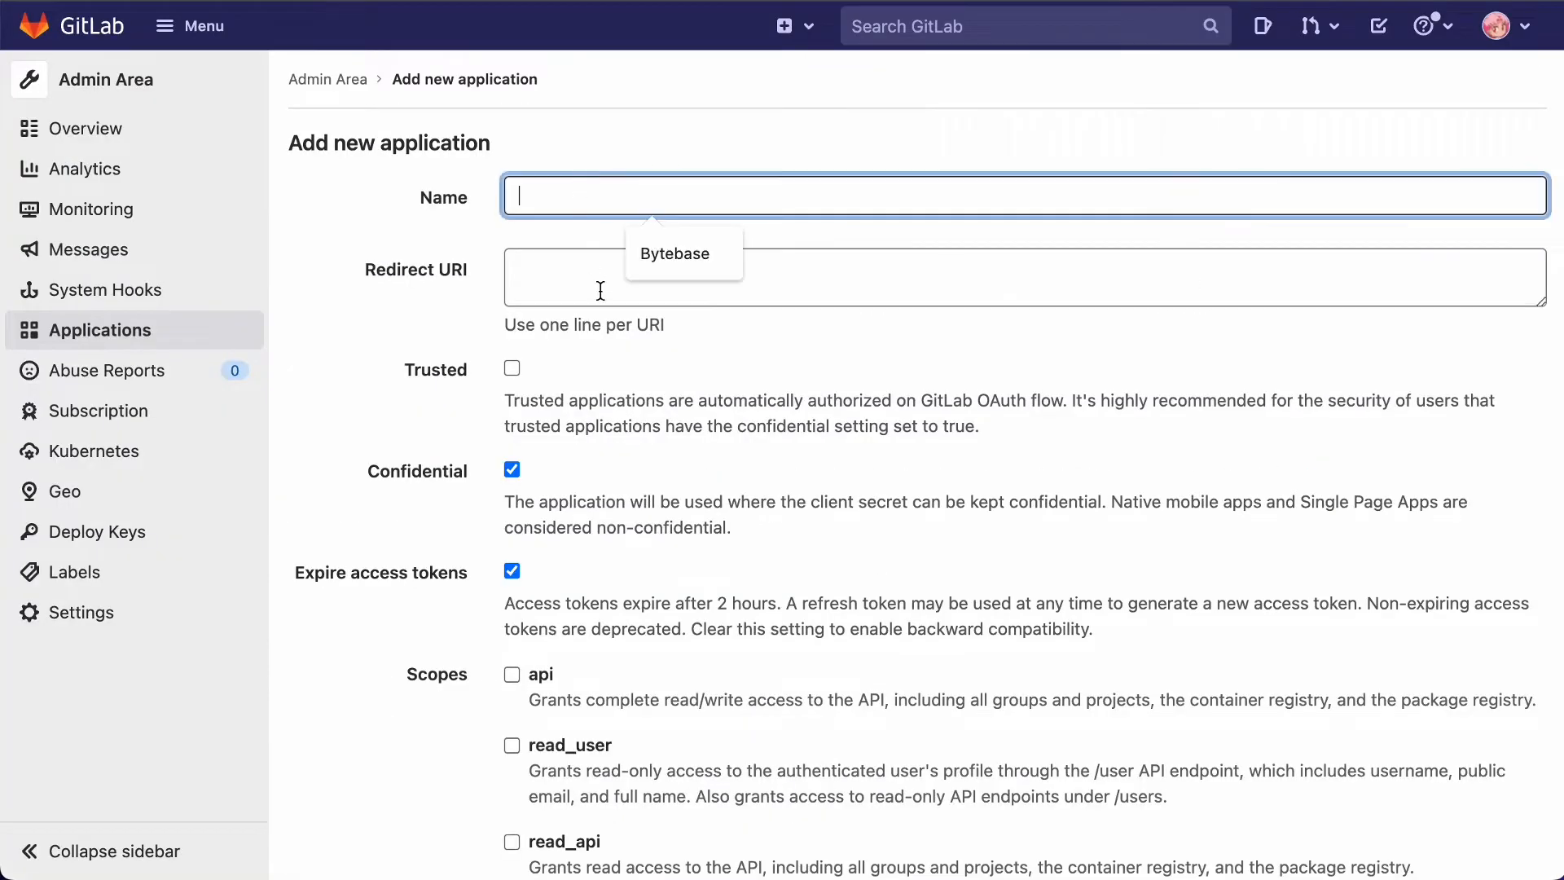
pyautogui.click(698, 262)
pyautogui.click(624, 291)
pyautogui.hotkey('ctrl', 'shift', 'Tab')
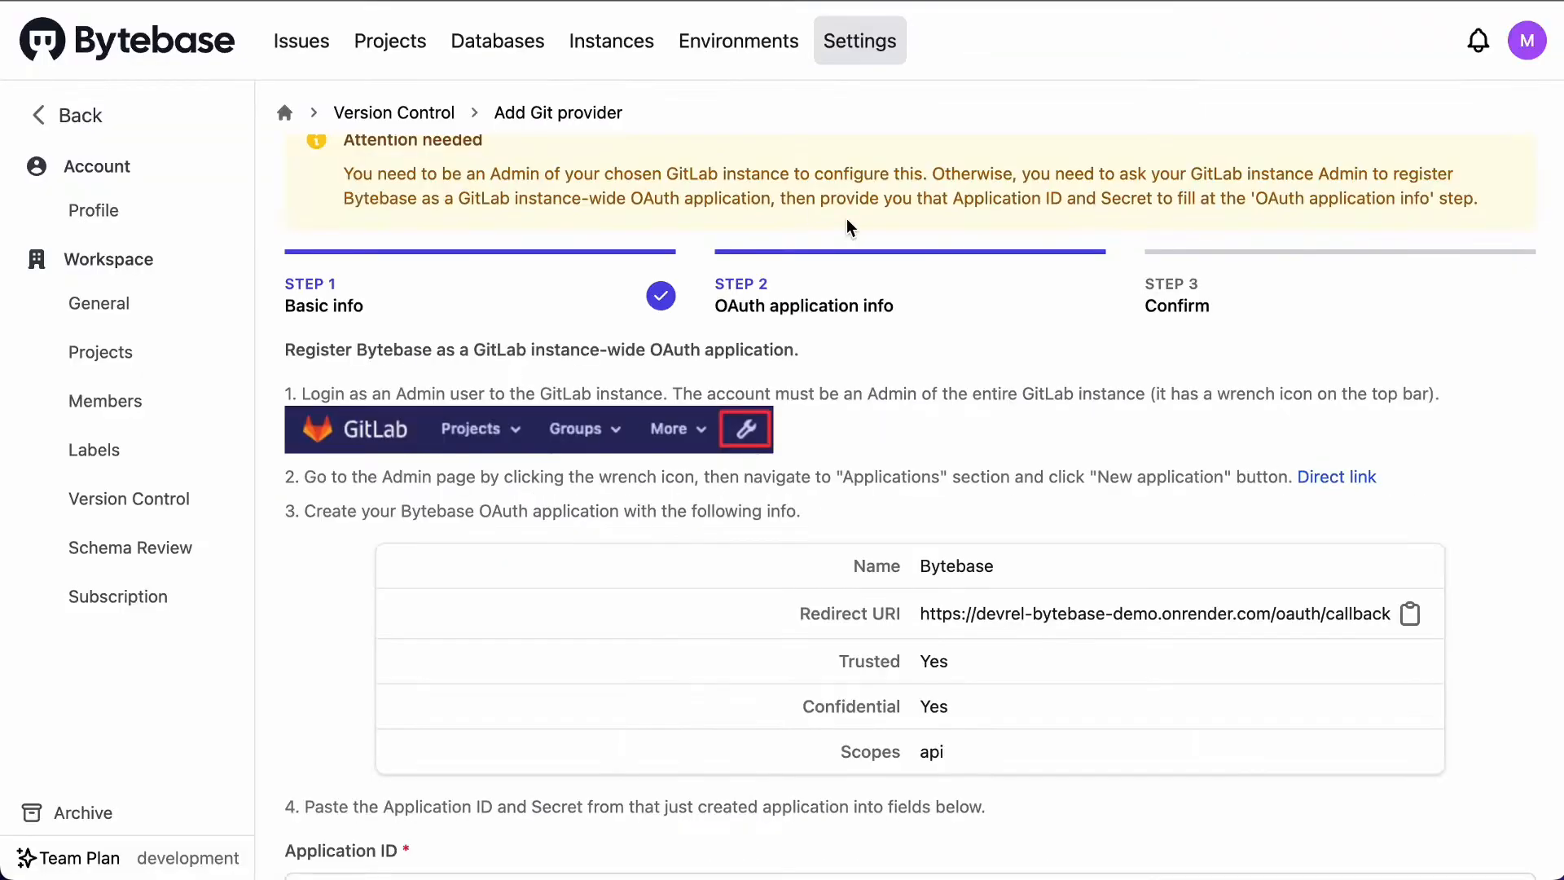
pyautogui.click(1409, 616)
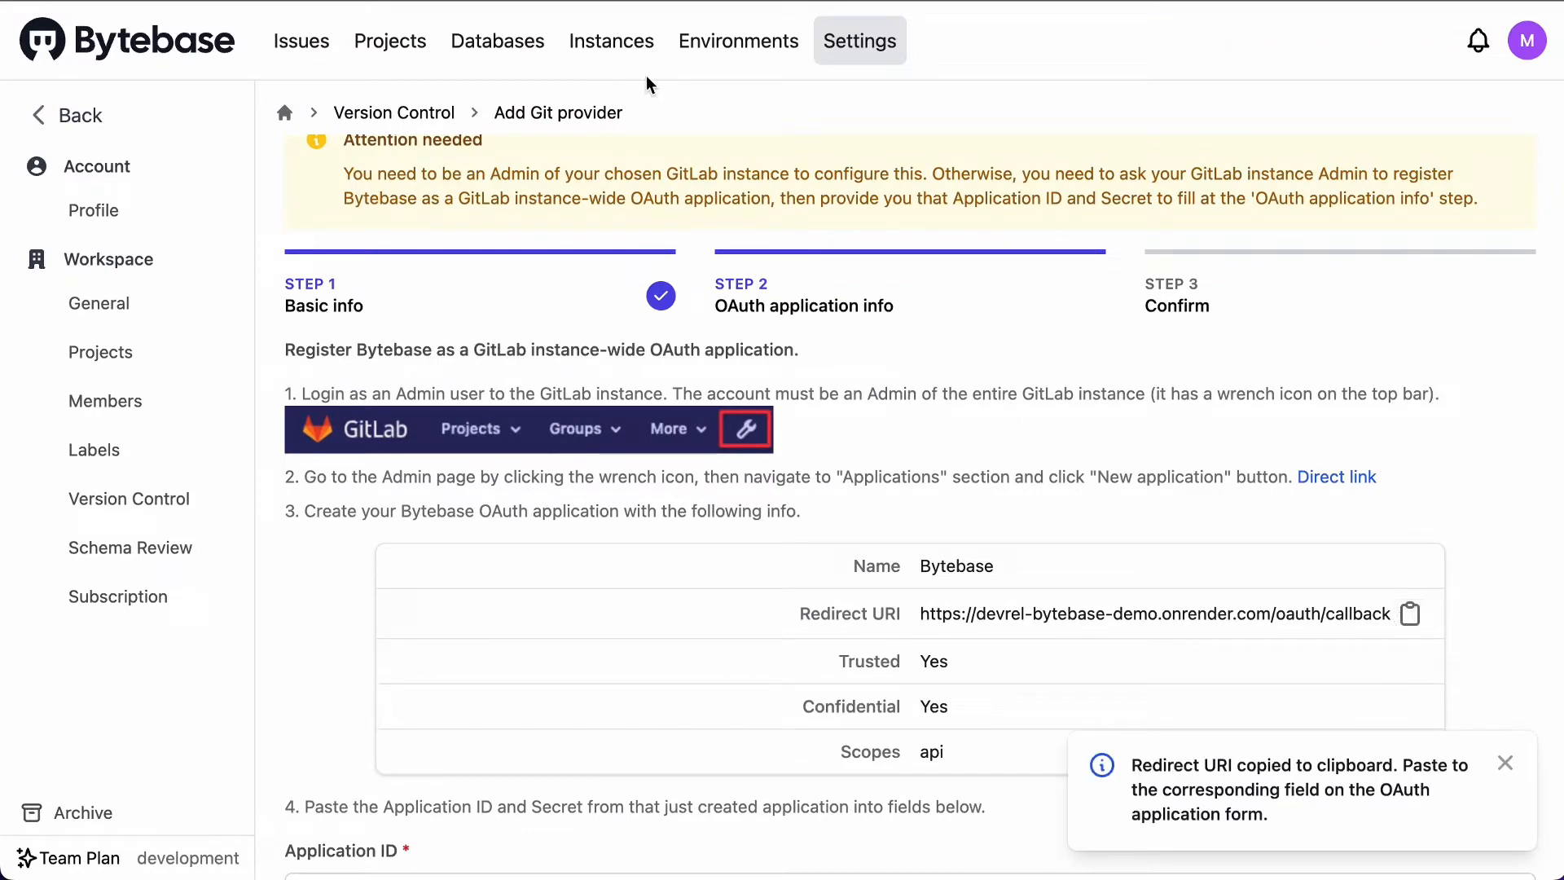
pyautogui.hotkey('ctrl', 'Tab')
pyautogui.hotkey('ctrl', 'v')
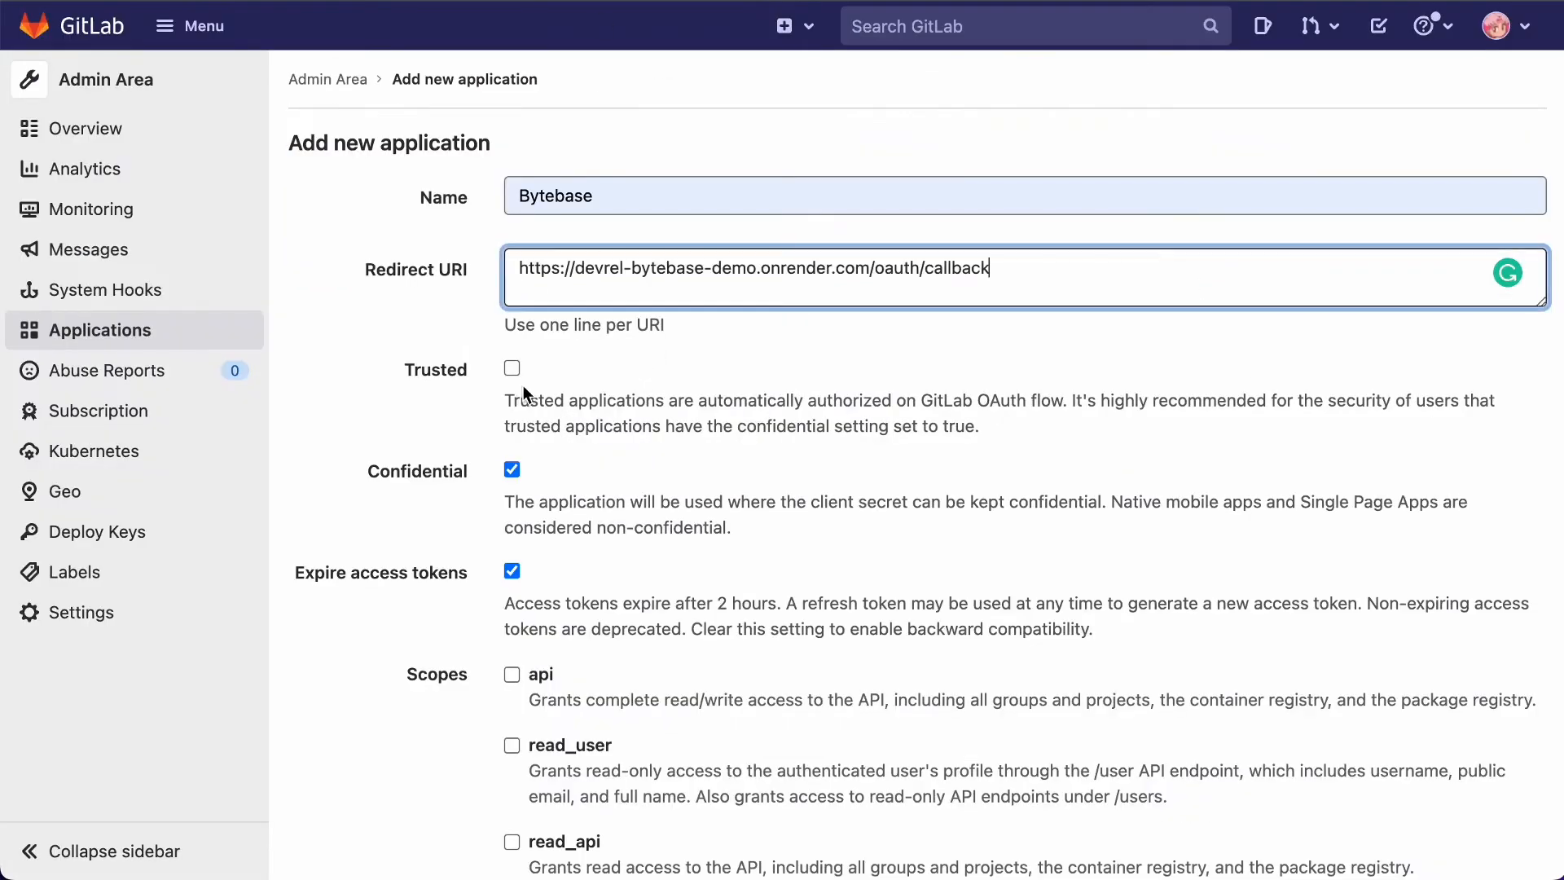
# Step: Make the Bytebase application trusted, grant it the api scope and submit it
pyautogui.click(511, 368)
pyautogui.click(512, 674)
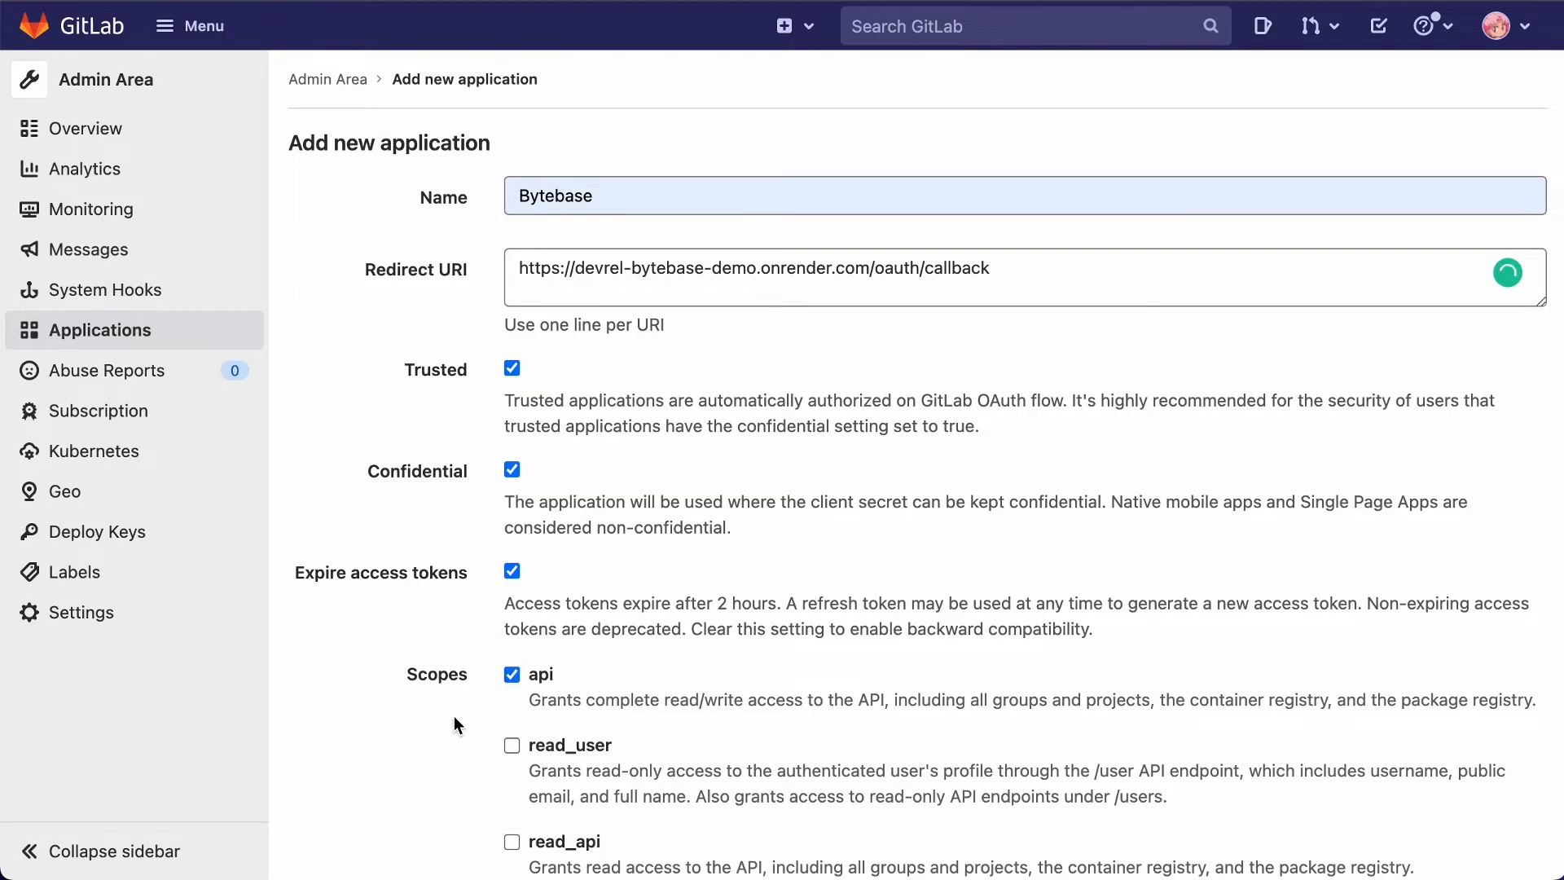
pyautogui.scroll(-8, 453, 716)
pyautogui.click(378, 725)
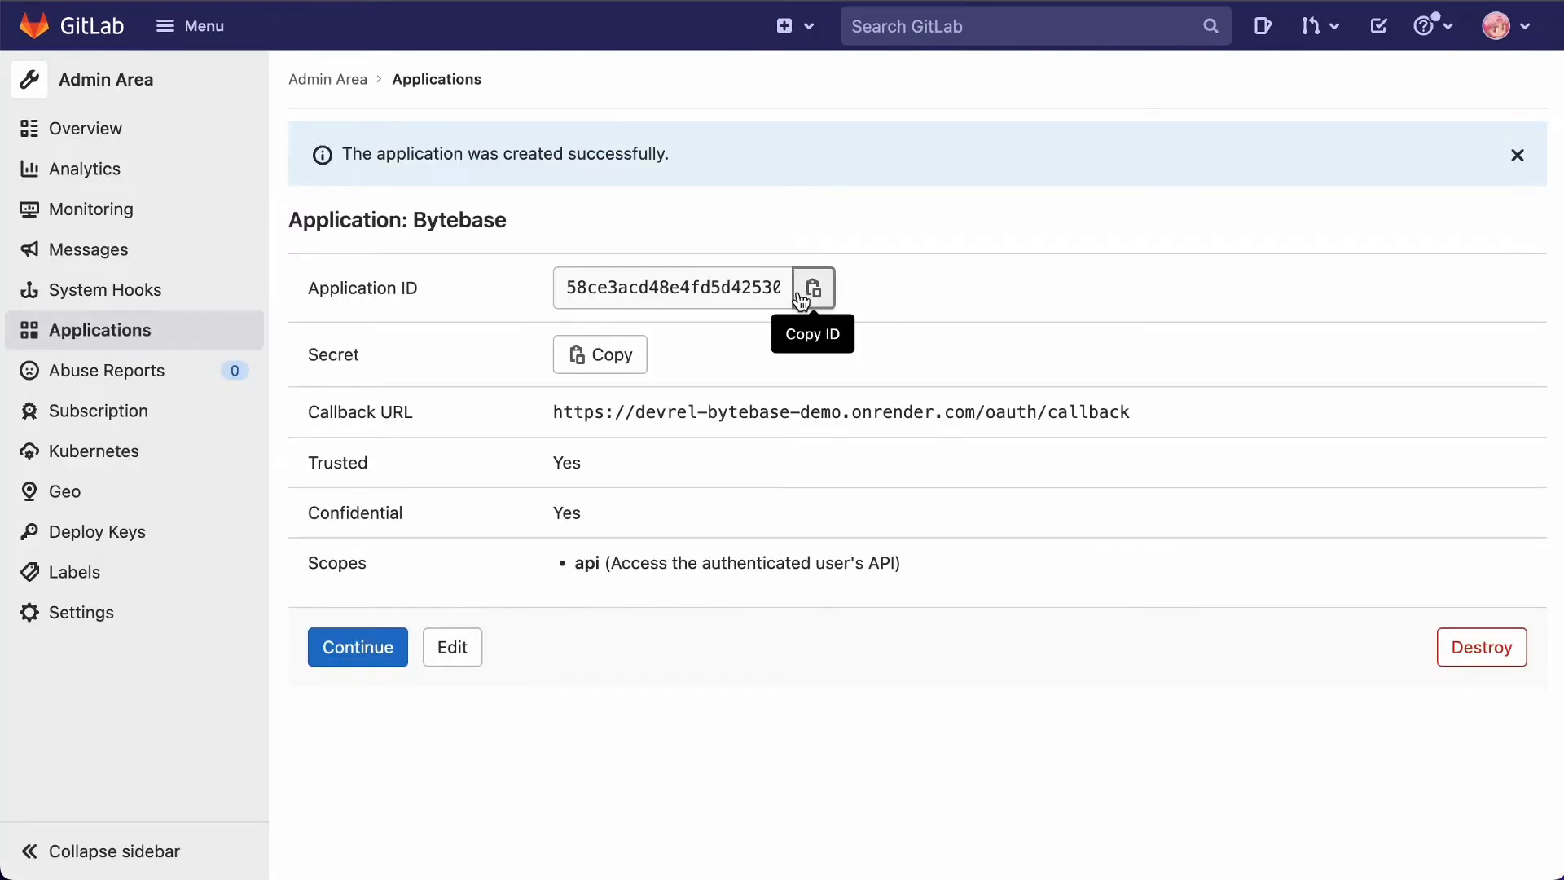
# Step: Copy the new GitLab application's ID and secret into Bytebase's Application ID and Secret fields, and continue to the confirmation
pyautogui.click(800, 297)
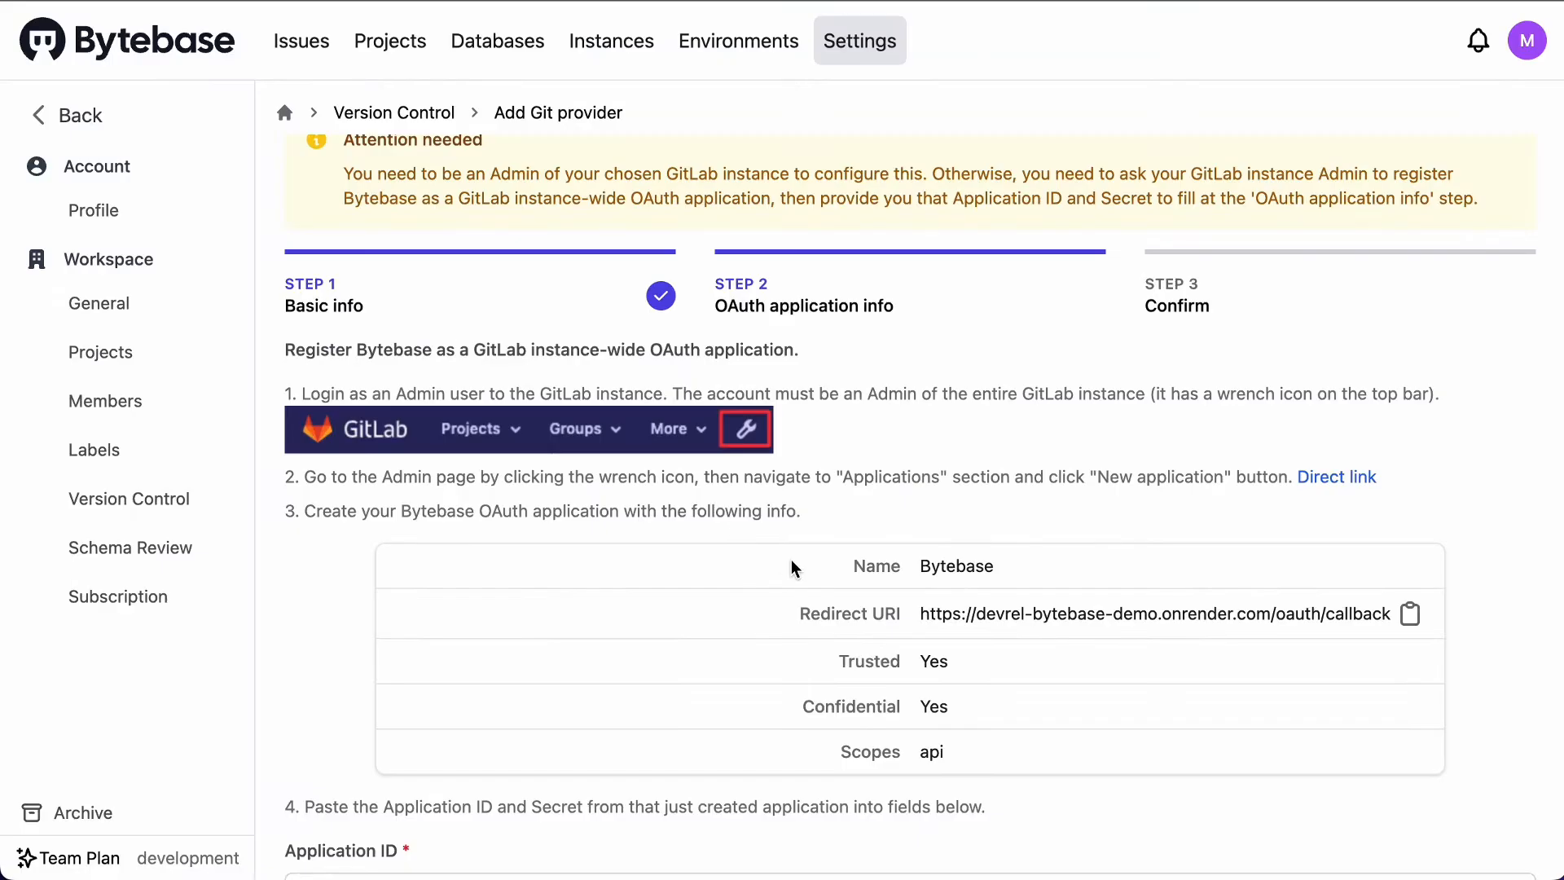
pyautogui.scroll(-3, 790, 559)
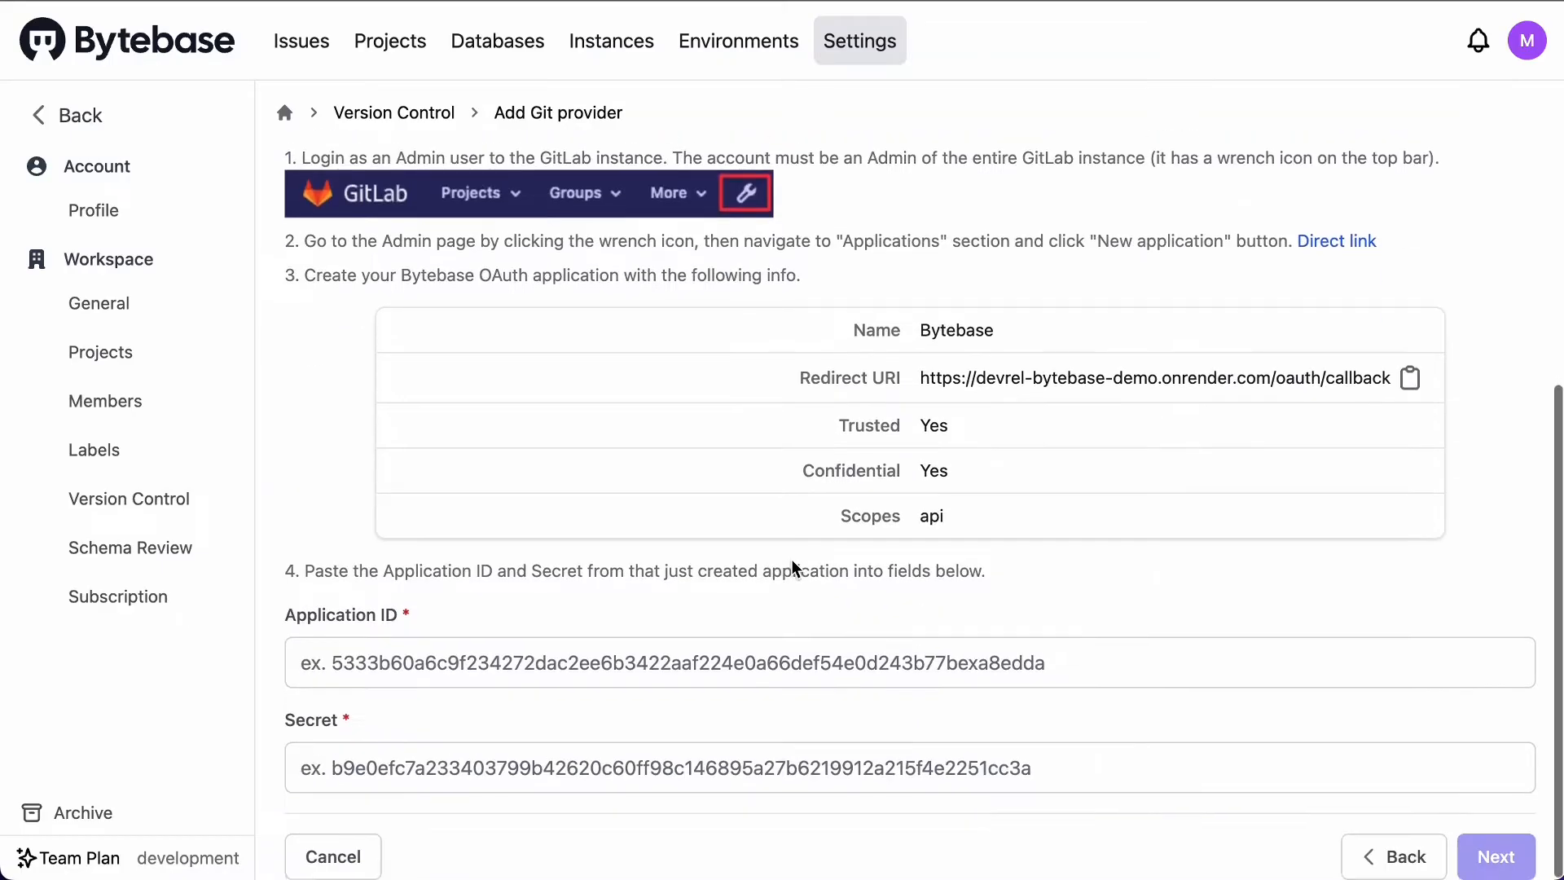
pyautogui.click(677, 670)
pyautogui.hotkey('ctrl', 'v')
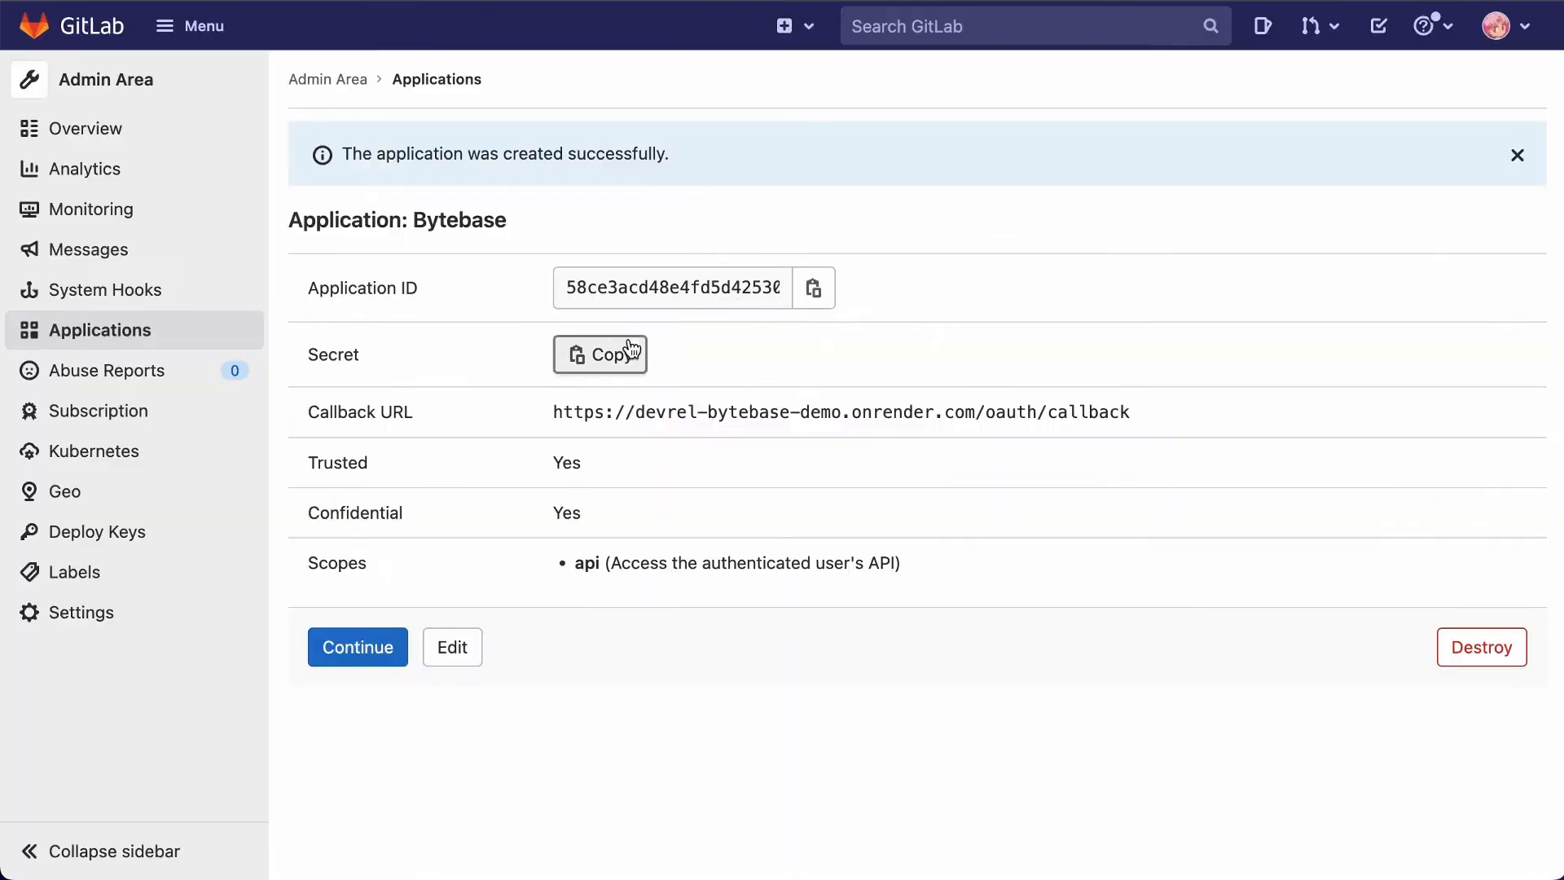
pyautogui.click(627, 352)
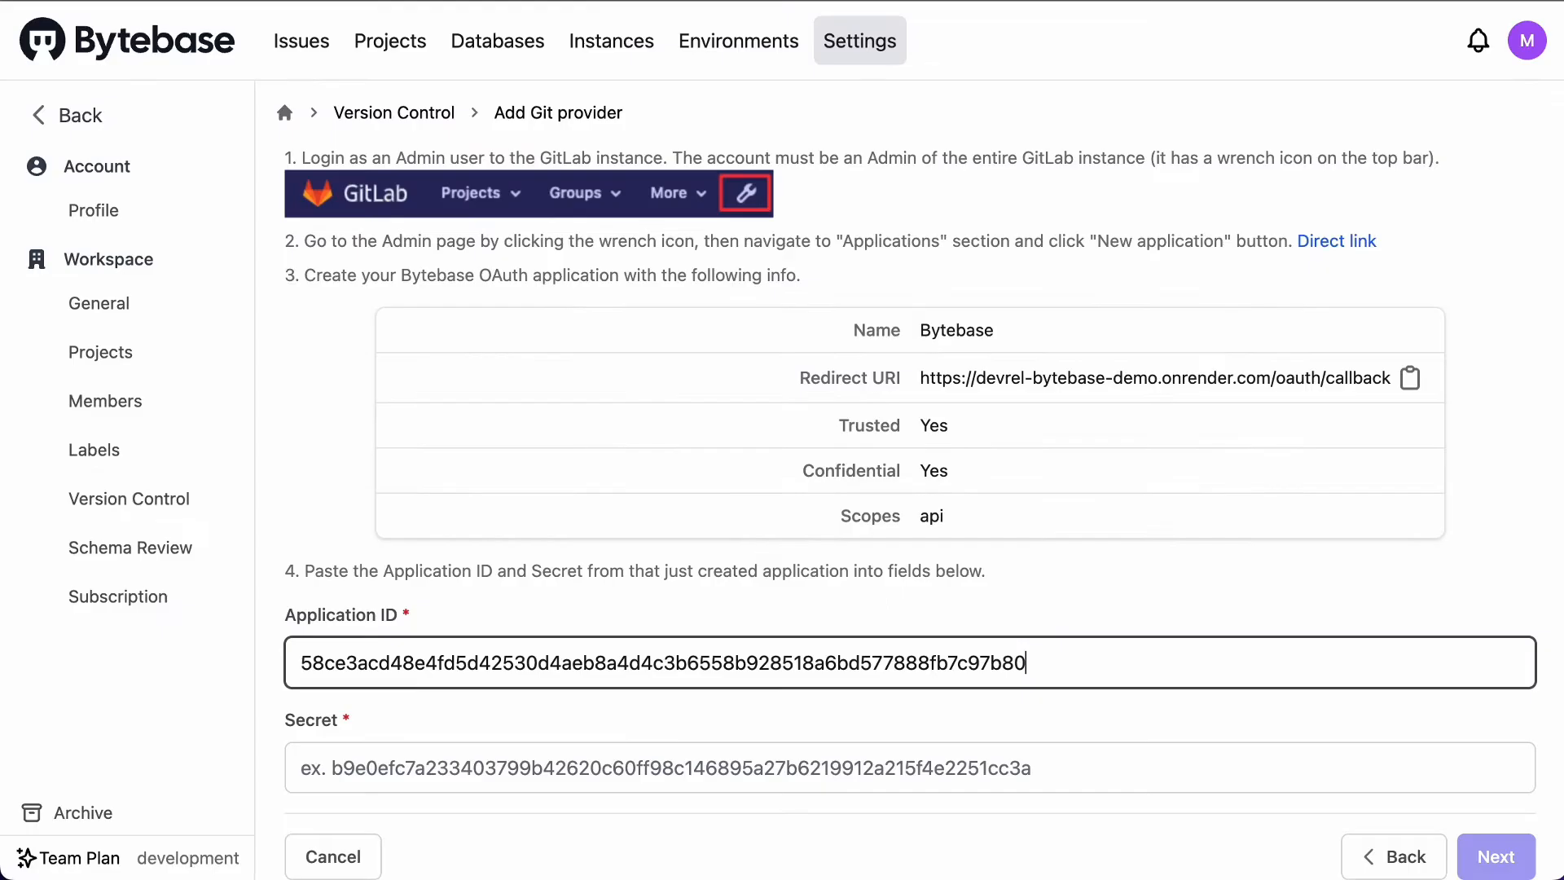
pyautogui.click(826, 768)
pyautogui.hotkey('ctrl', 'v')
pyautogui.click(1507, 855)
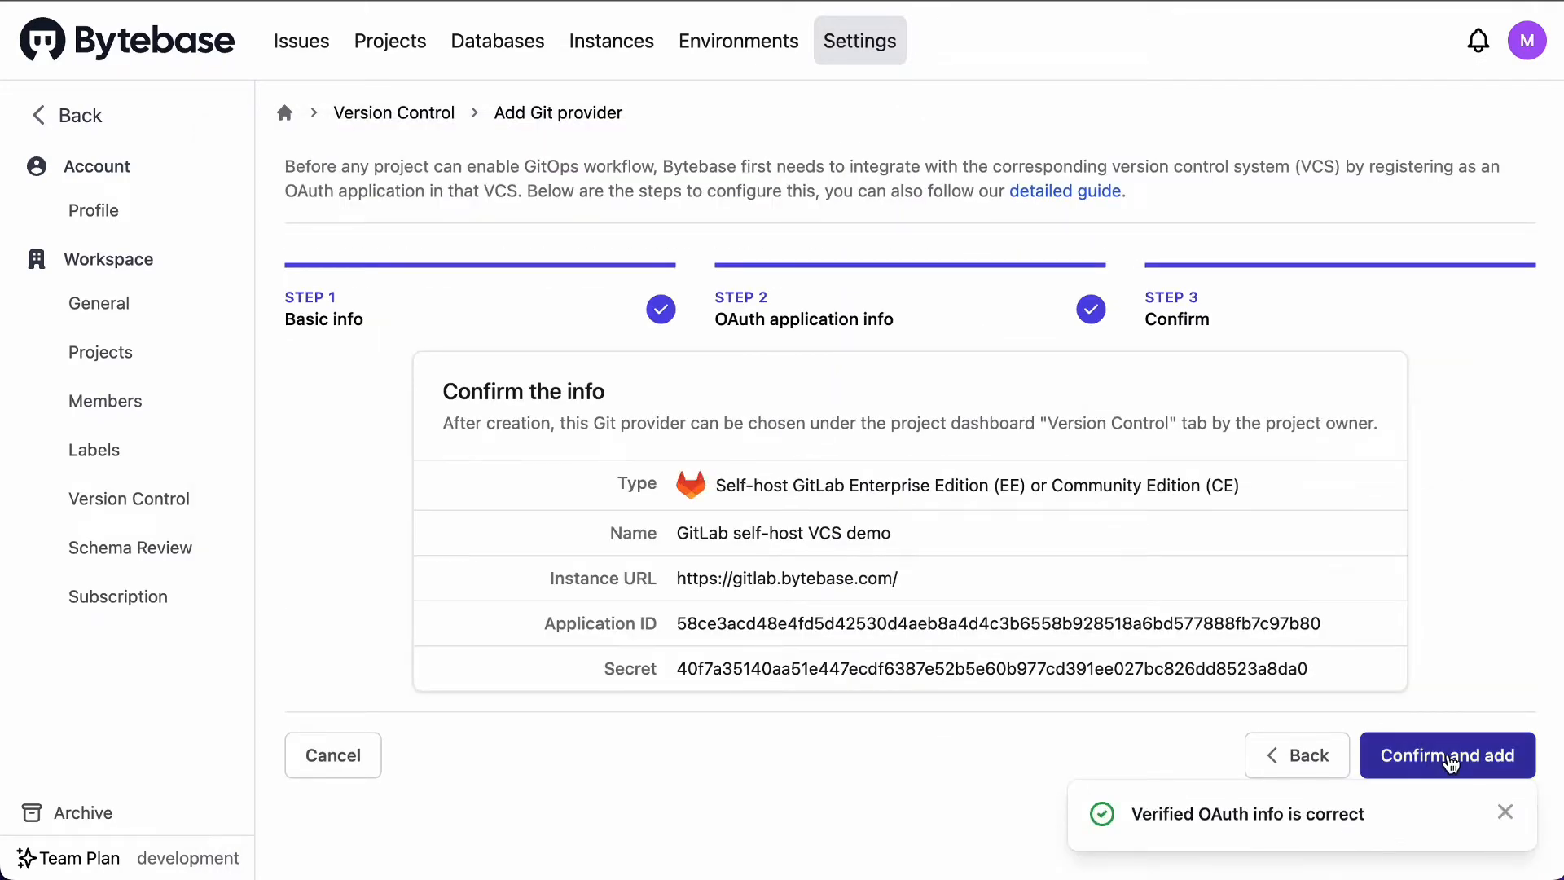
# Step: Confirm adding the Git provider and locate the GitLab self-host VCS demo entry in the provider list
pyautogui.click(1449, 756)
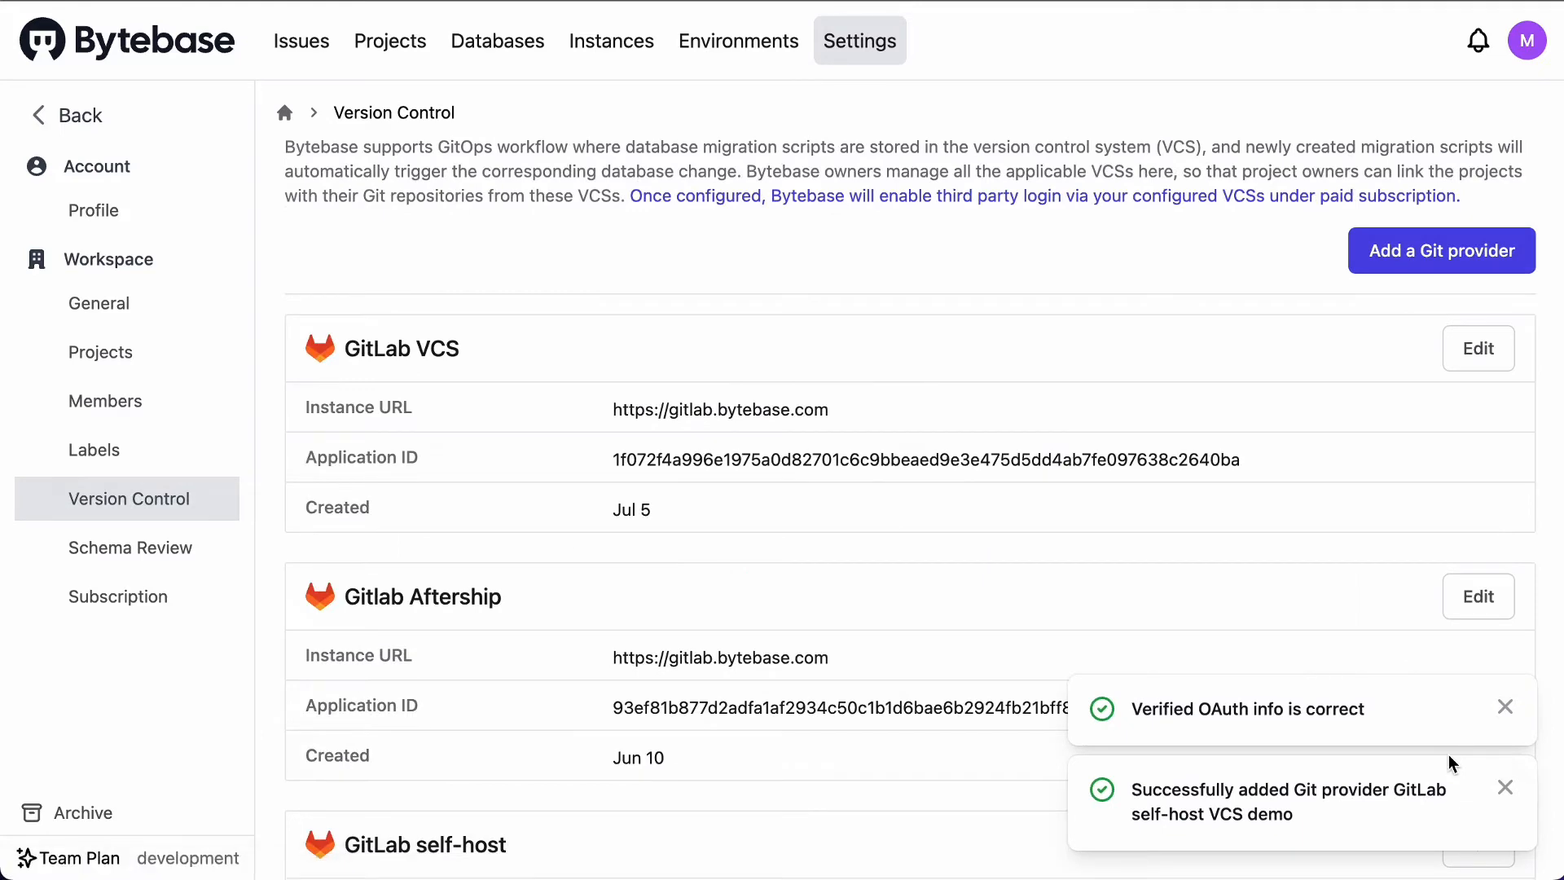
pyautogui.scroll(-5, 741, 705)
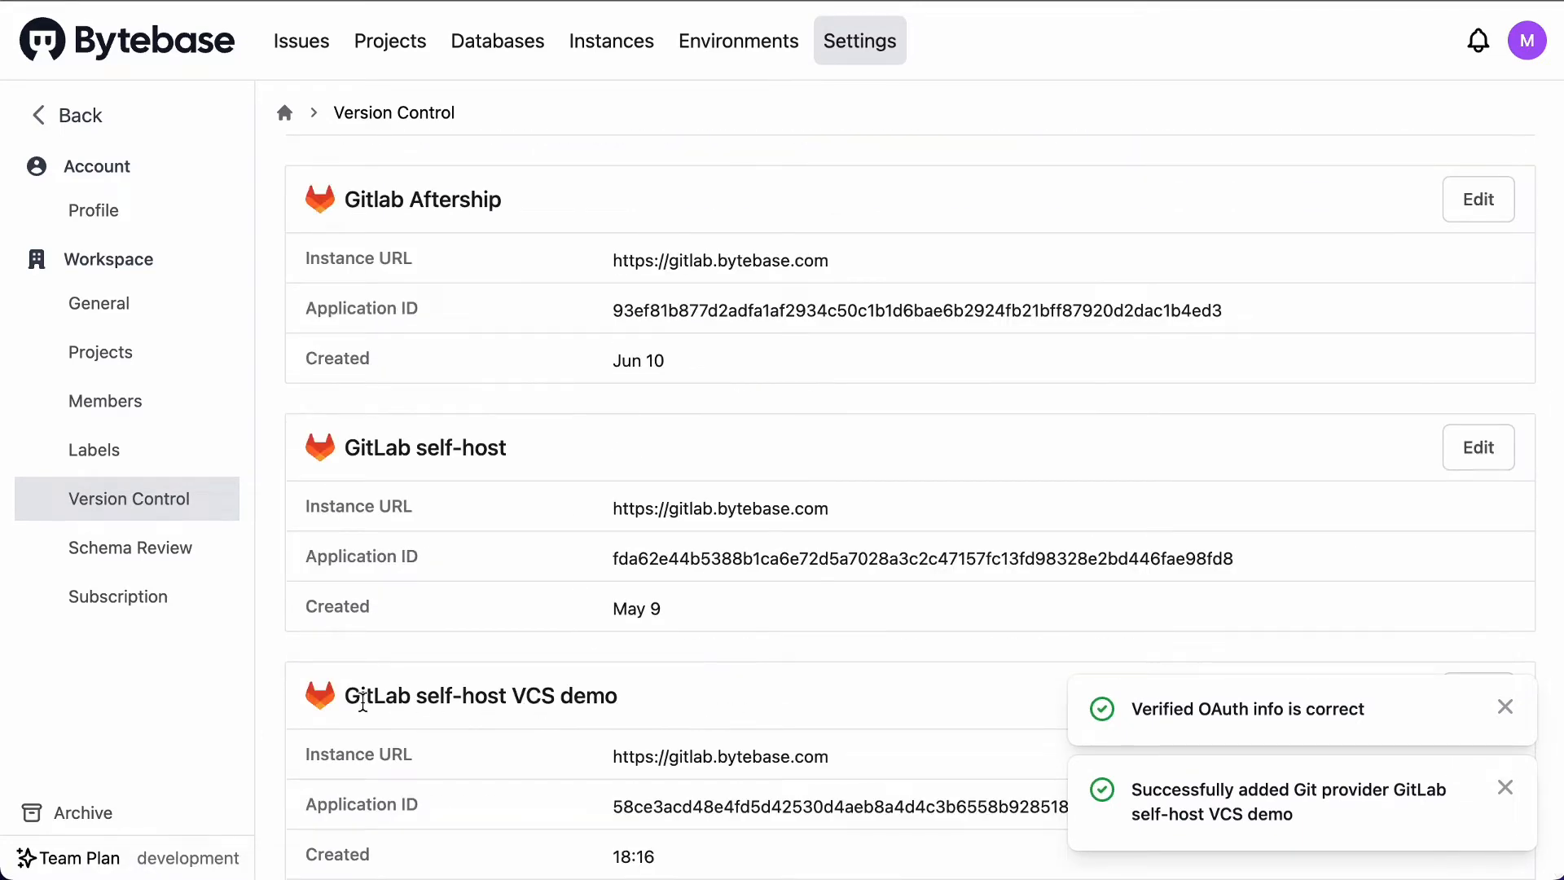
pyautogui.moveTo(345, 696); pyautogui.dragTo(809, 689)
pyautogui.click(808, 689)
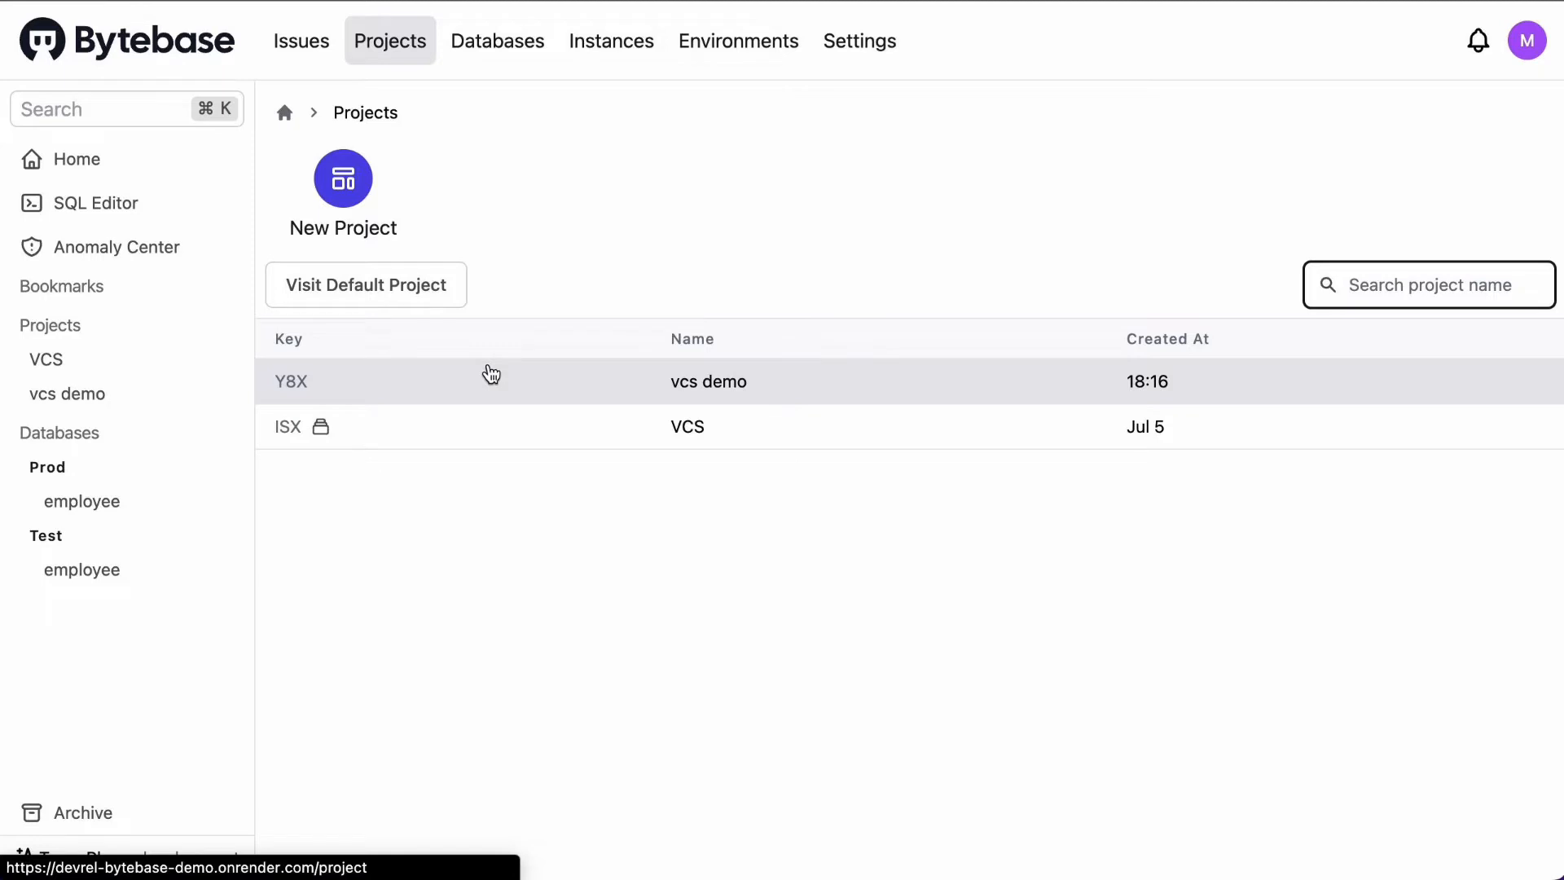
# Step: Start GitOps workflow setup for the vcs demo project, choosing the GitLab self-host VCS demo provider and the vcs repository
pyautogui.click(490, 375)
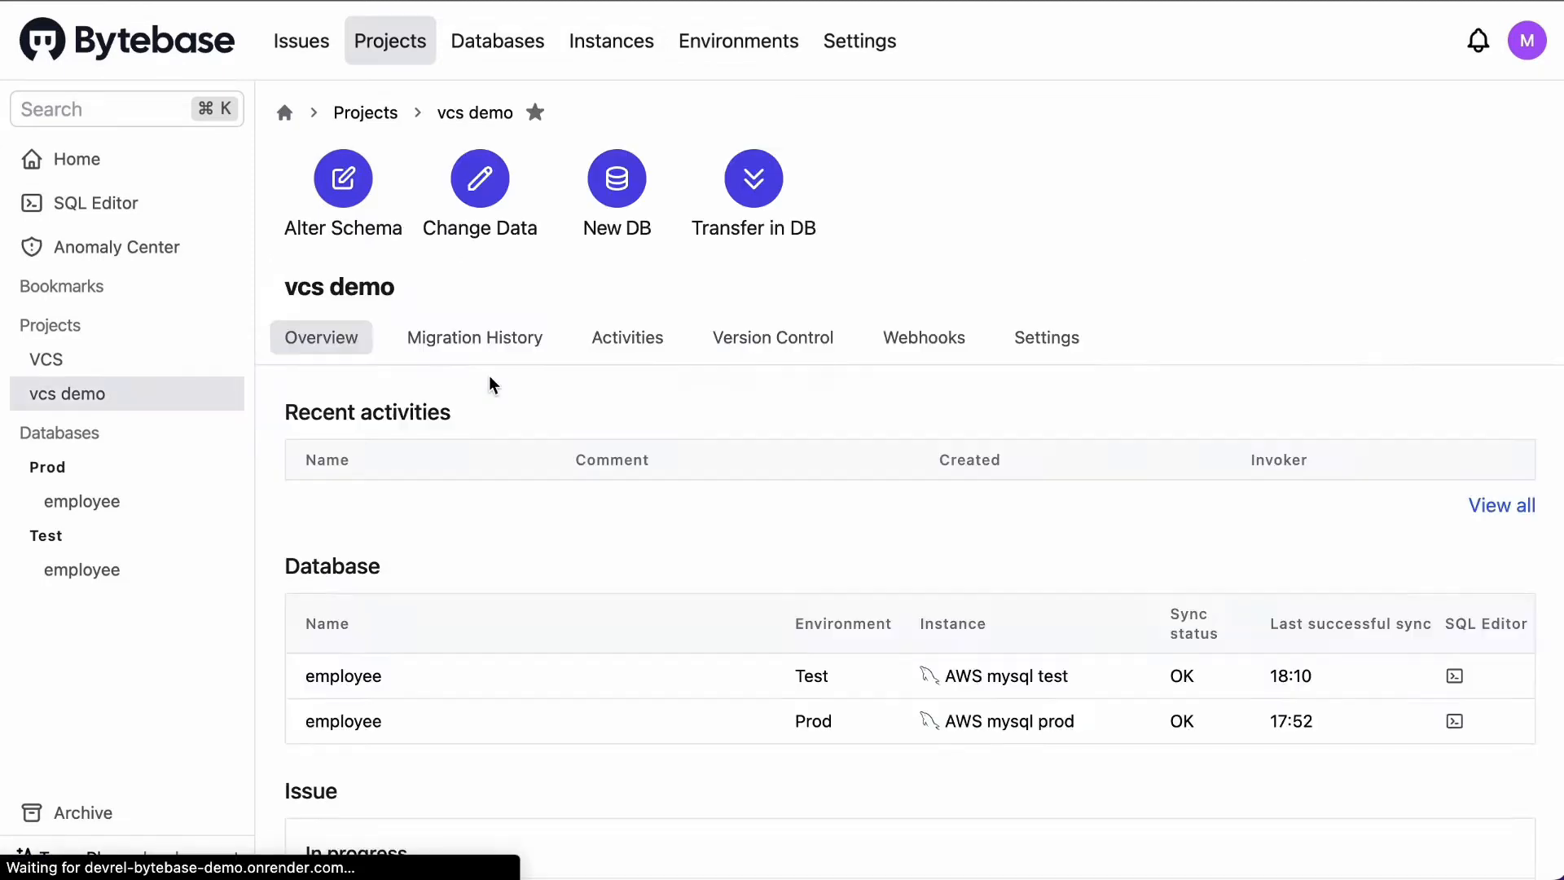
pyautogui.click(780, 349)
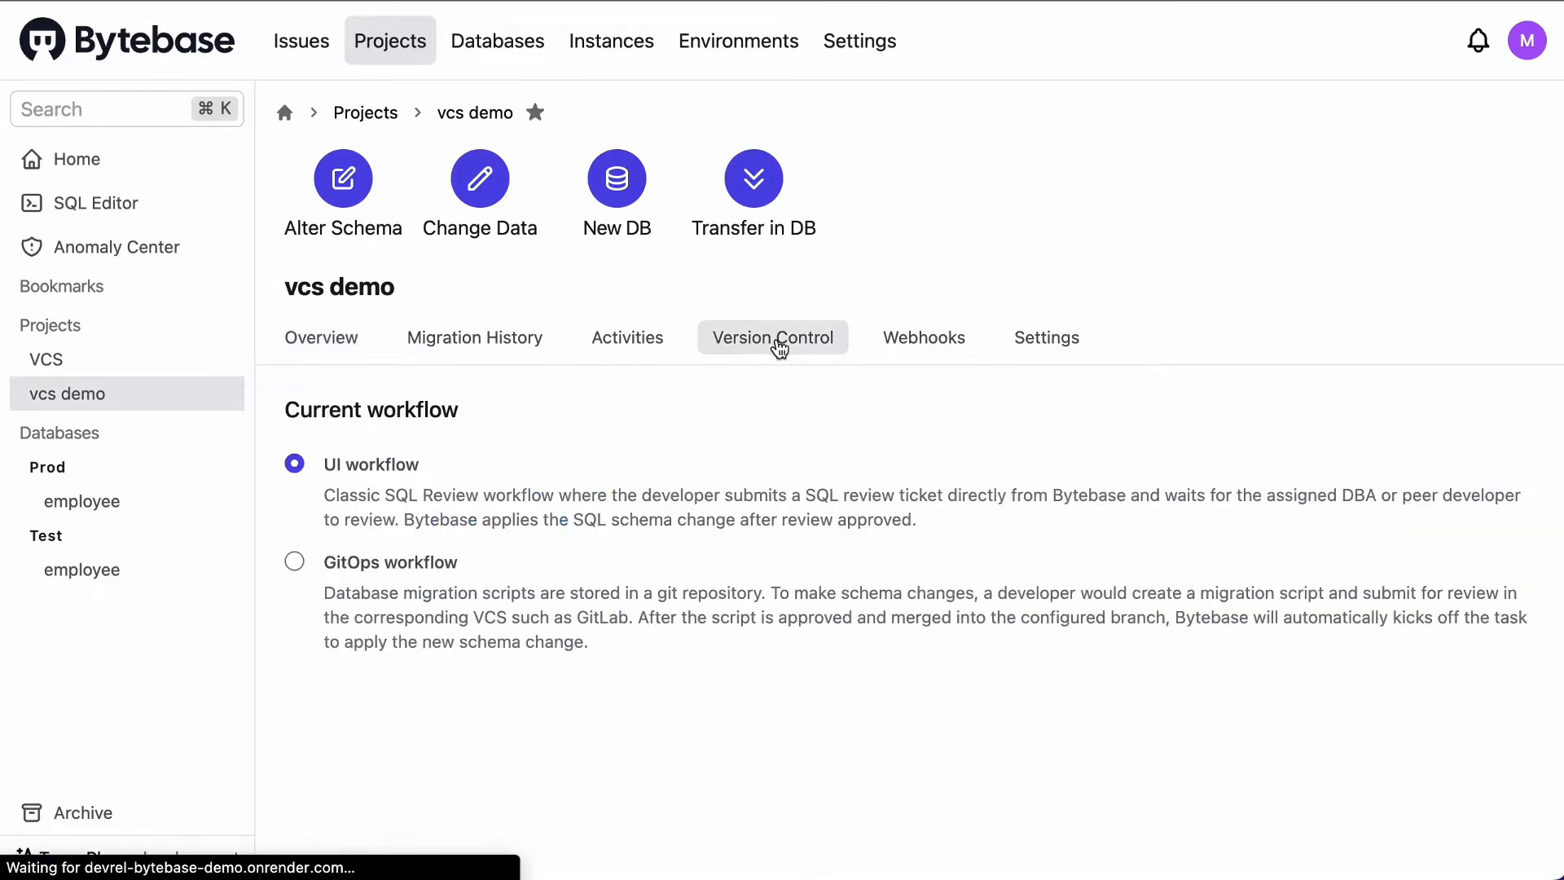
pyautogui.click(295, 562)
pyautogui.click(1321, 715)
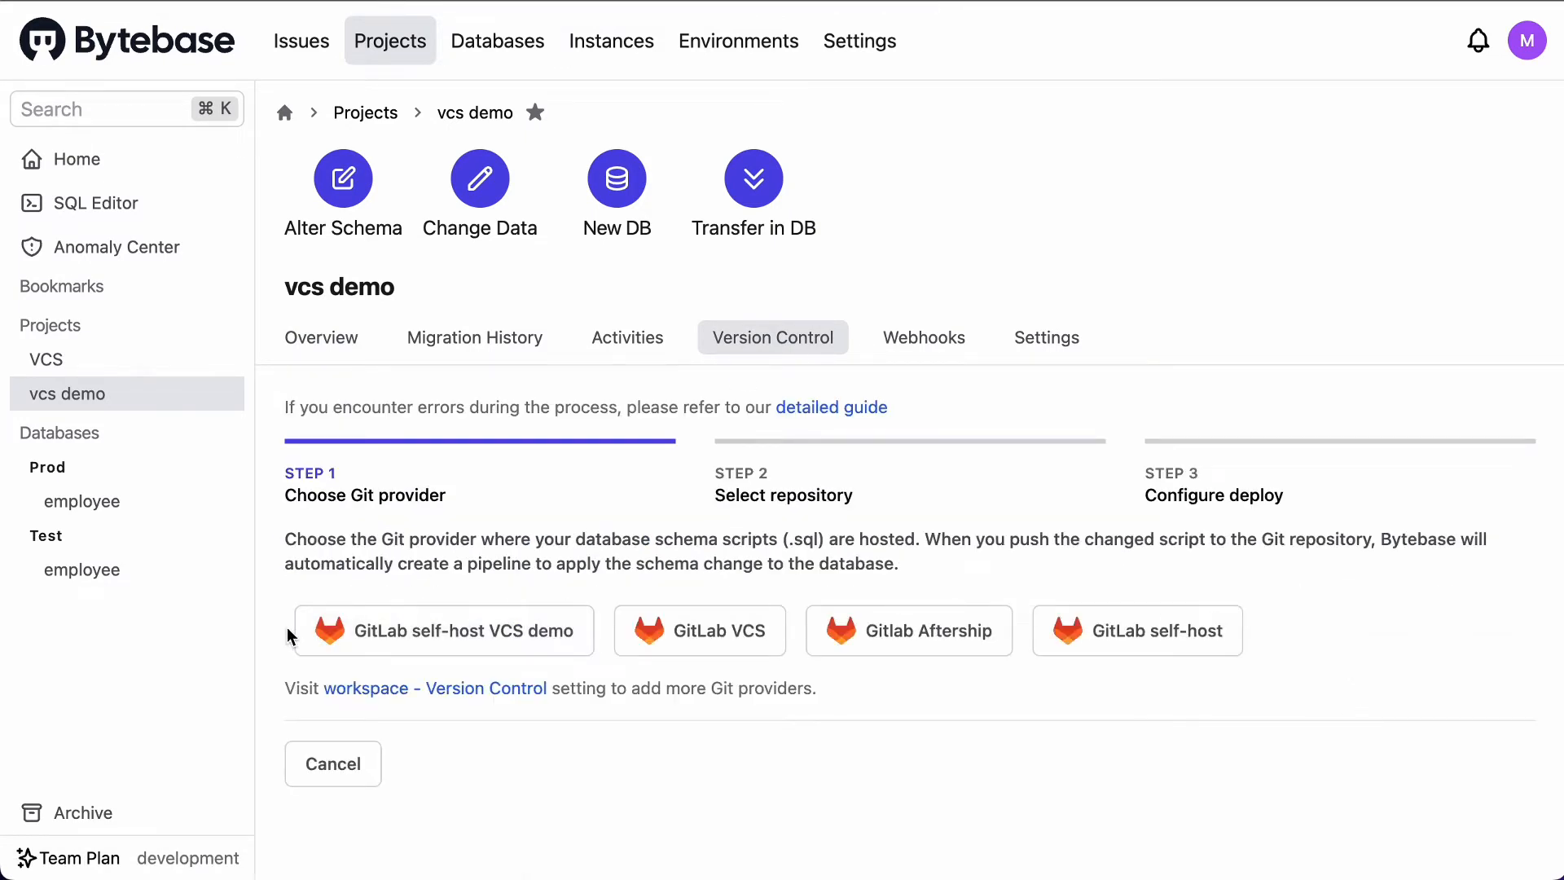
pyautogui.click(449, 633)
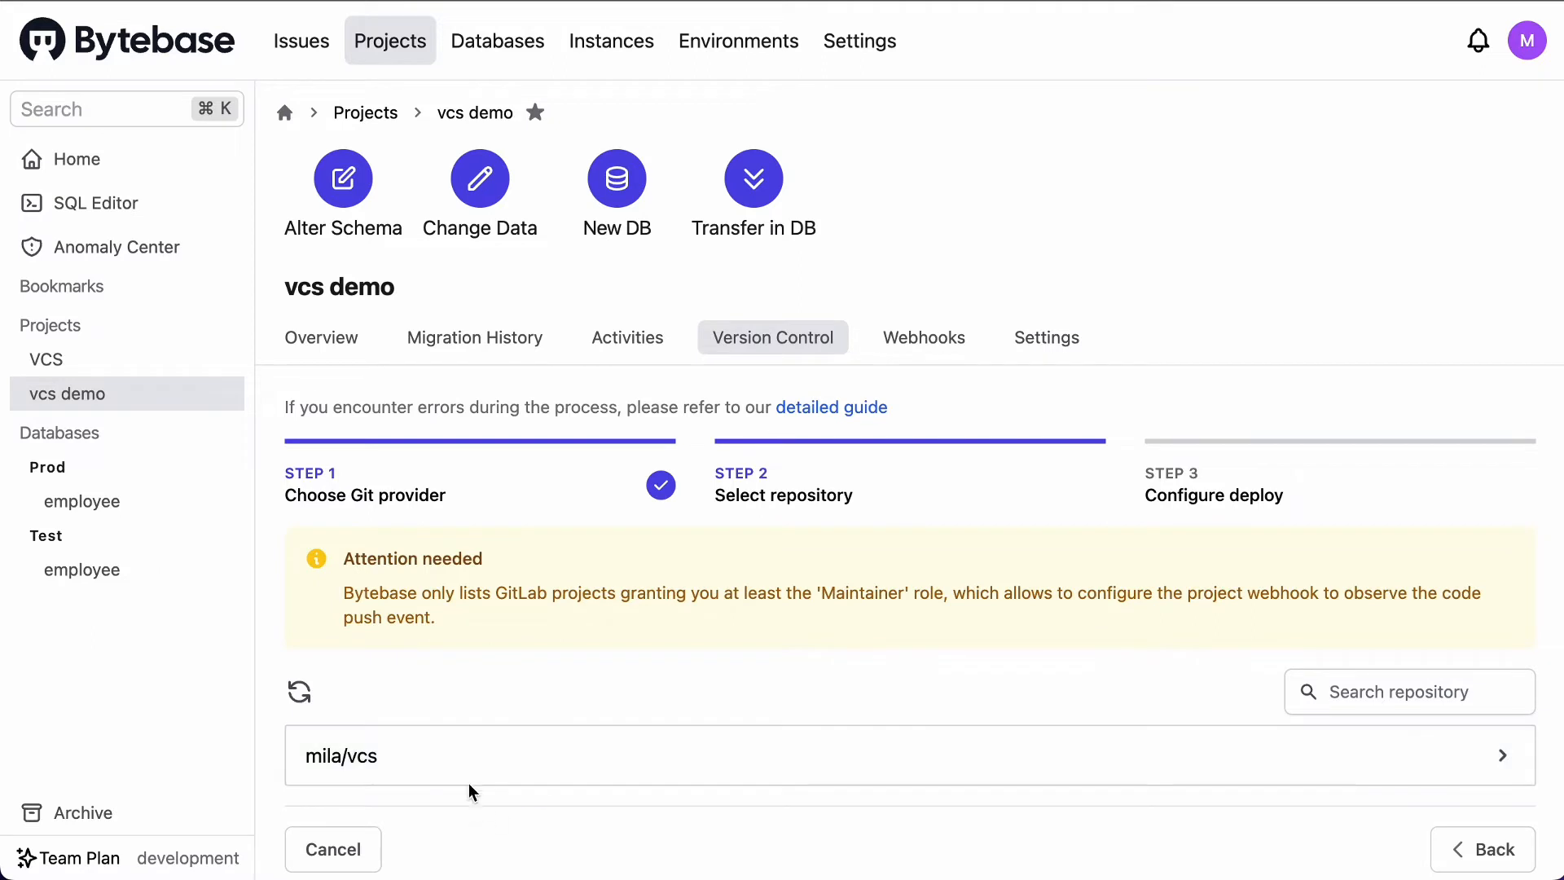
pyautogui.click(460, 783)
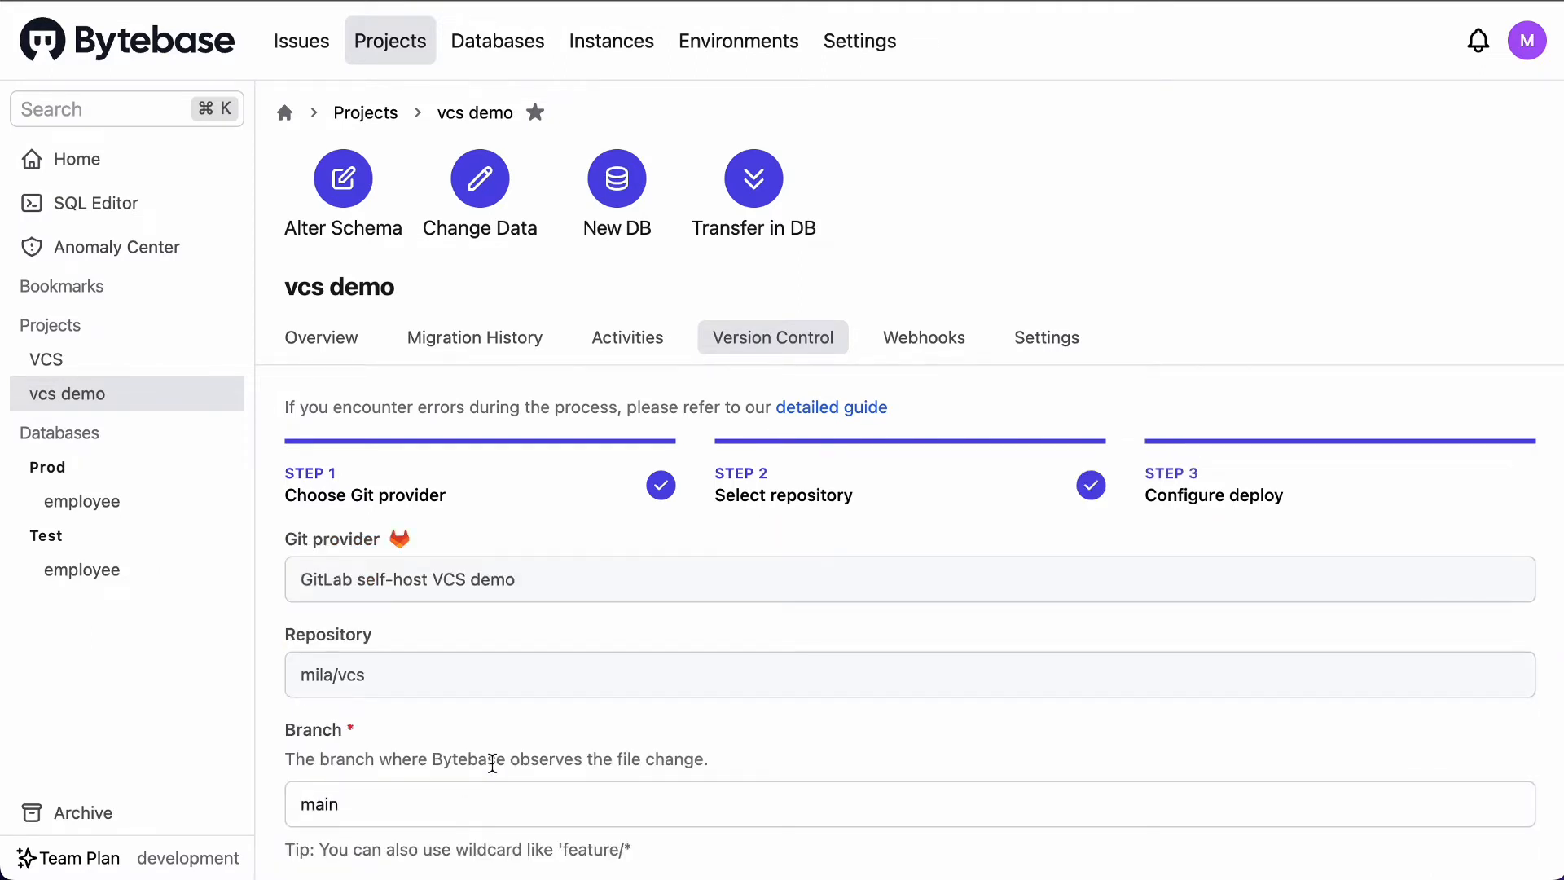
# Step: Review the branch, base directory and path templates, finish the GitOps setup with the default values and look over the saved configuration
pyautogui.scroll(-5, 492, 764)
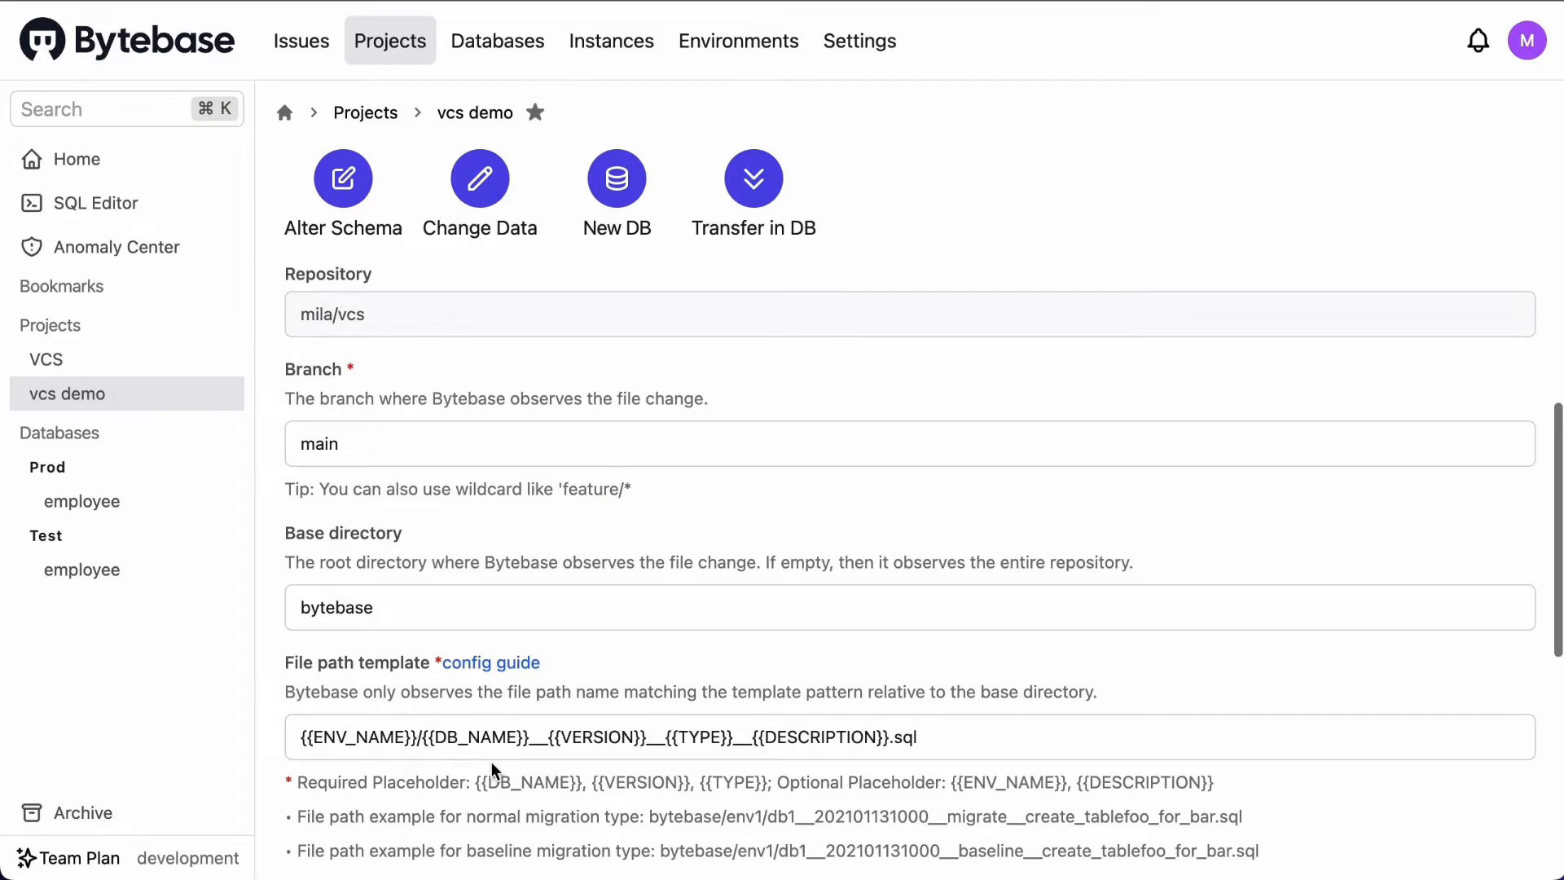
pyautogui.scroll(-3, 491, 761)
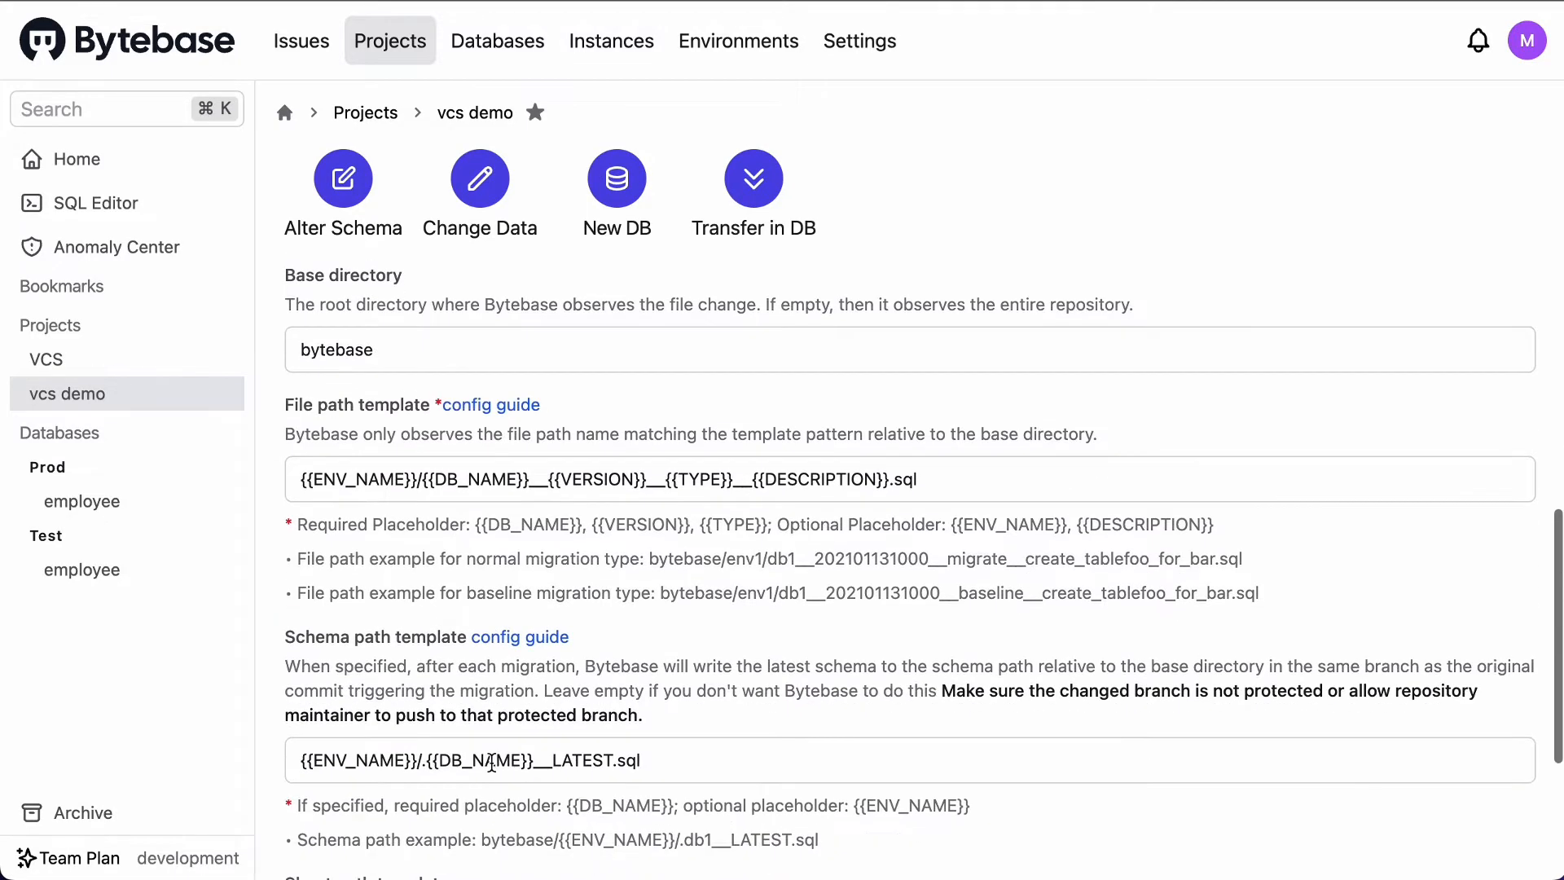
pyautogui.scroll(-2, 491, 761)
pyautogui.scroll(-1, 491, 771)
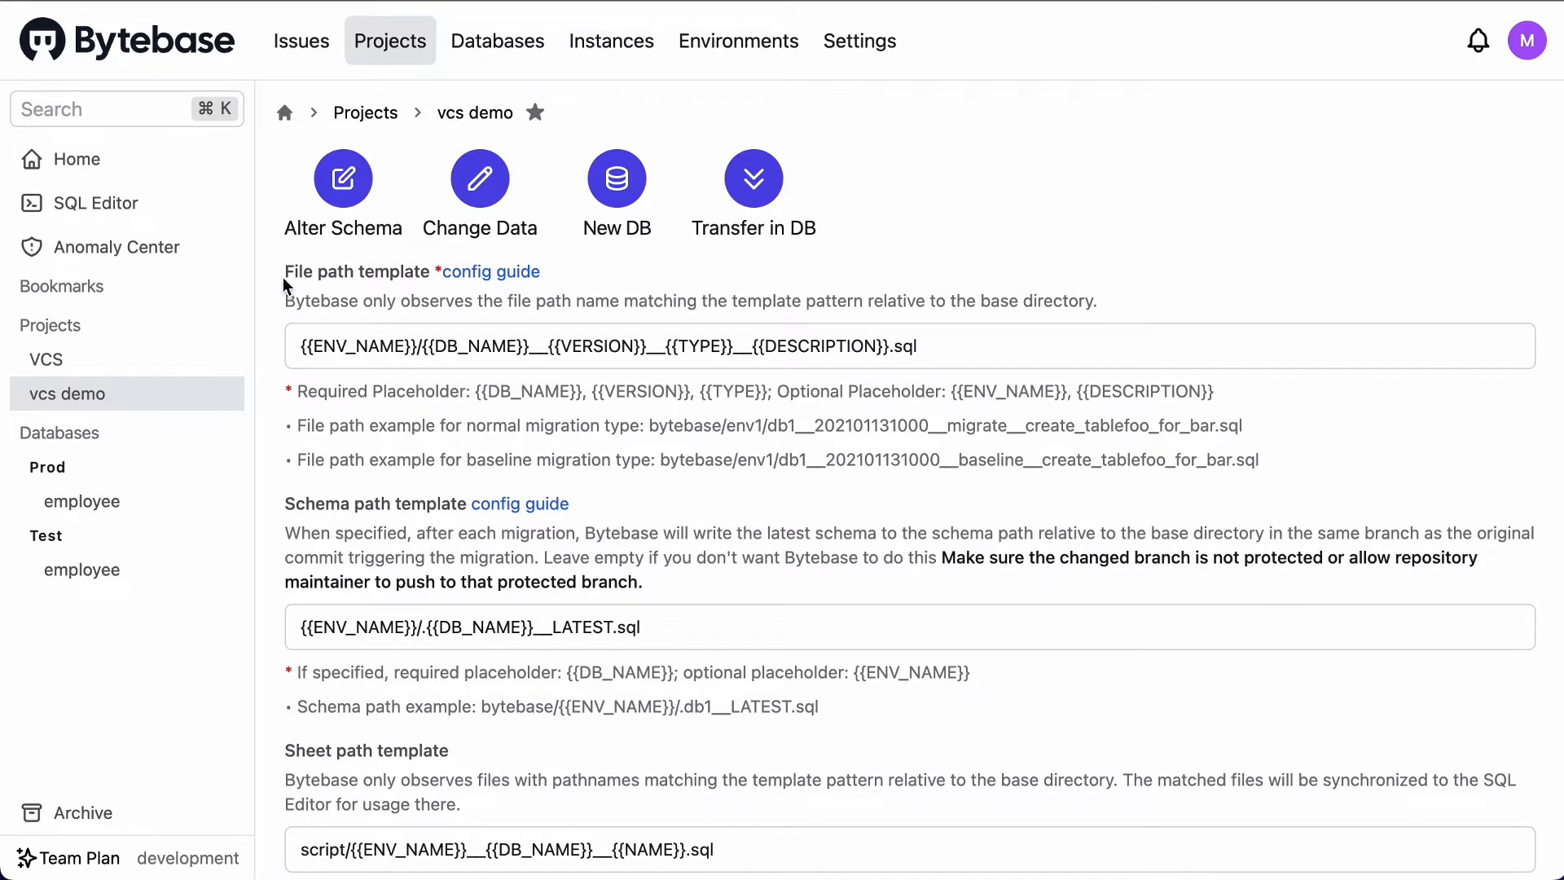
pyautogui.moveTo(286, 271); pyautogui.dragTo(415, 271)
pyautogui.scroll(-2, 849, 545)
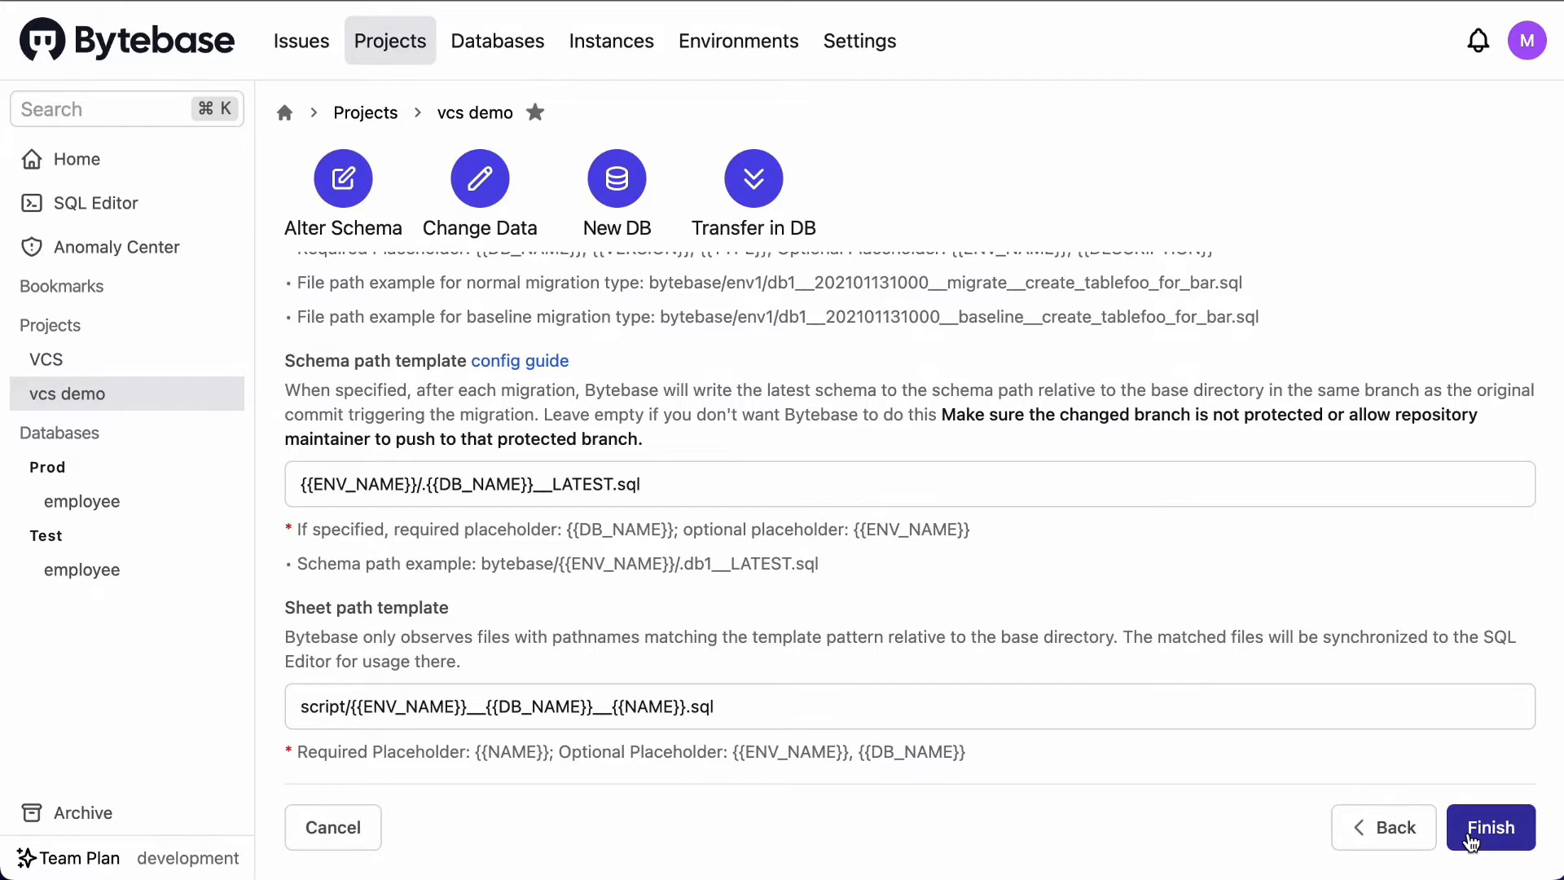
pyautogui.click(1473, 839)
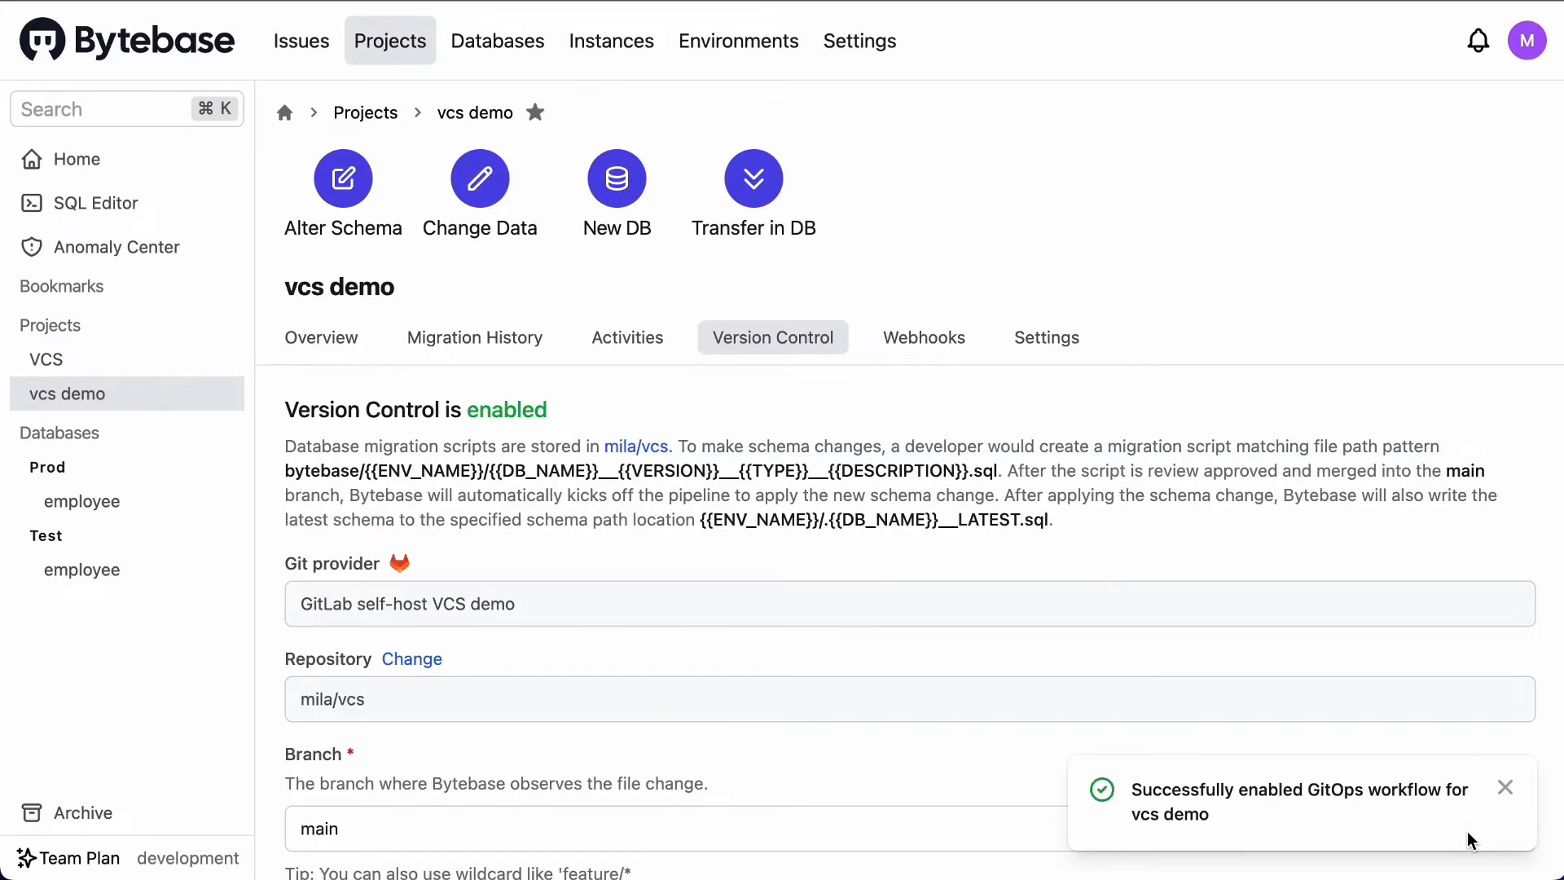
pyautogui.scroll(-10, 897, 656)
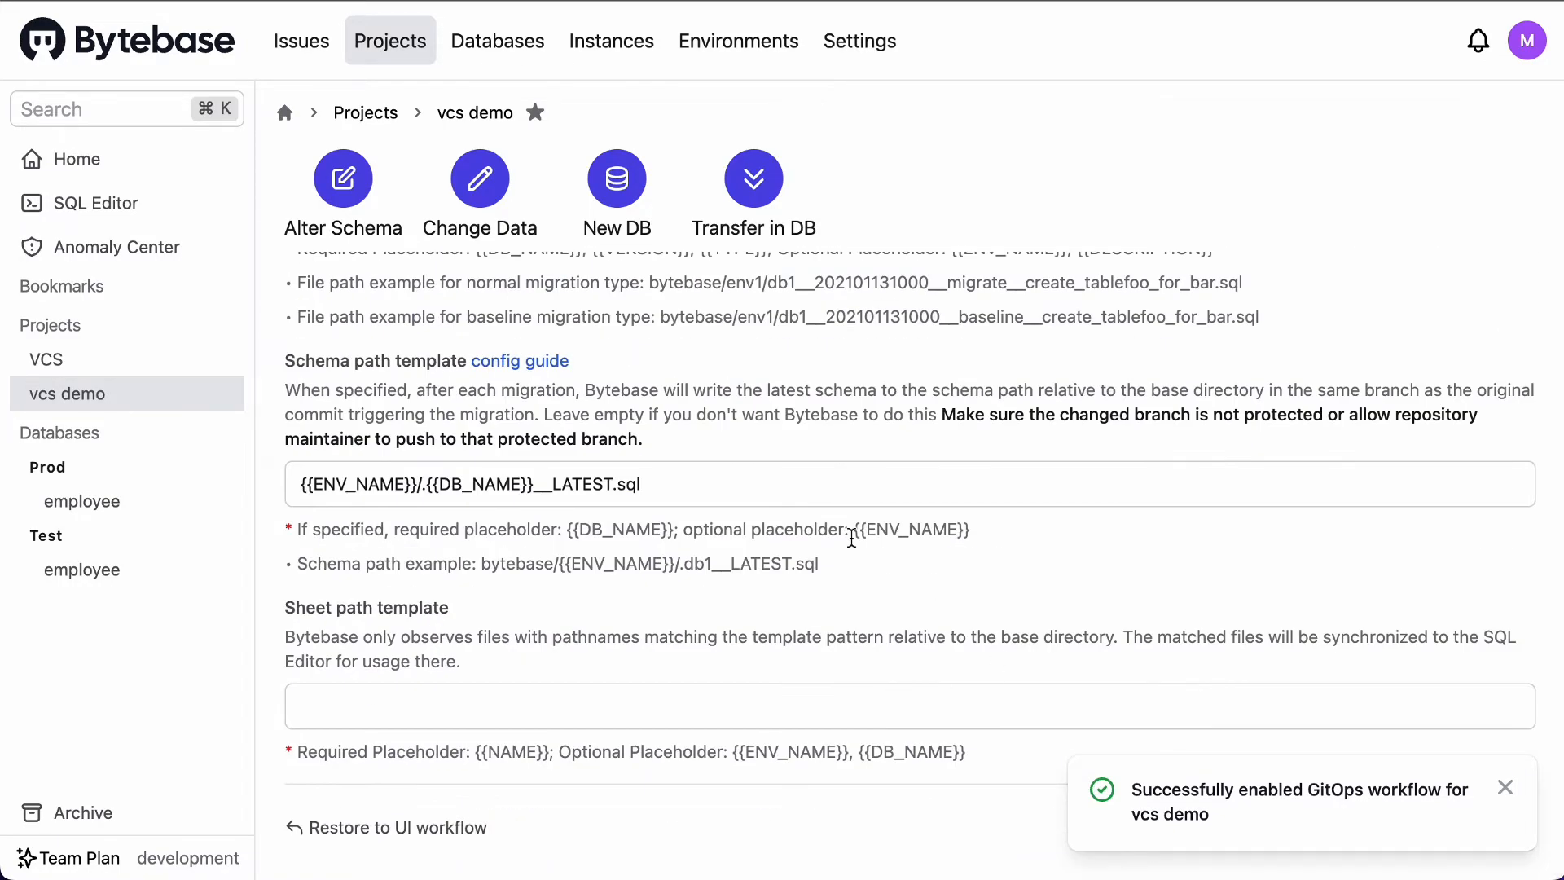
pyautogui.scroll(10, 851, 538)
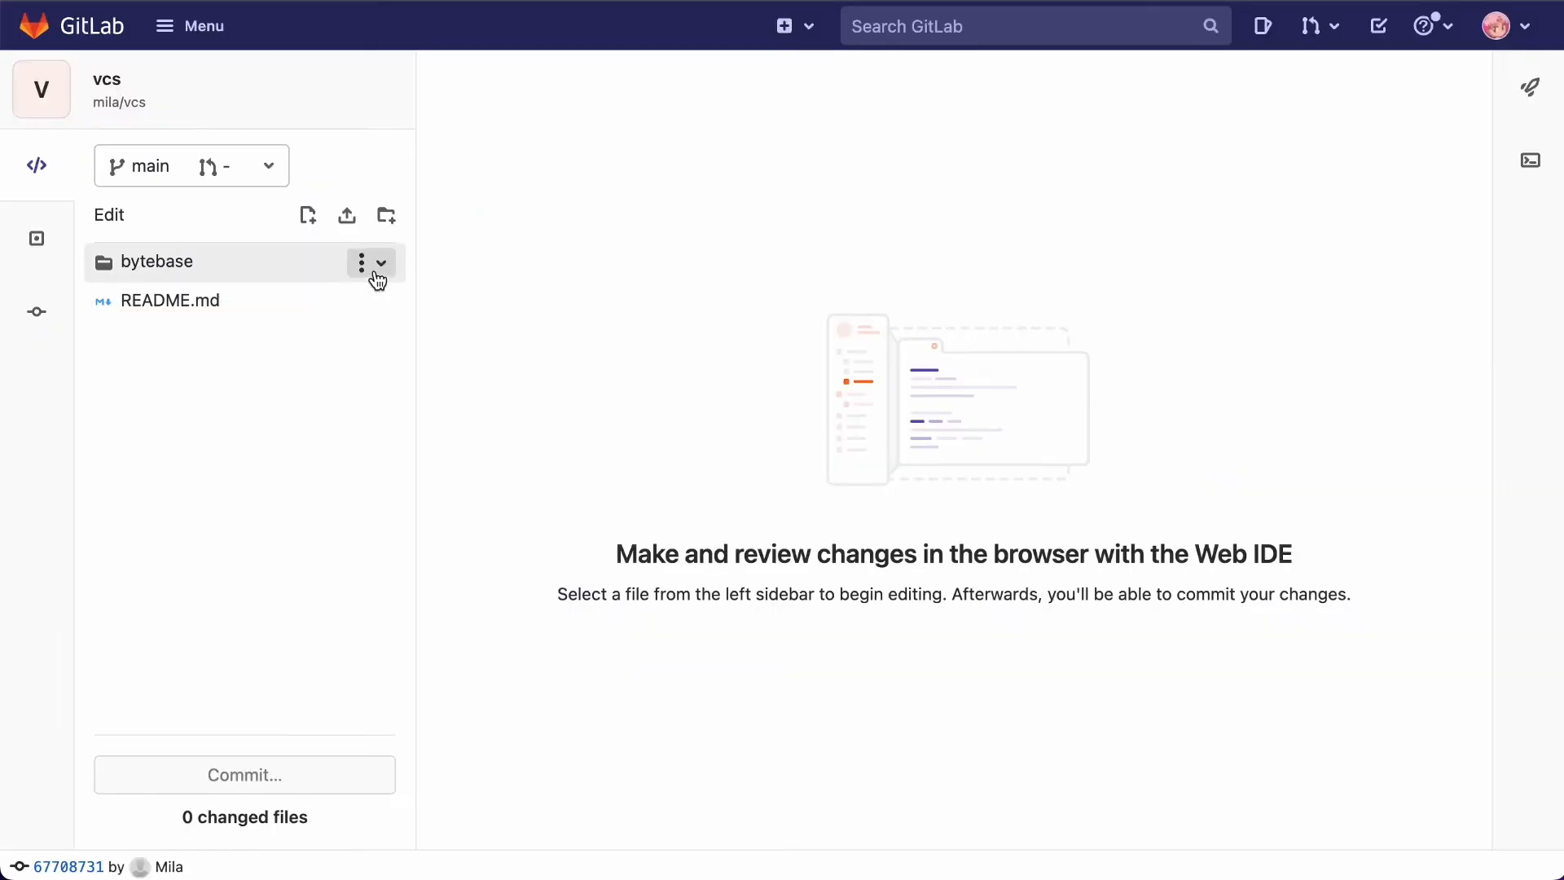
pyautogui.click(377, 274)
pyautogui.click(333, 324)
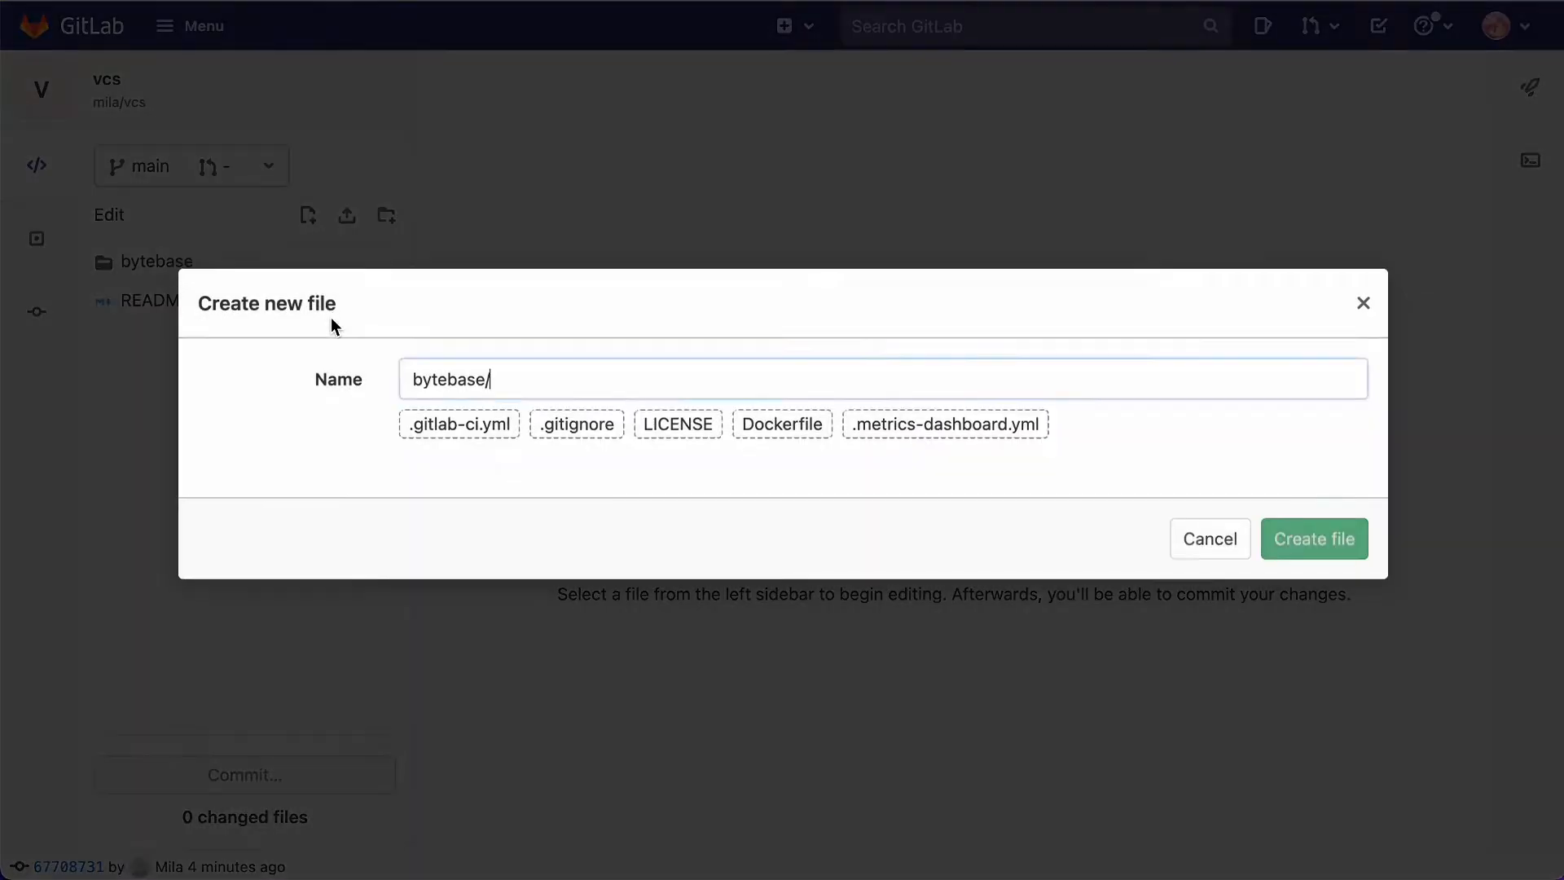
pyautogui.write('Test/')
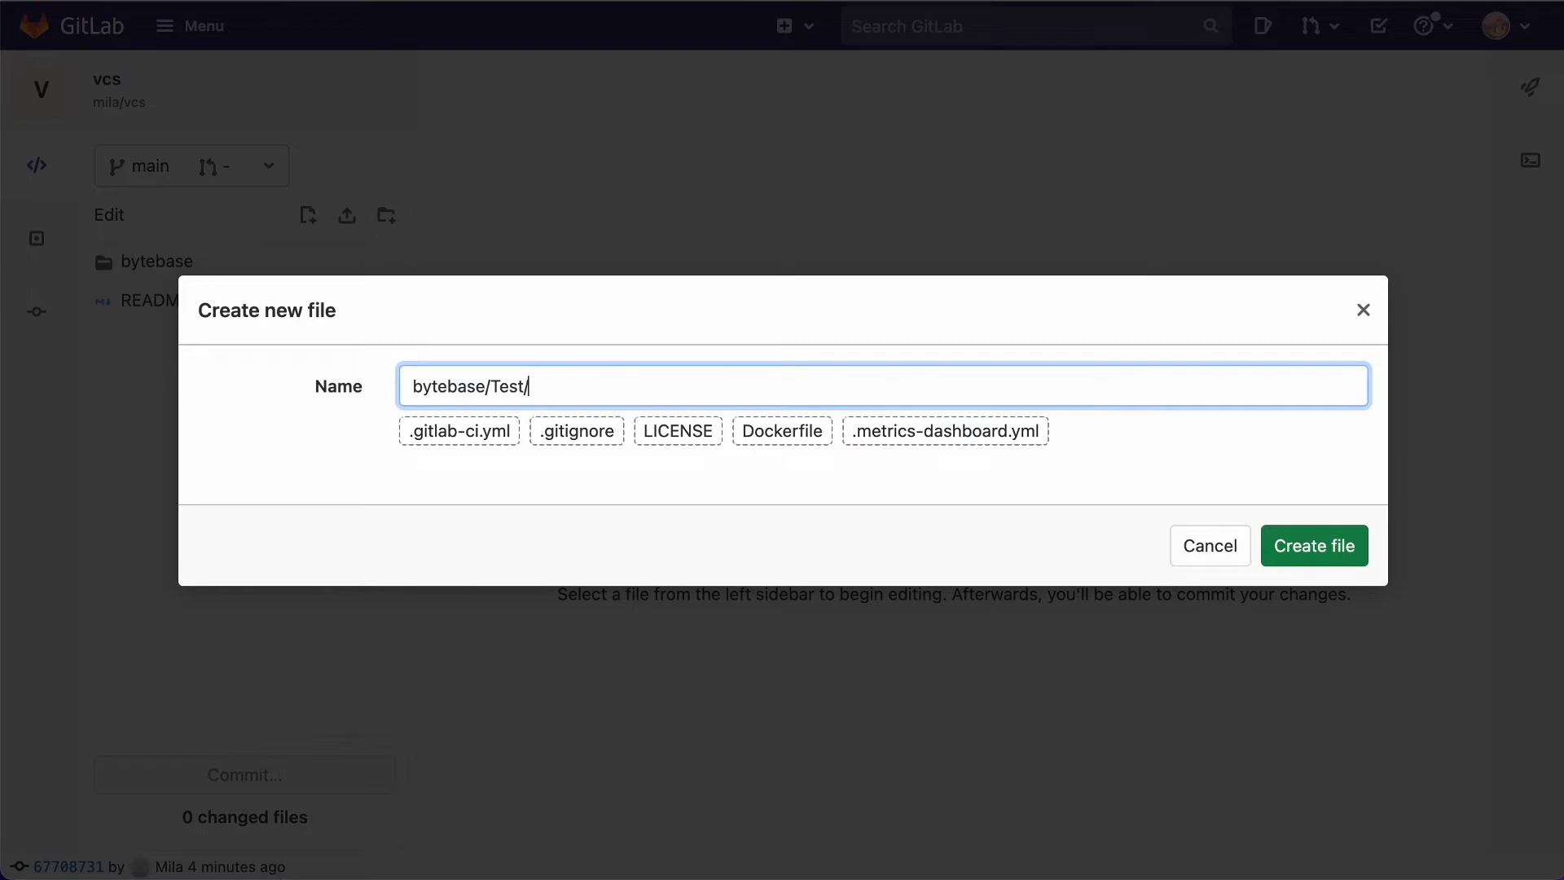
pyautogui.write('employee__2022070800')
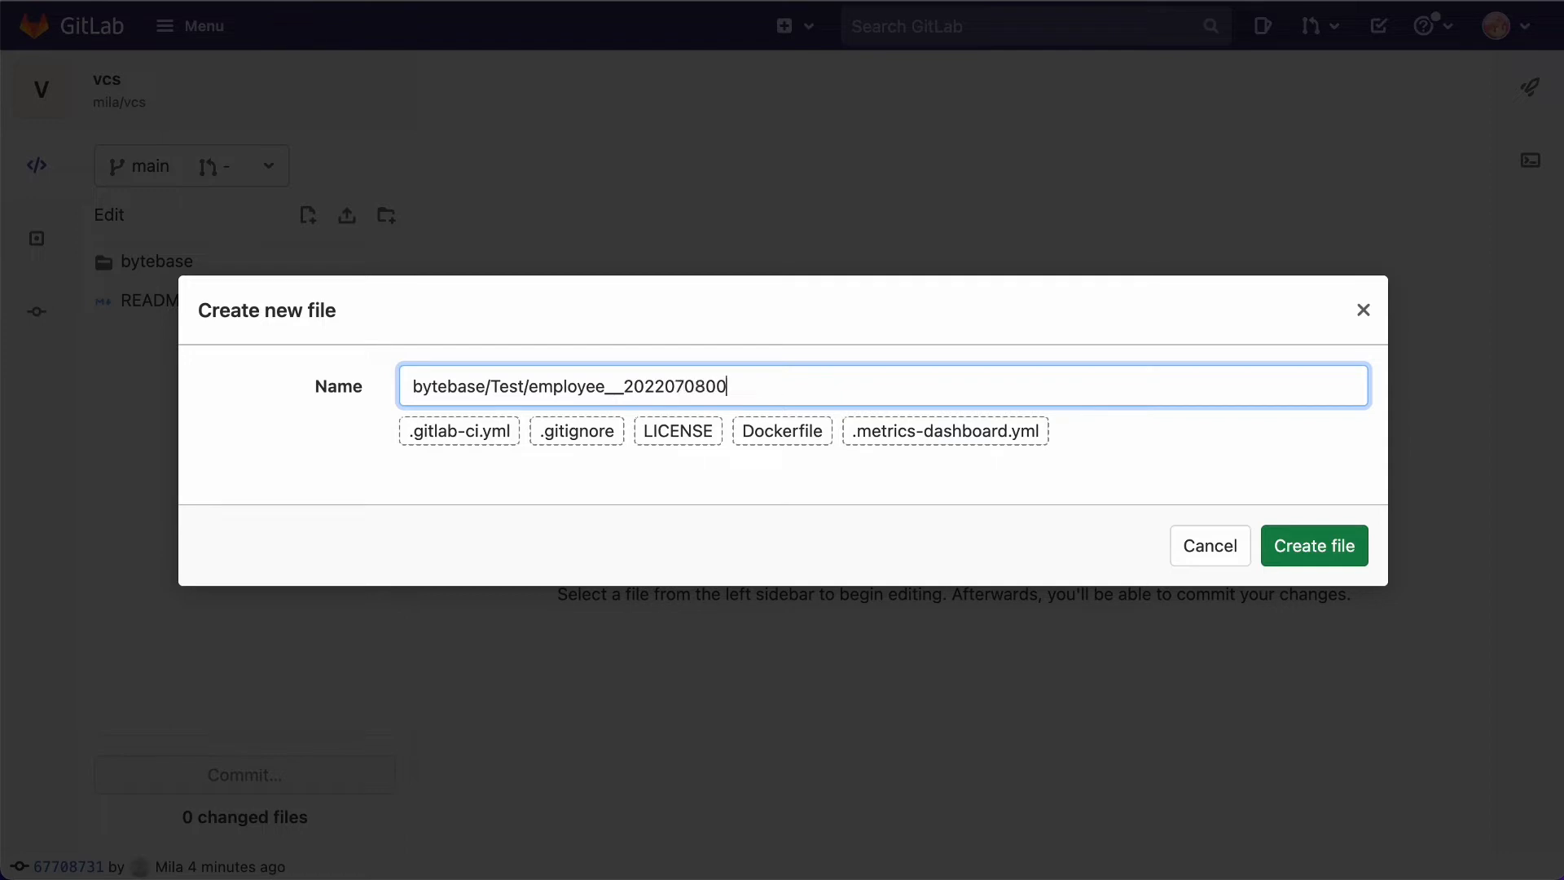
pyautogui.write('01__basein')
pyautogui.write('line__ad')
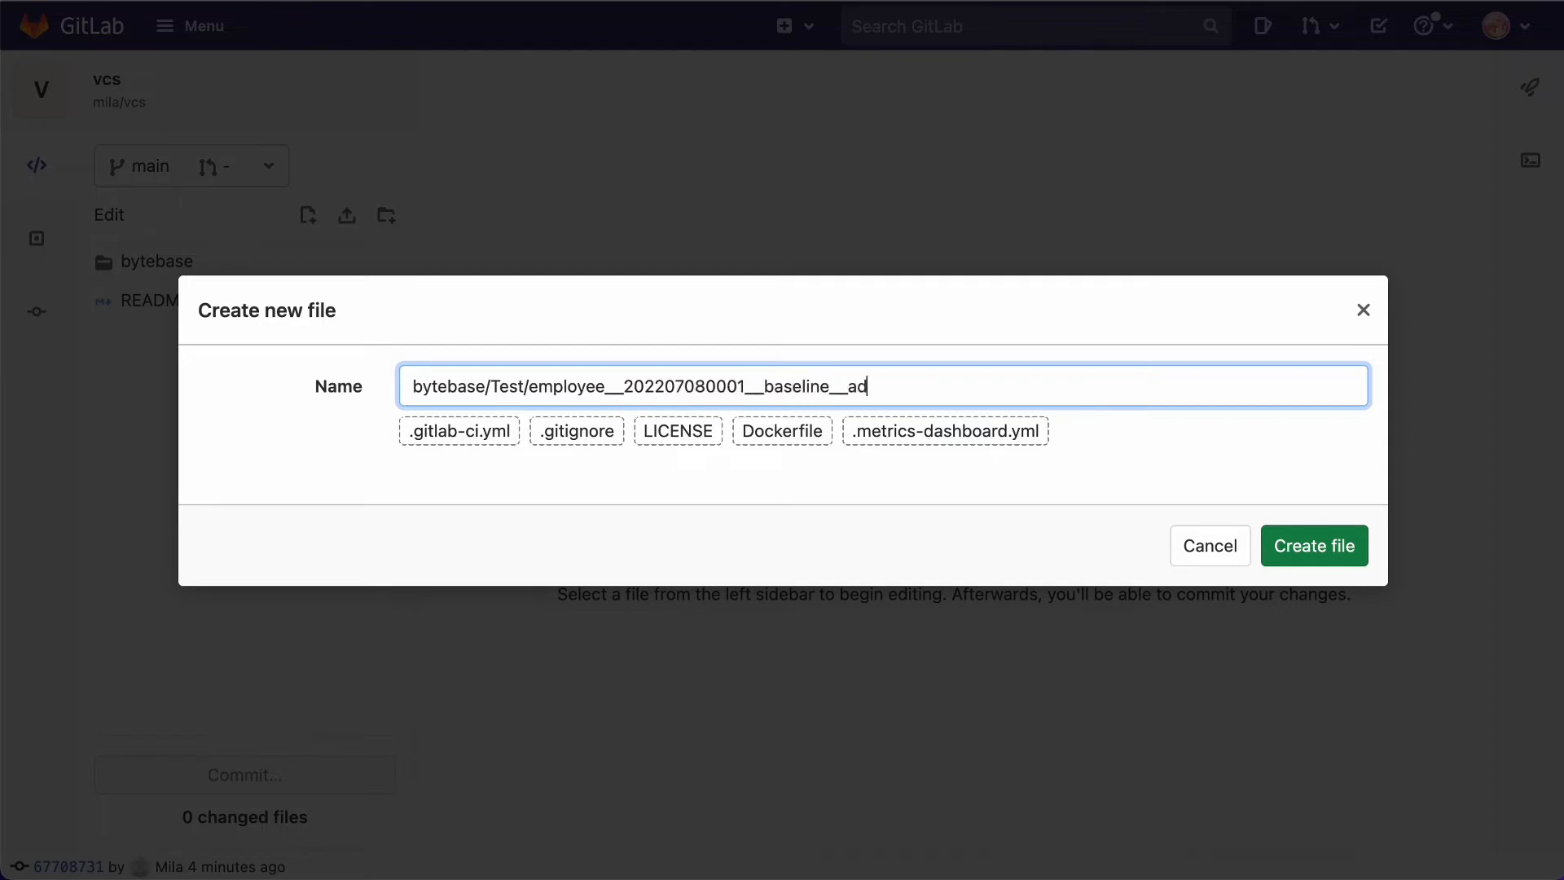
pyautogui.write('d_initi')
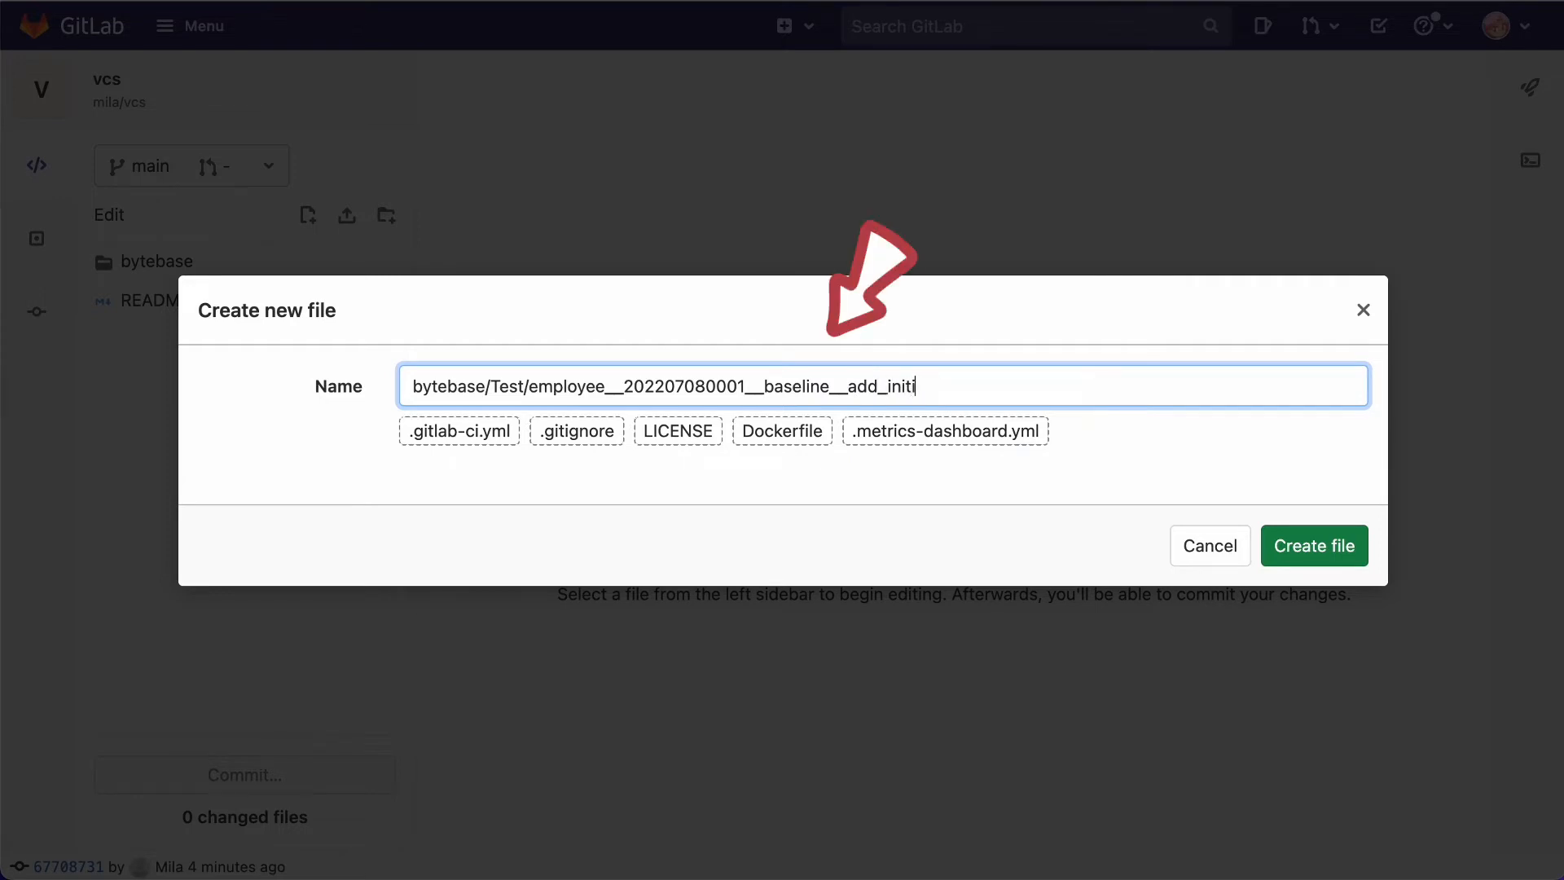
pyautogui.write('al_schema.sql')
pyautogui.tripleClick(897, 380)
pyautogui.click(1336, 545)
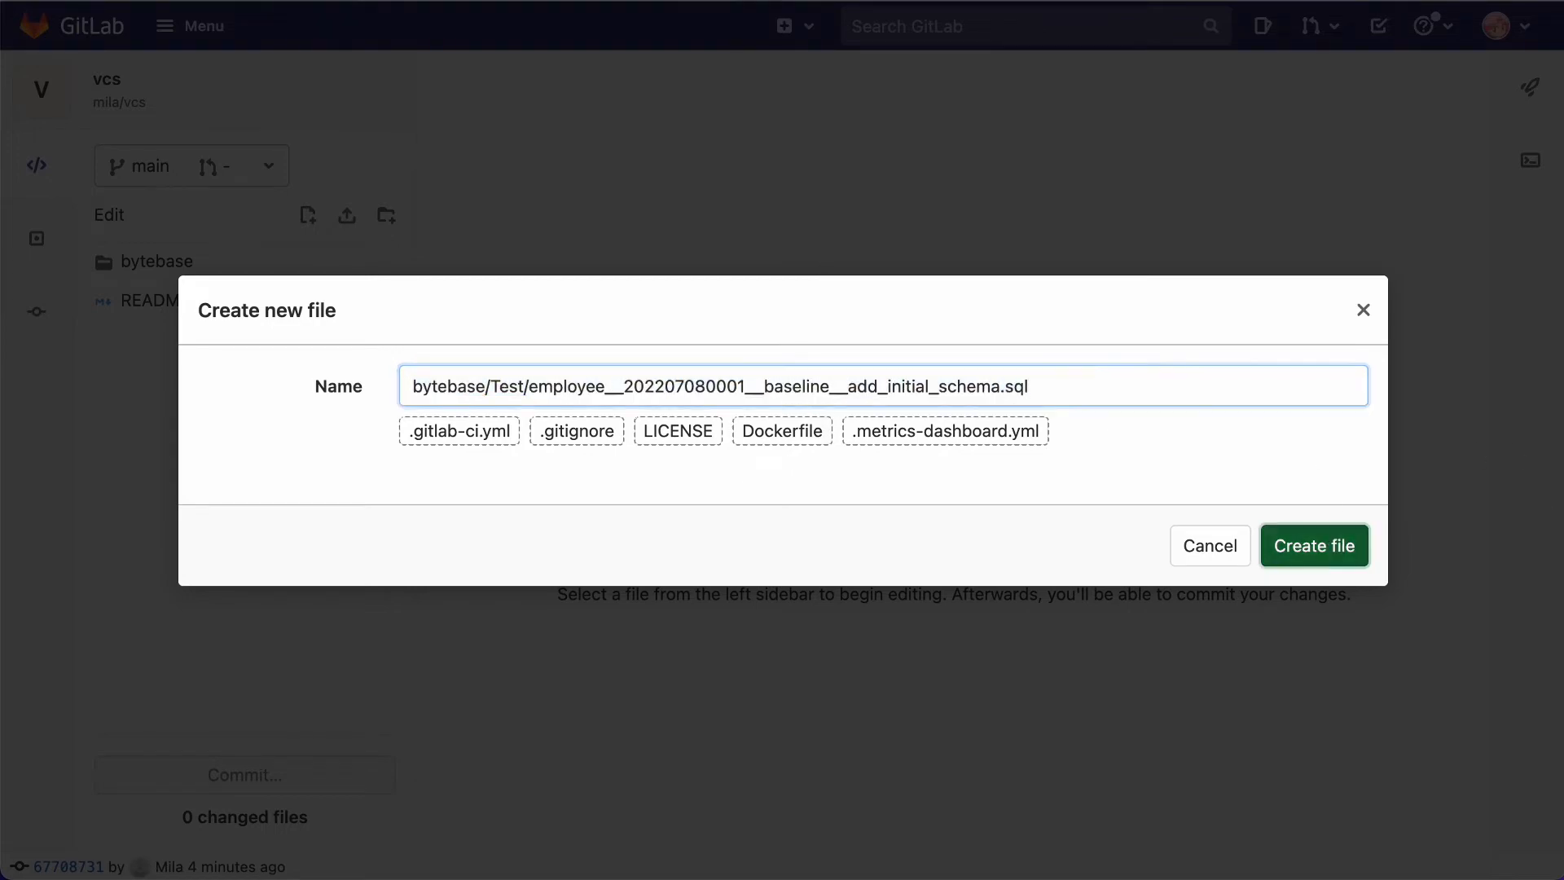
# Step: Paste the sample employee database schema into the new Test baseline file and commit it to the main branch
pyautogui.hotkey('ctrl', 'v')
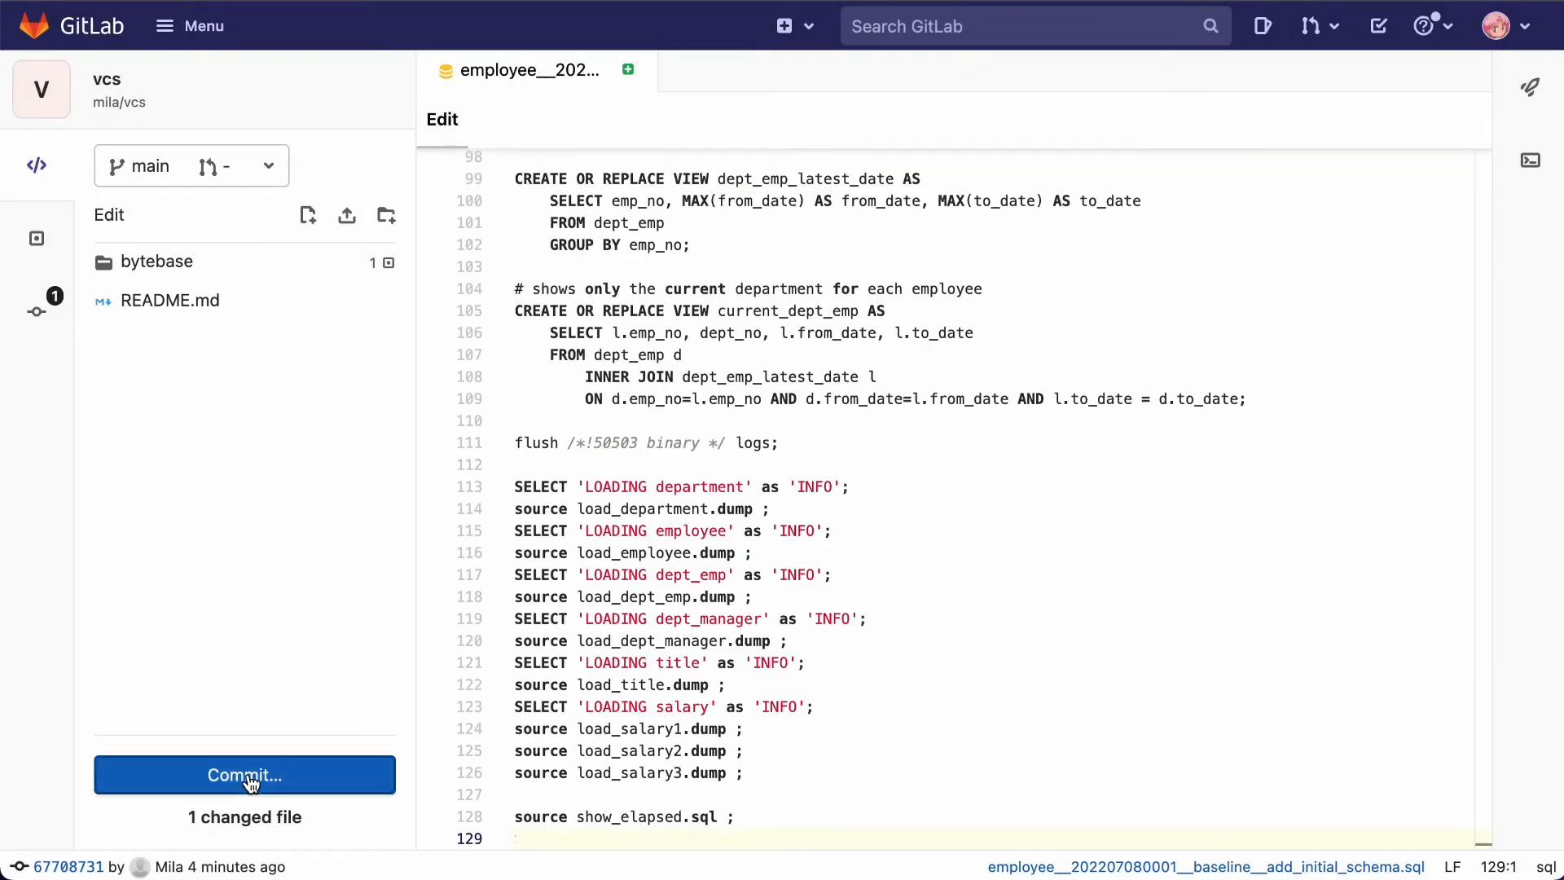
pyautogui.click(203, 775)
pyautogui.click(187, 633)
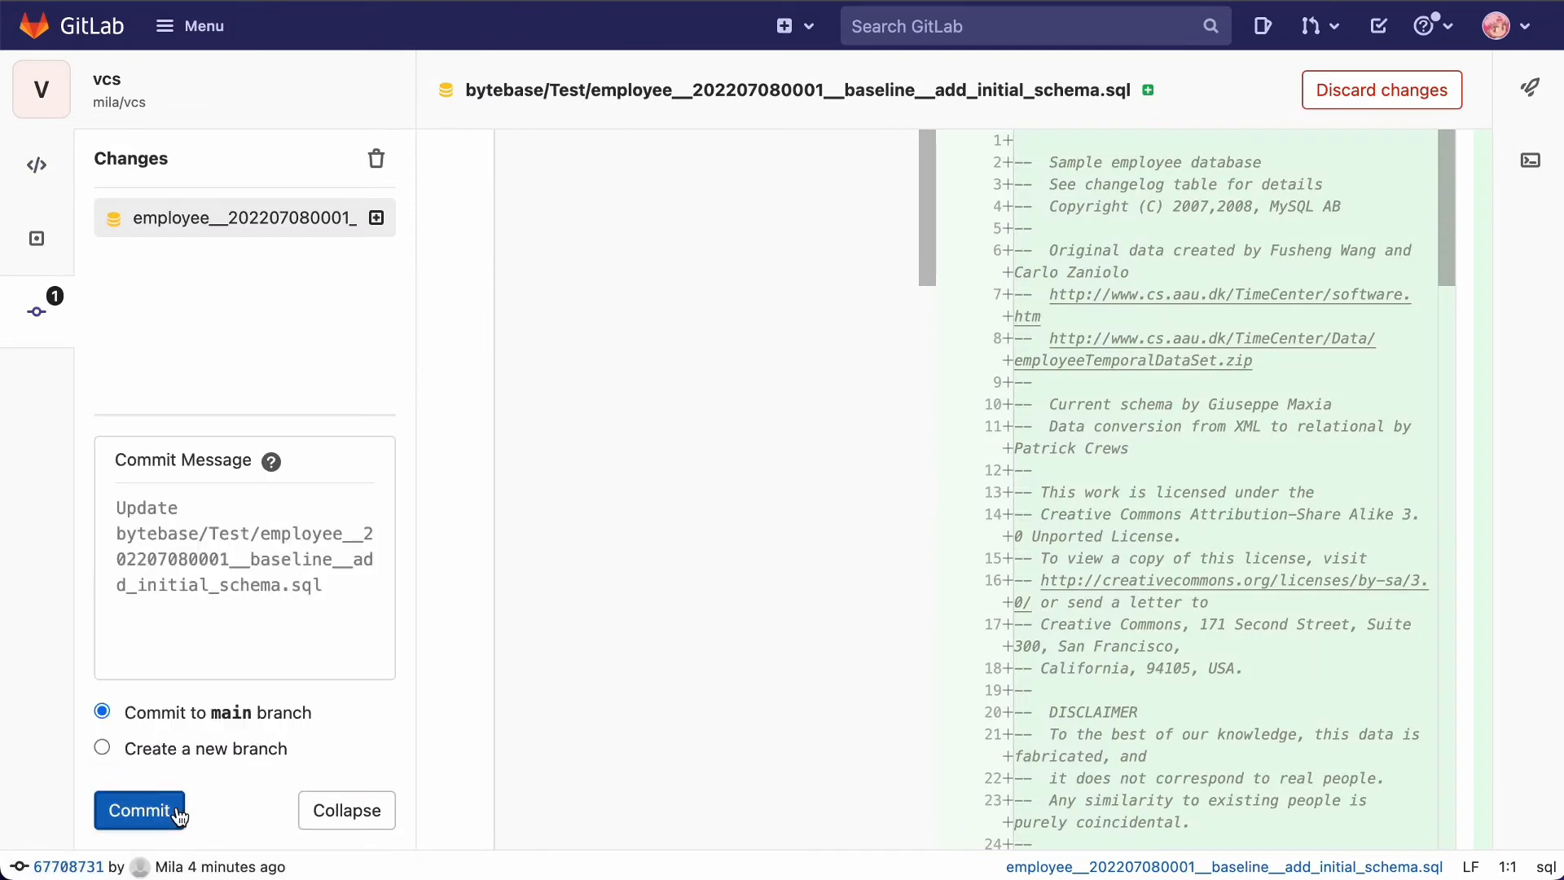
pyautogui.click(182, 805)
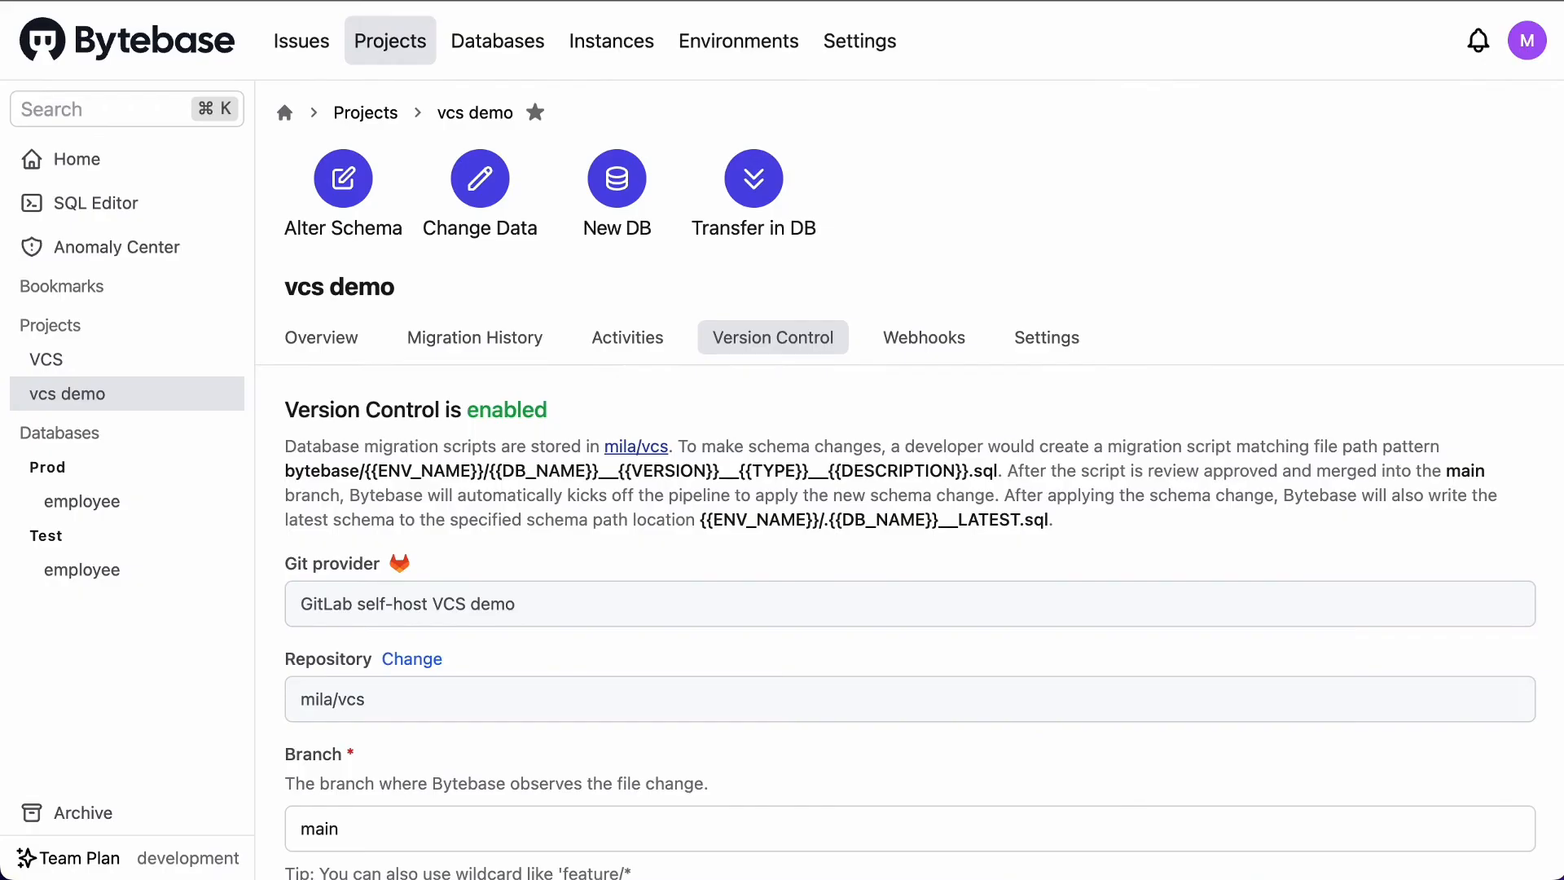
# Step: In Bytebase, open the Test baseline issue from the vcs demo project's recent activities, review its SQL and return to the project
pyautogui.click(349, 342)
pyautogui.moveTo(308, 503); pyautogui.dragTo(852, 527)
pyautogui.click(854, 527)
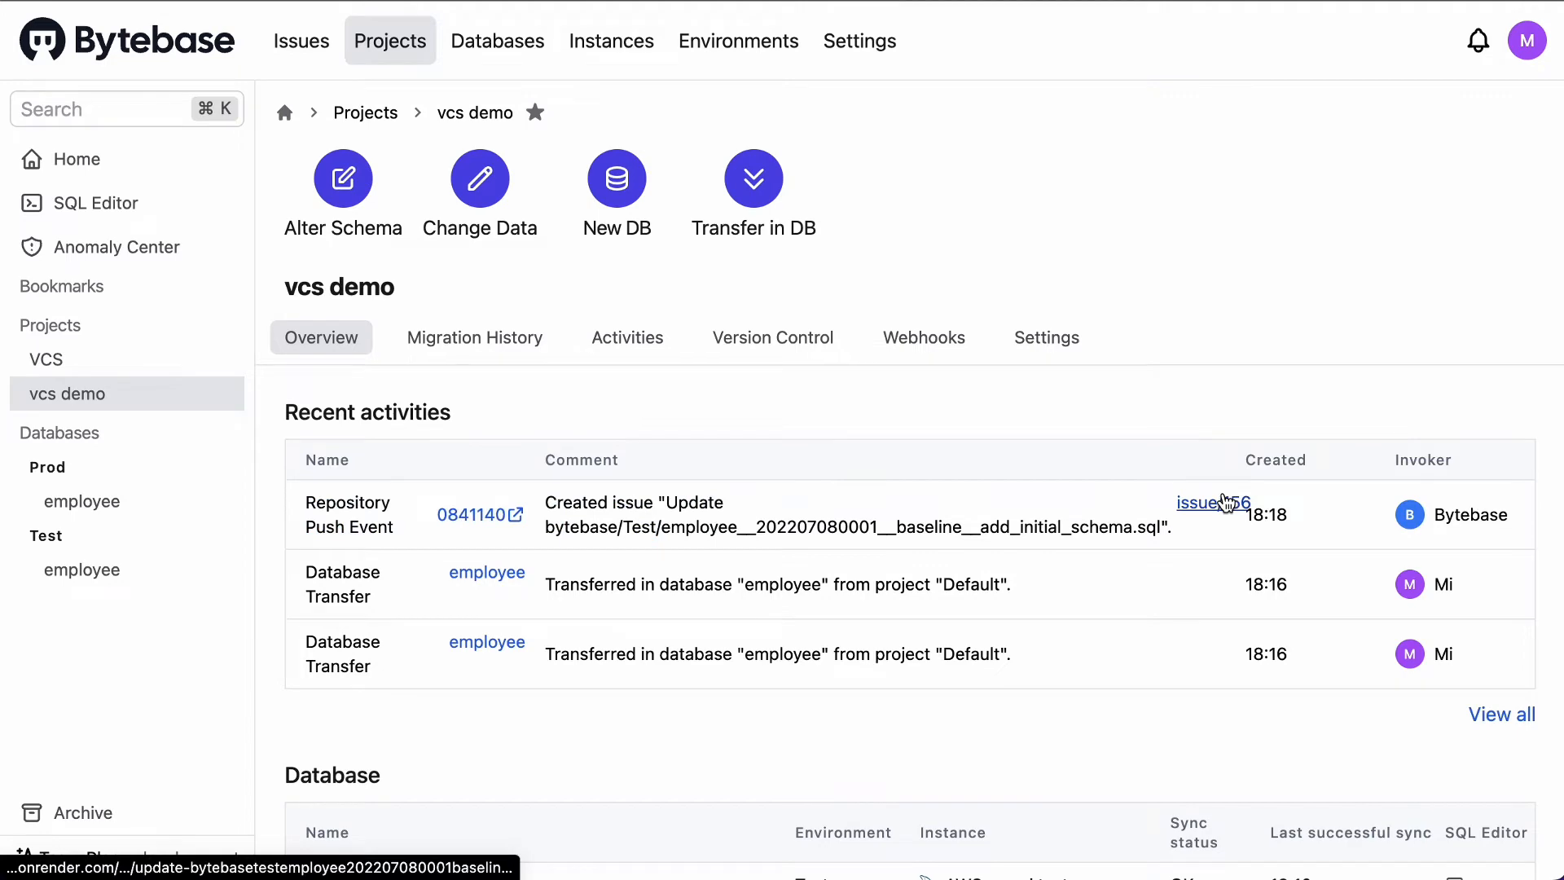
pyautogui.click(1226, 502)
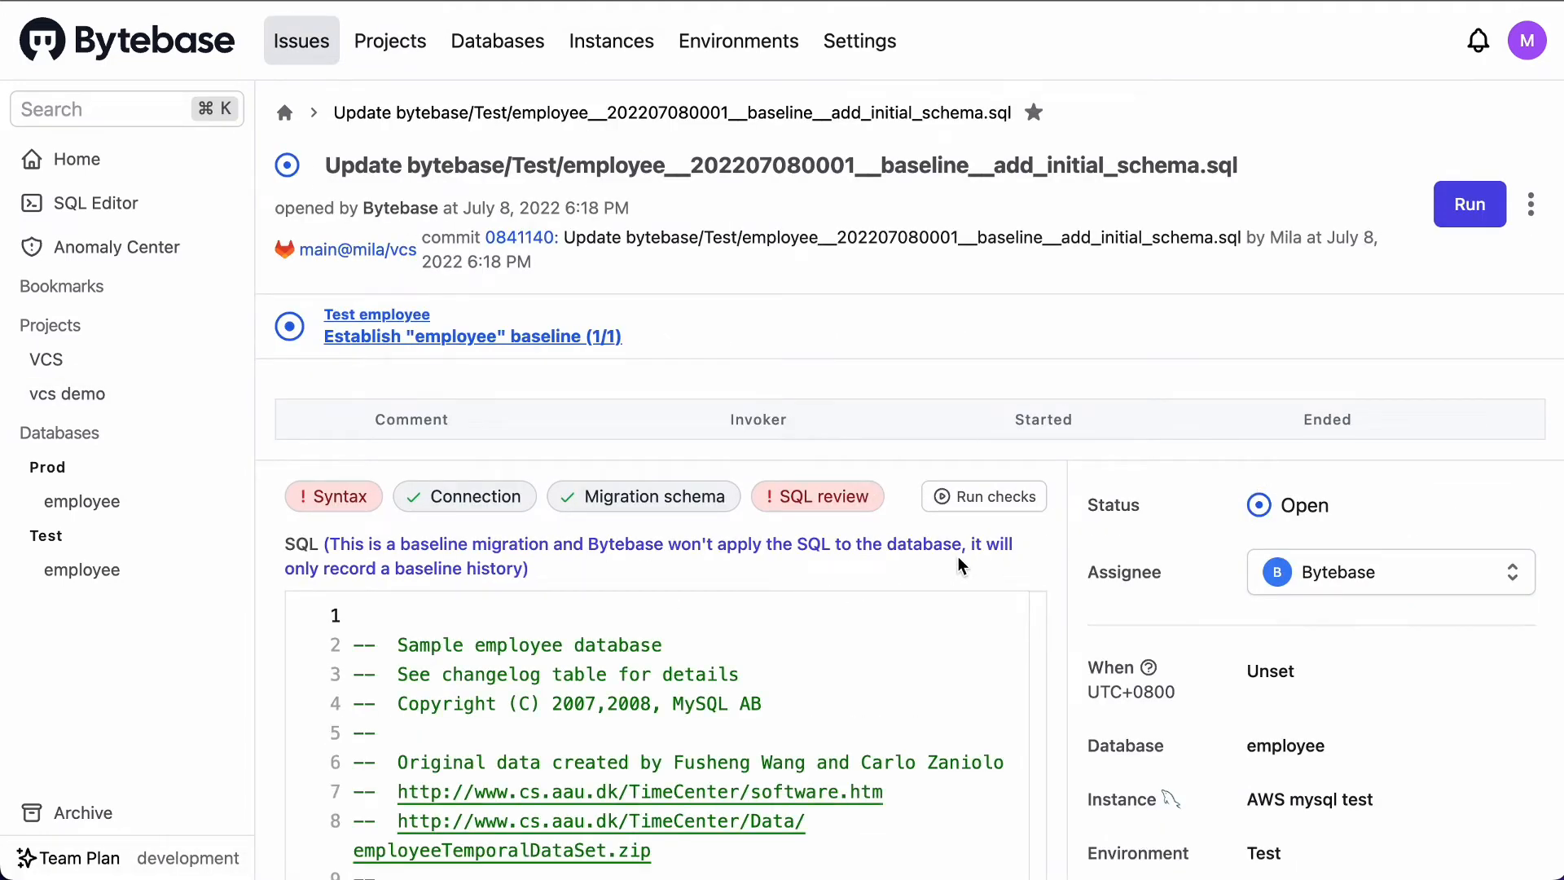
pyautogui.scroll(-20, 956, 556)
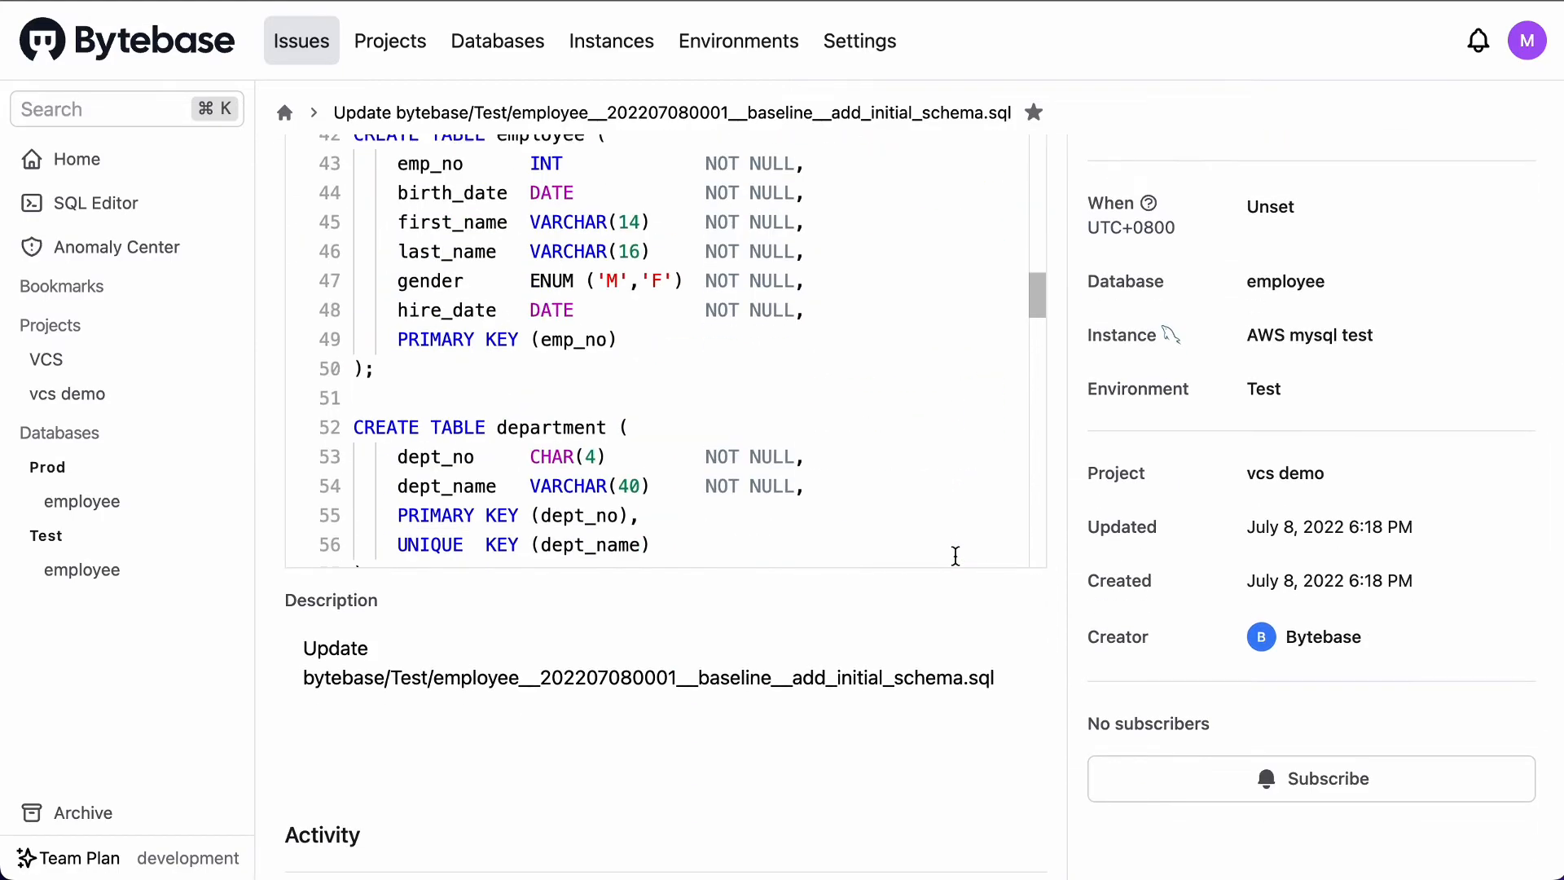
pyautogui.scroll(-10, 955, 555)
pyautogui.scroll(10, 1204, 550)
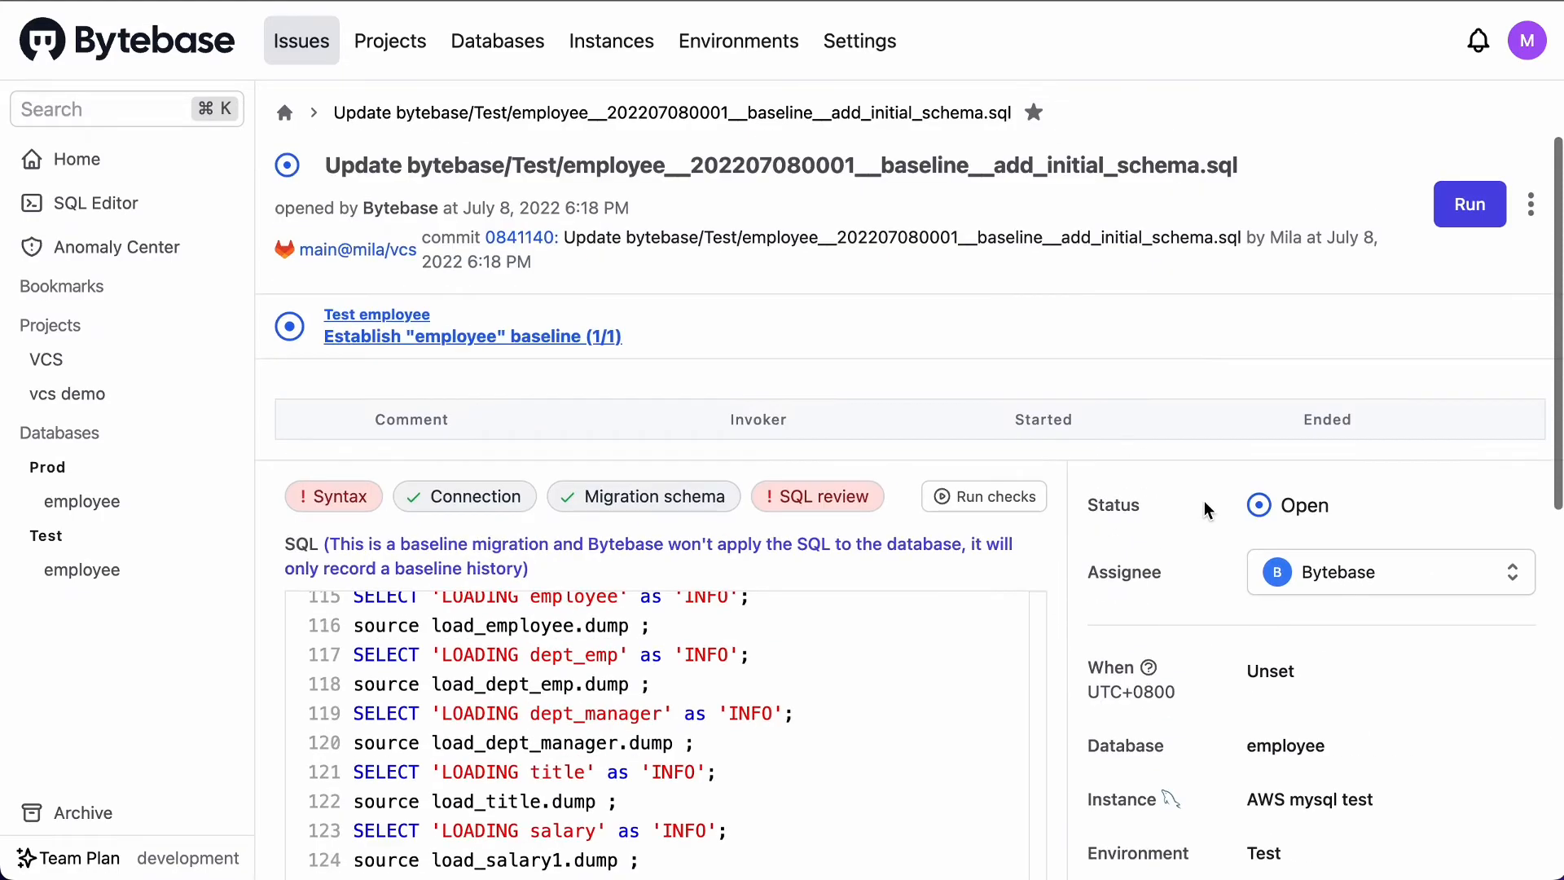
pyautogui.click(386, 50)
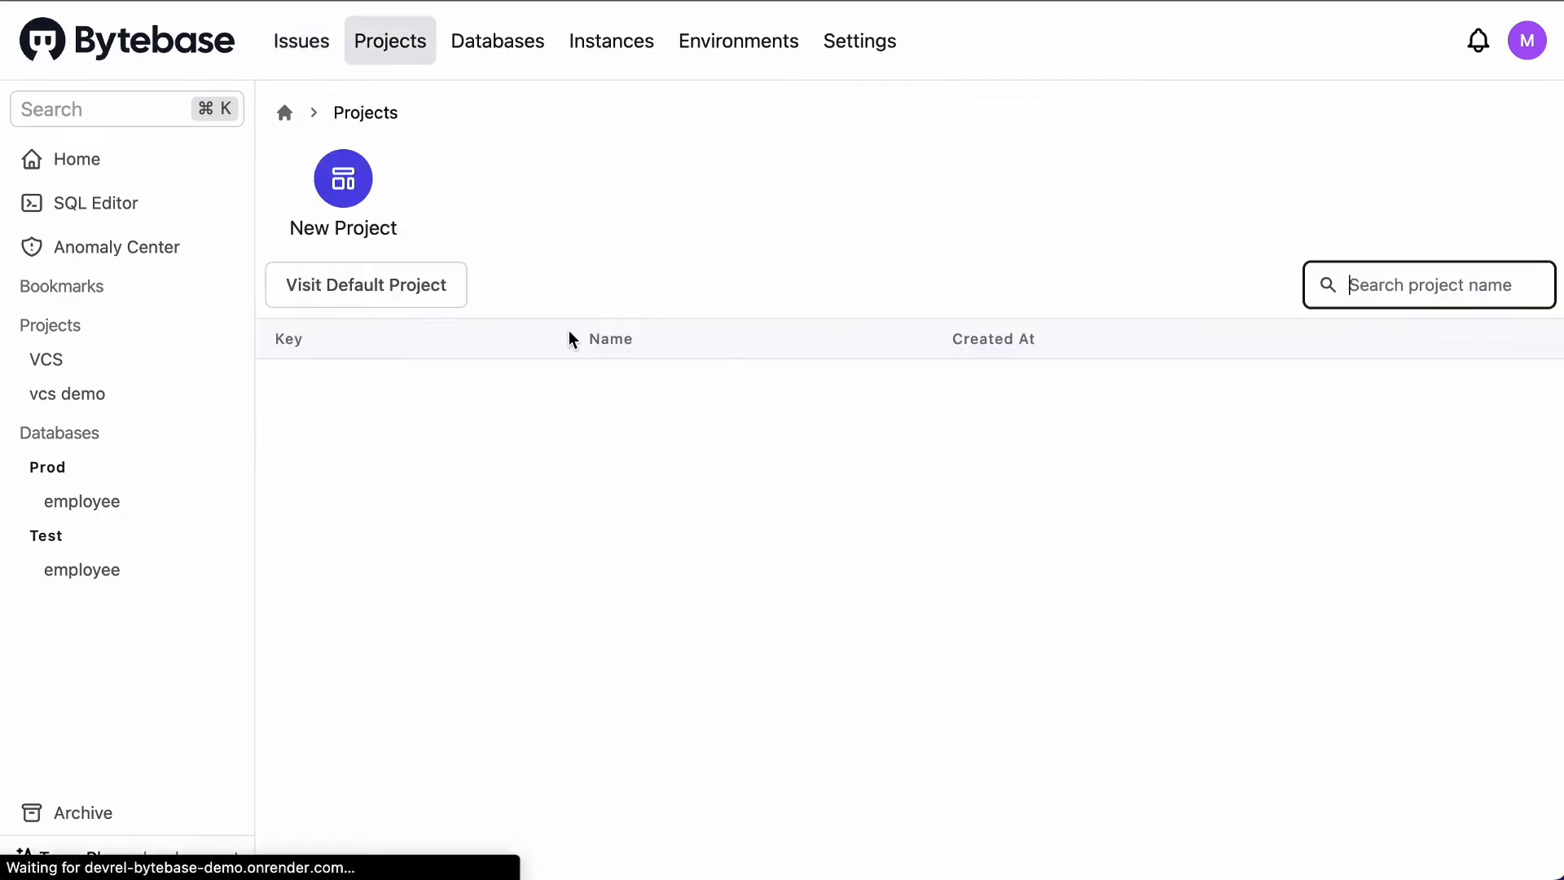
pyautogui.click(531, 393)
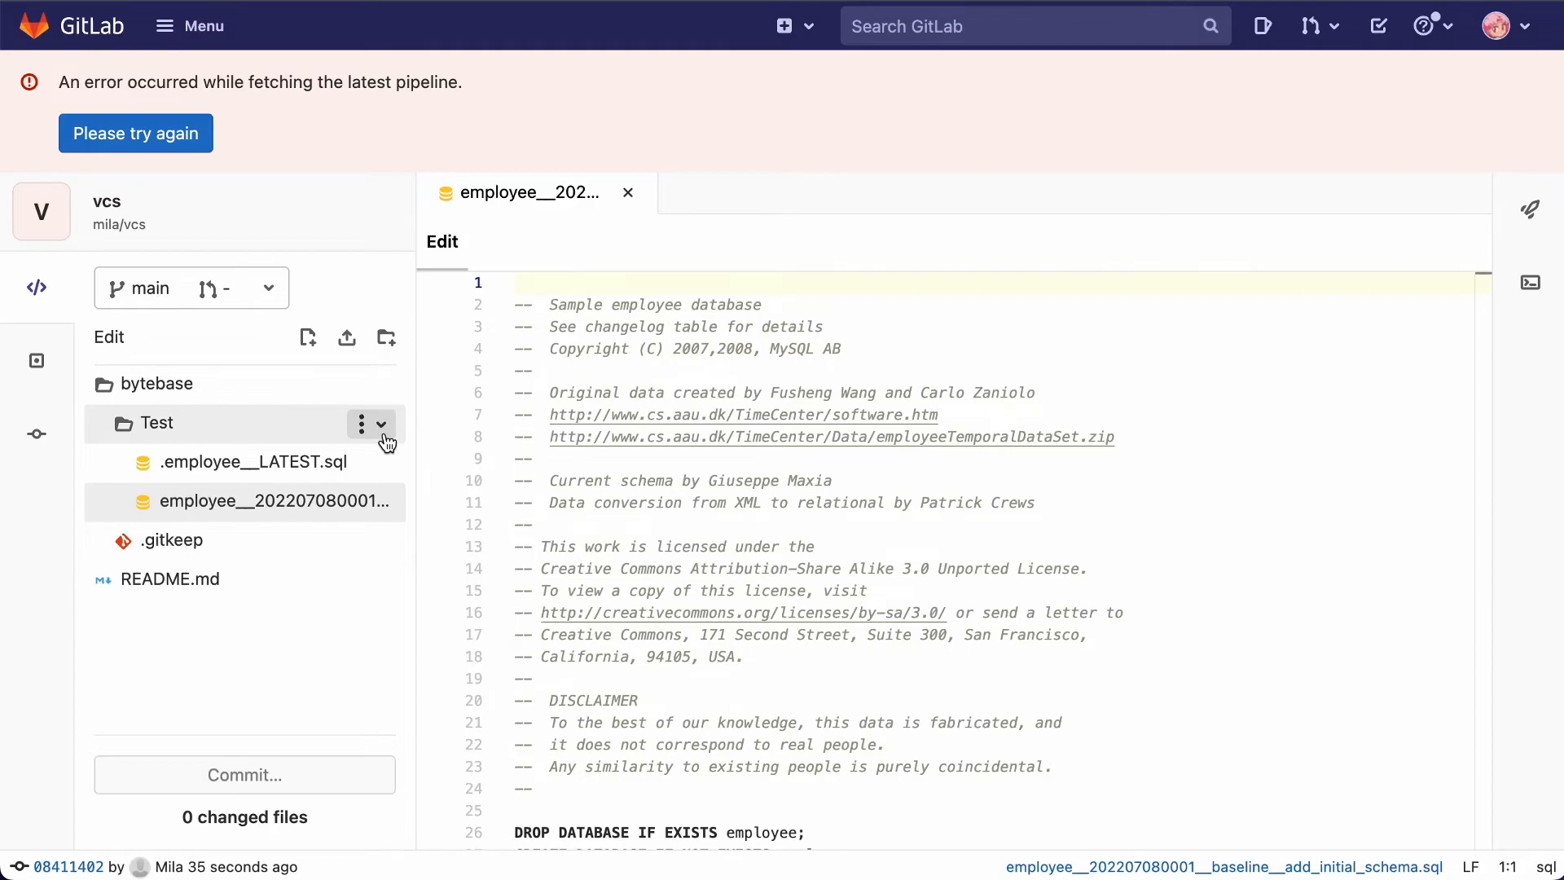
pyautogui.click(382, 432)
pyautogui.click(237, 476)
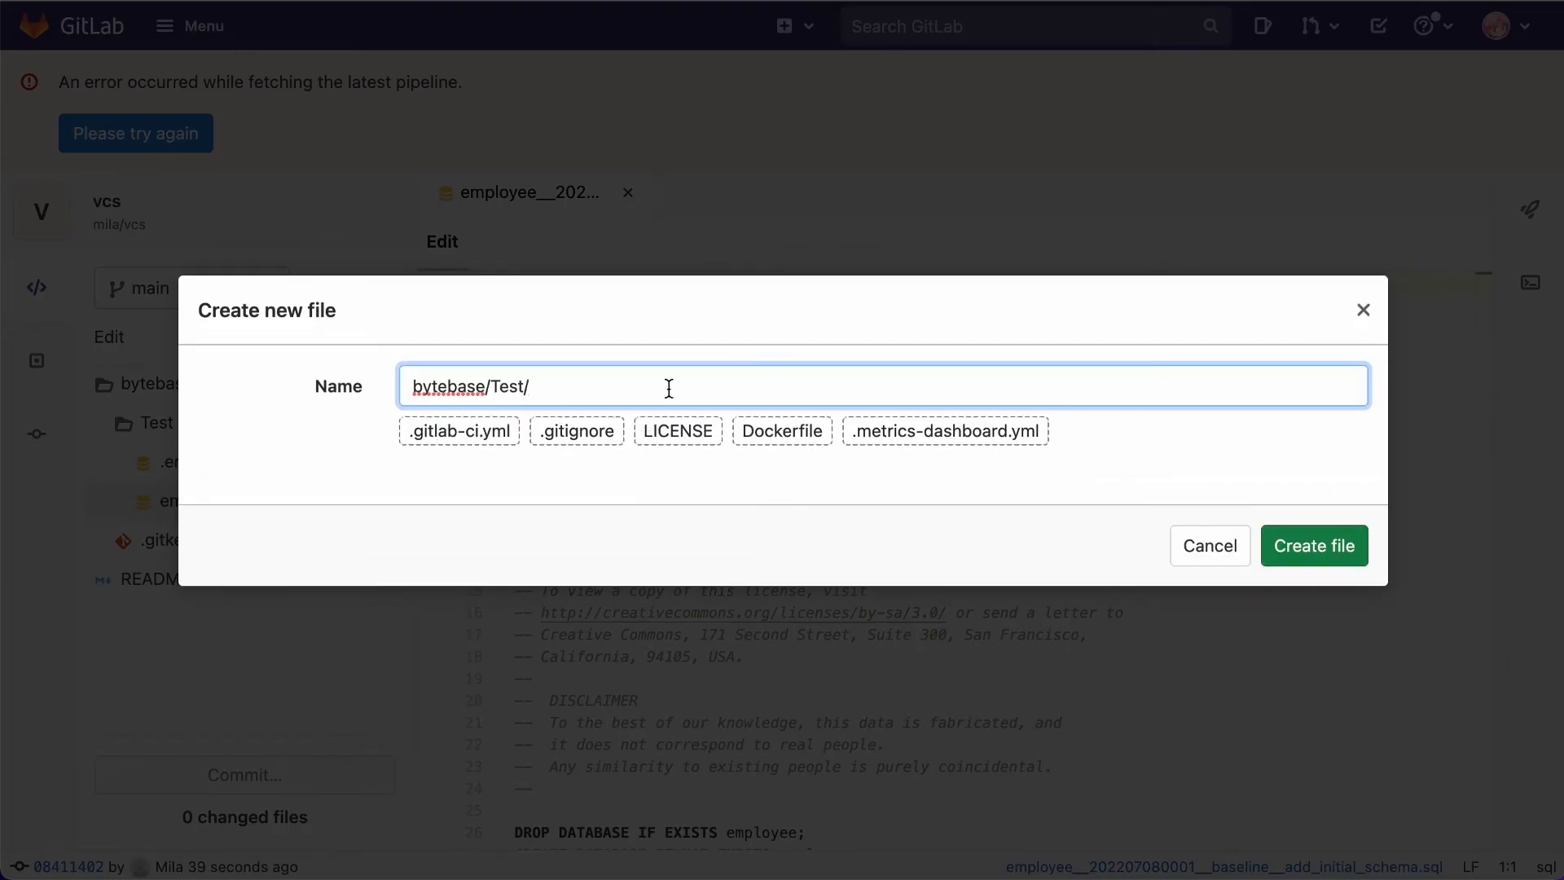
pyautogui.write('employee__20220')
pyautogui.write('7080002')
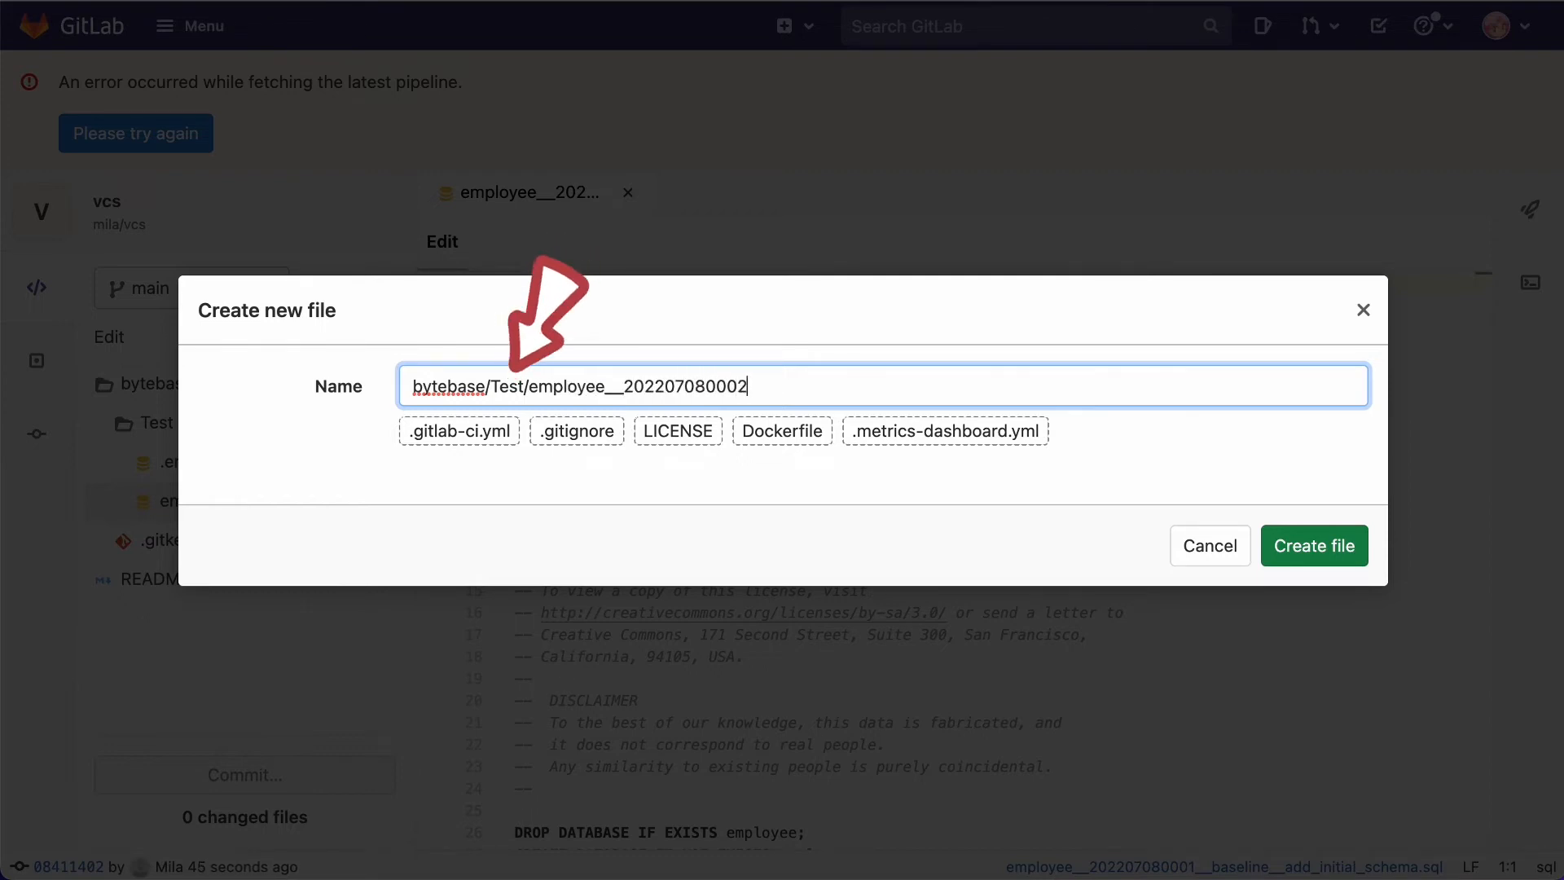
pyautogui.write('__migrate')
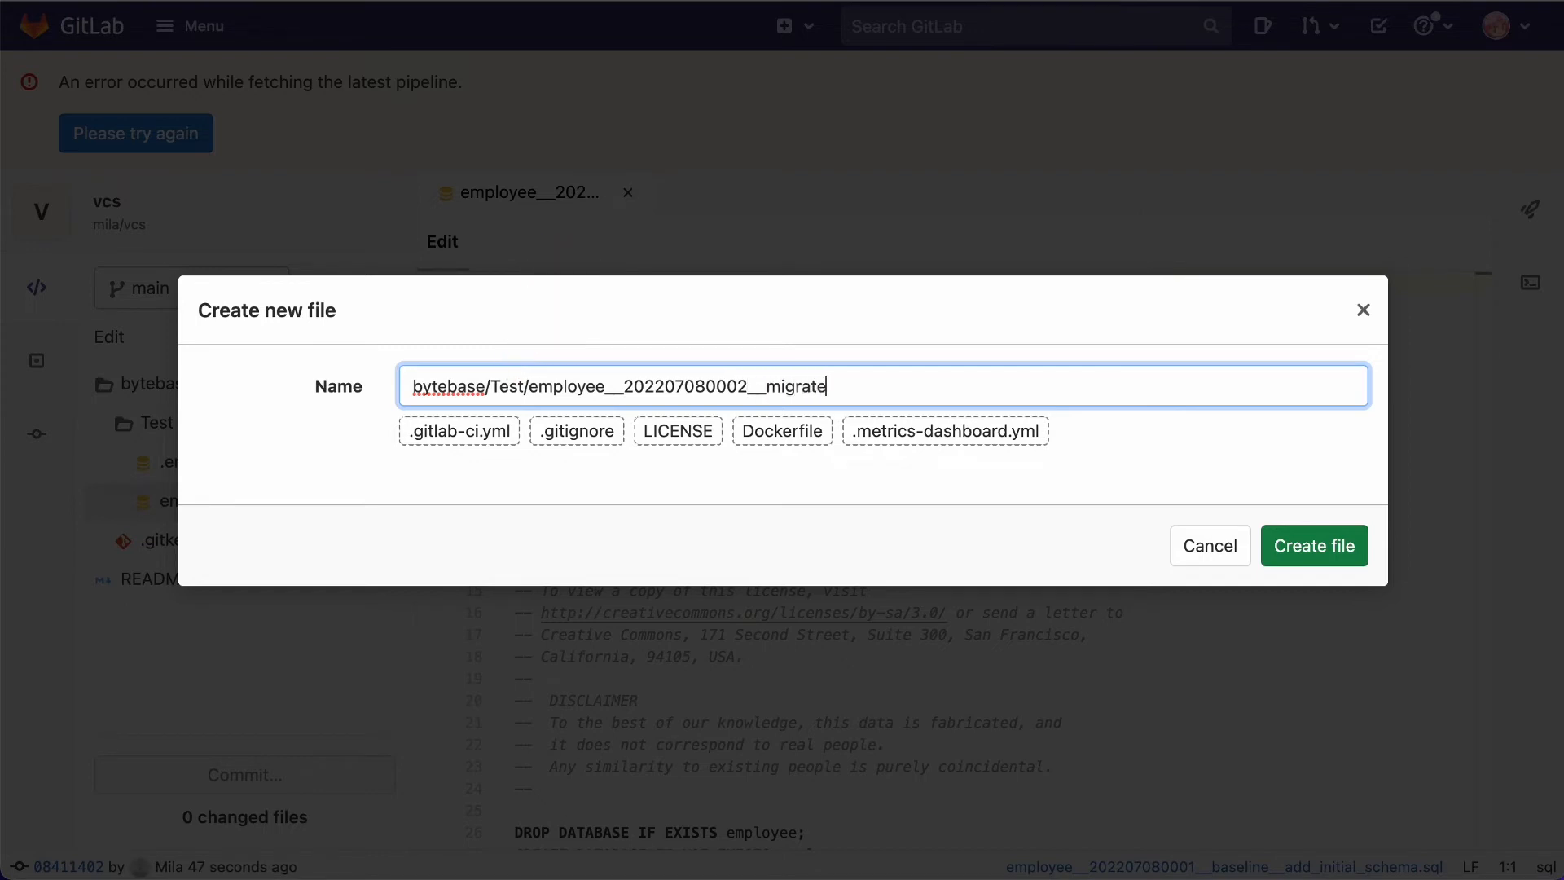
pyautogui.write('__creat')
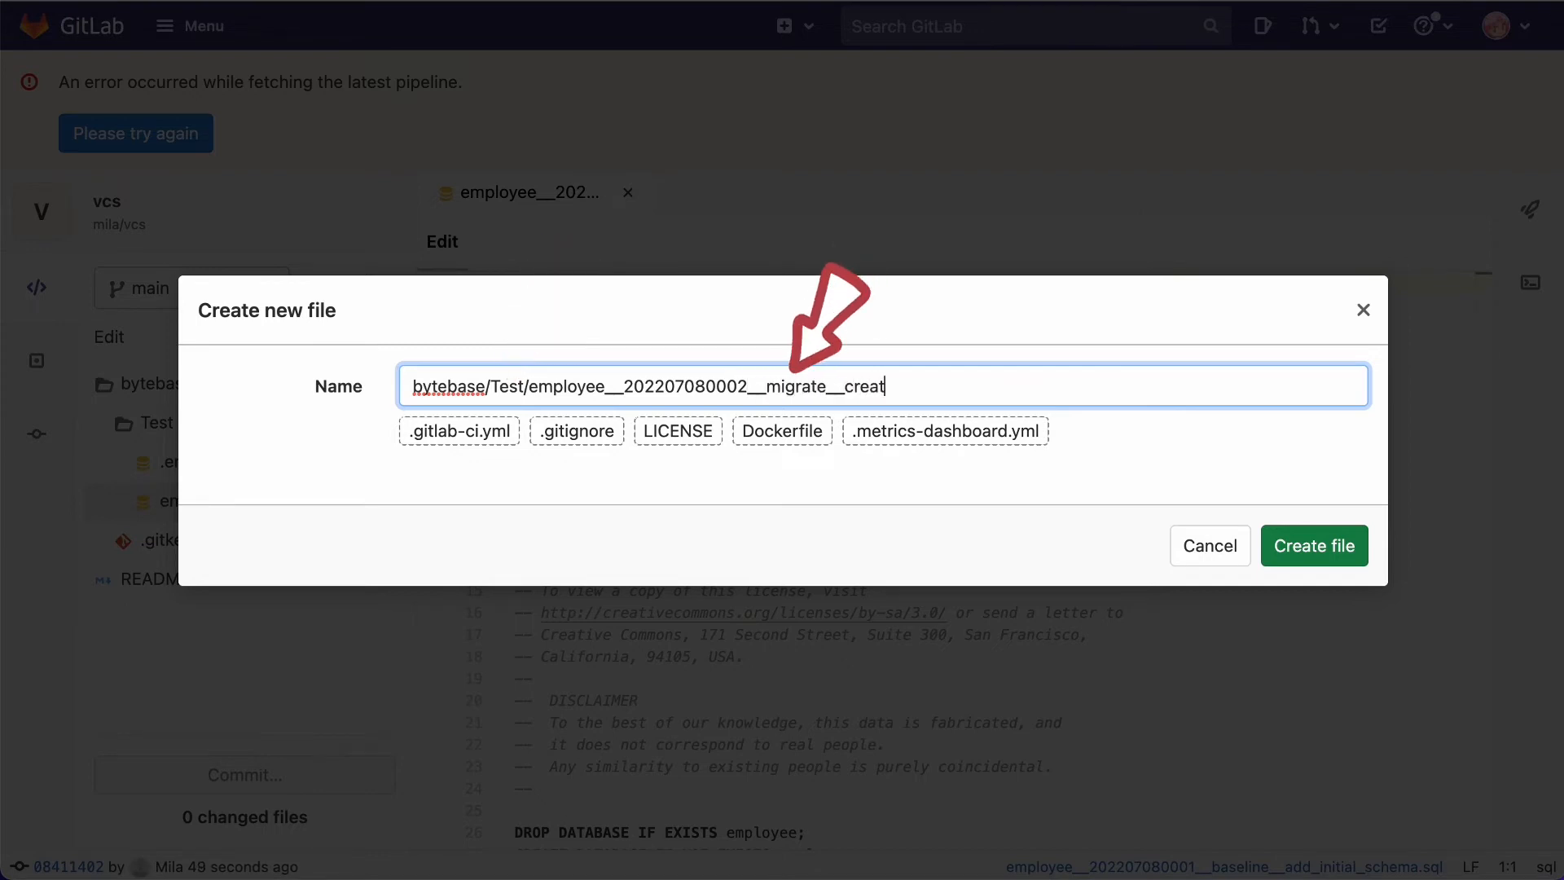
pyautogui.write('e_table.sql')
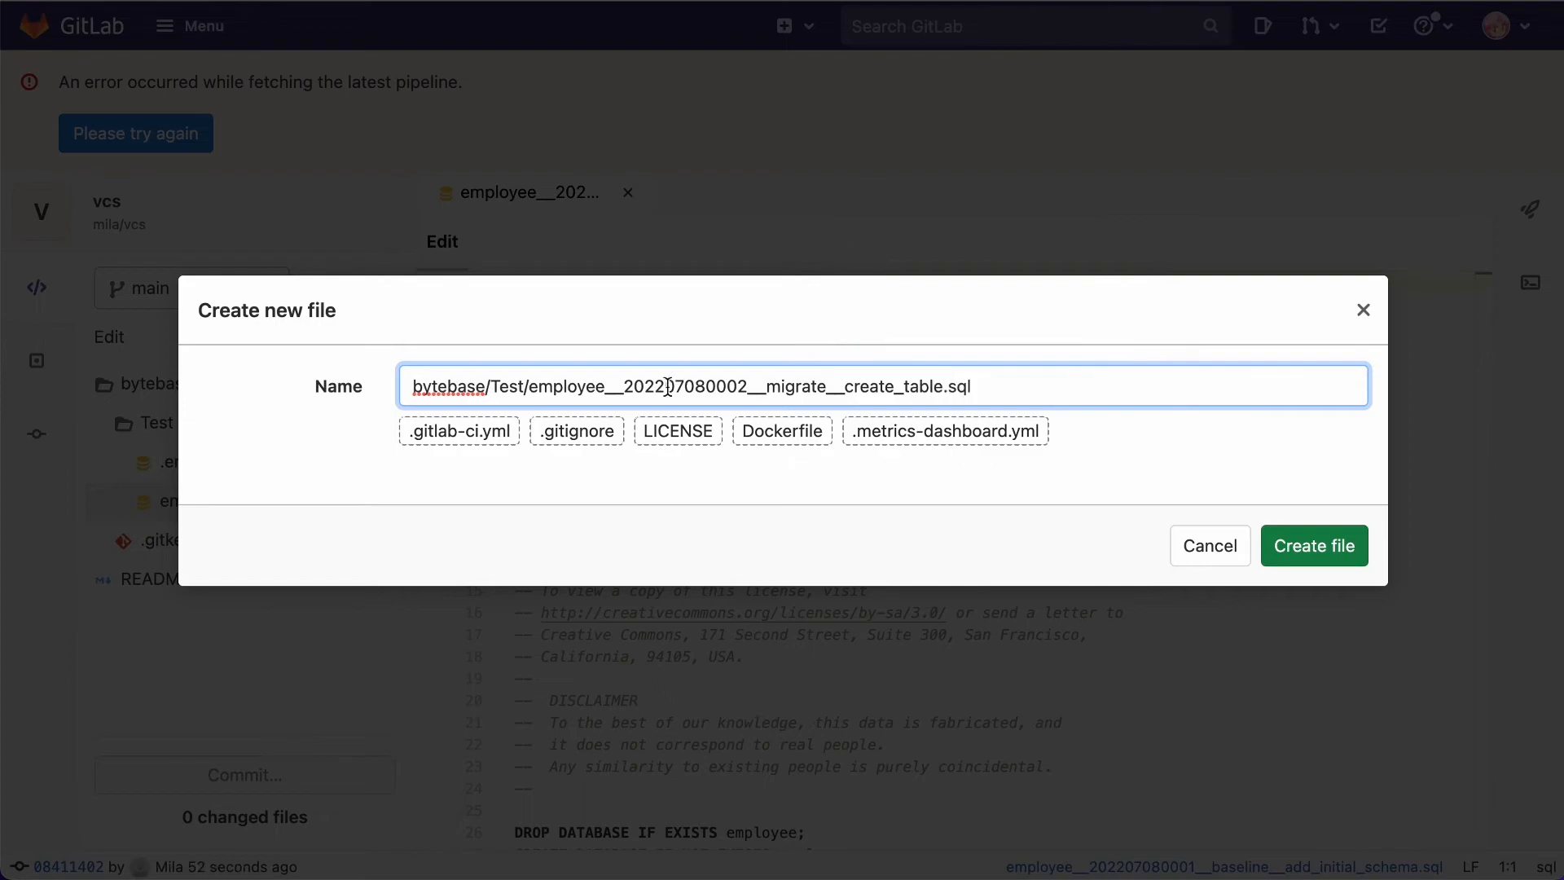
pyautogui.click(1292, 544)
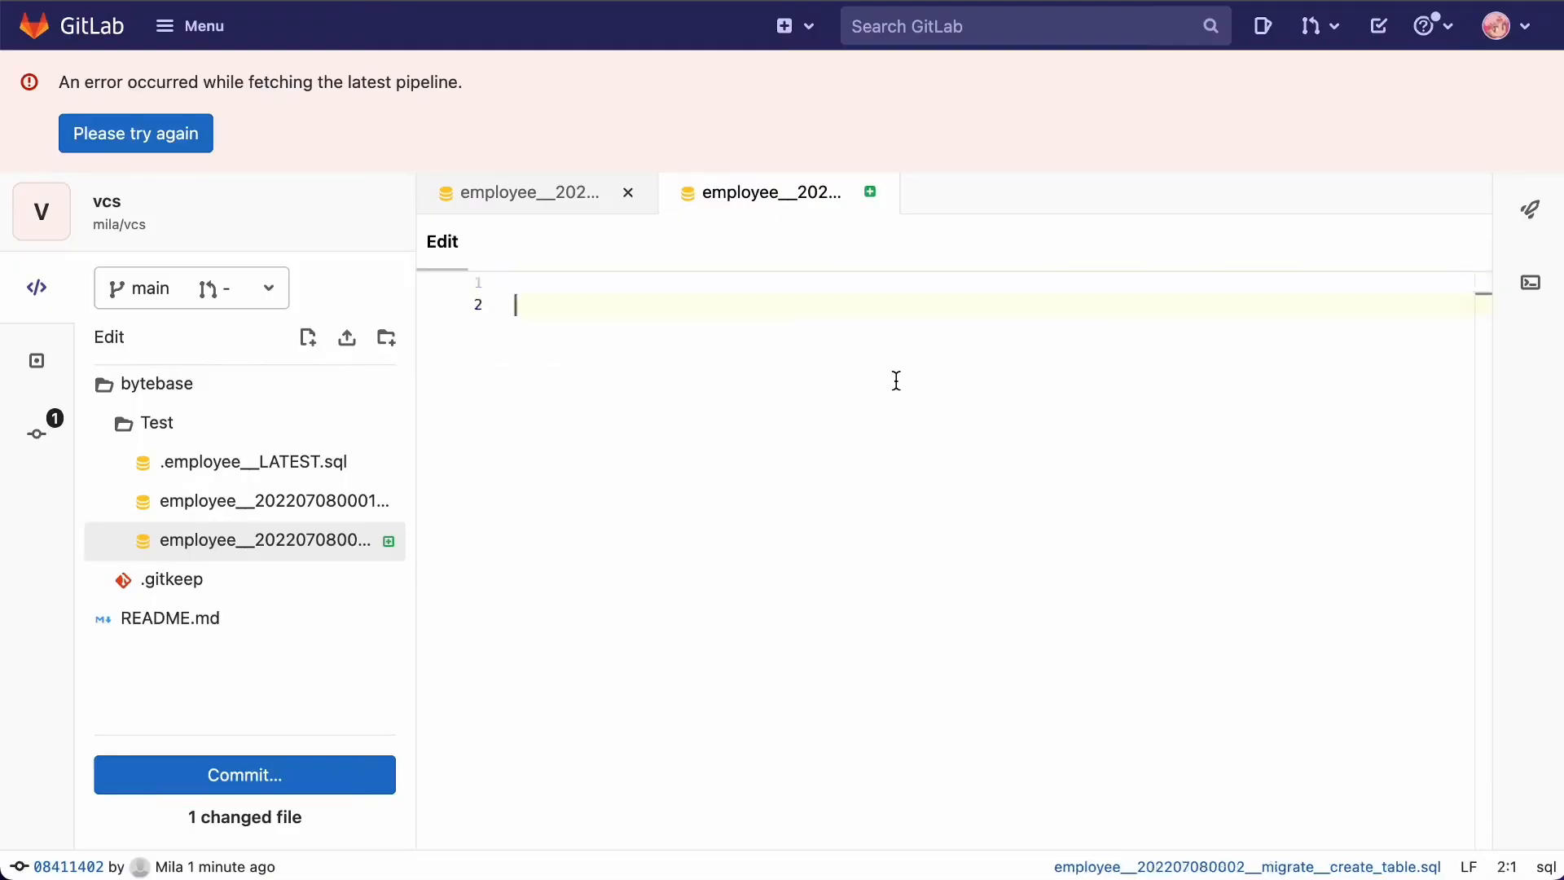
# Step: Write a CREATE TABLE persons statement with id, lastName, firstName, address and city columns, and commit it to the main branch
pyautogui.write('CREATE TABLE persons (     id int PRIMARY KEY,     lastName varchar(255),     firstName varchar(255),     address varchar(255),     city varchar(255) );')
pyautogui.click(262, 790)
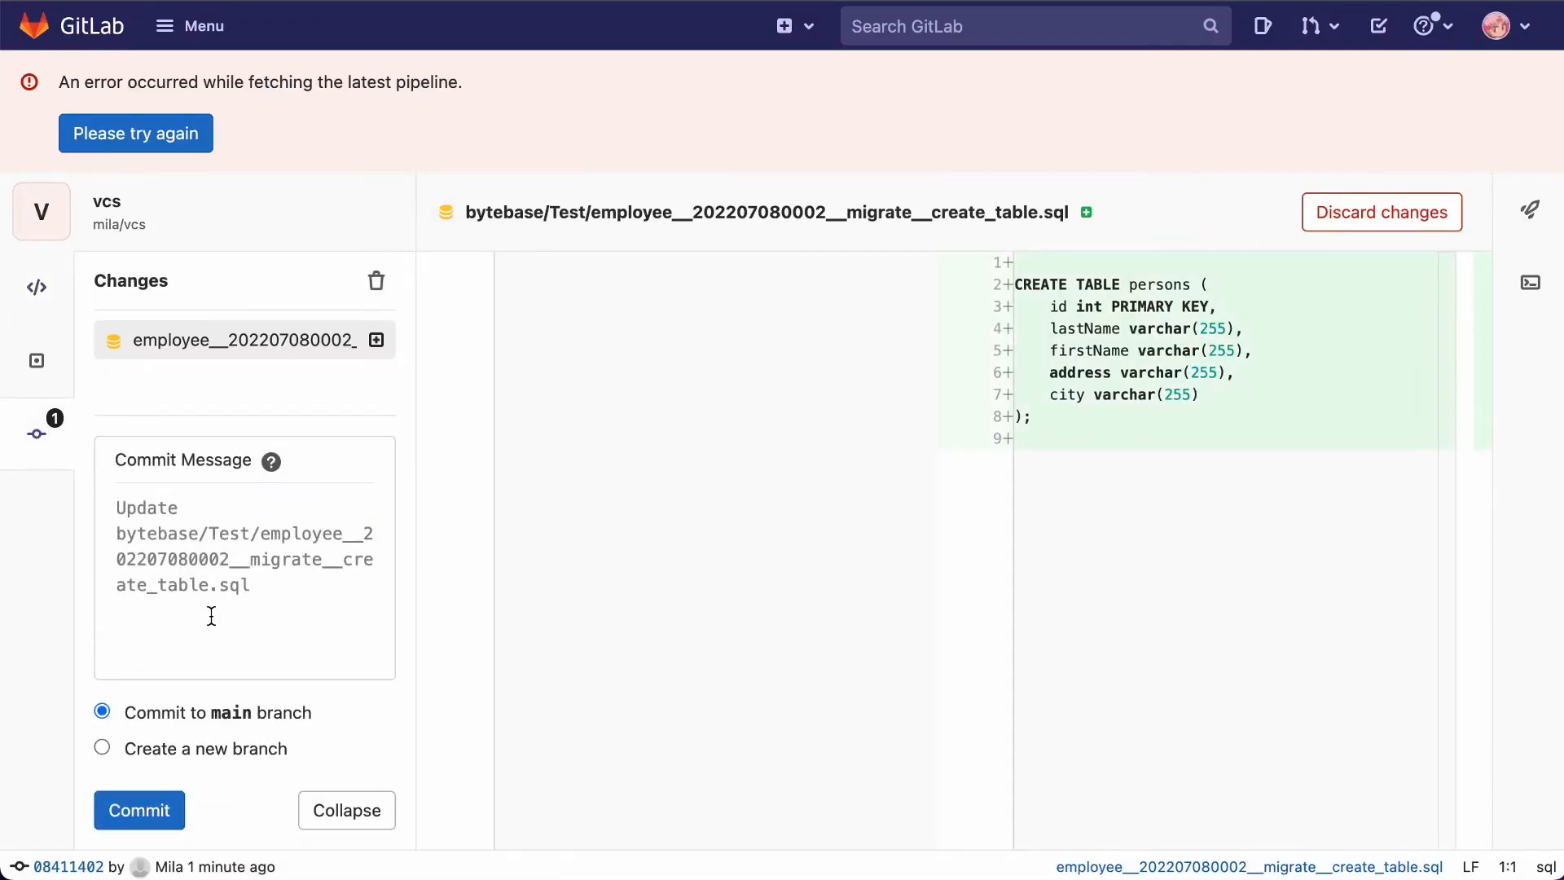
pyautogui.click(148, 810)
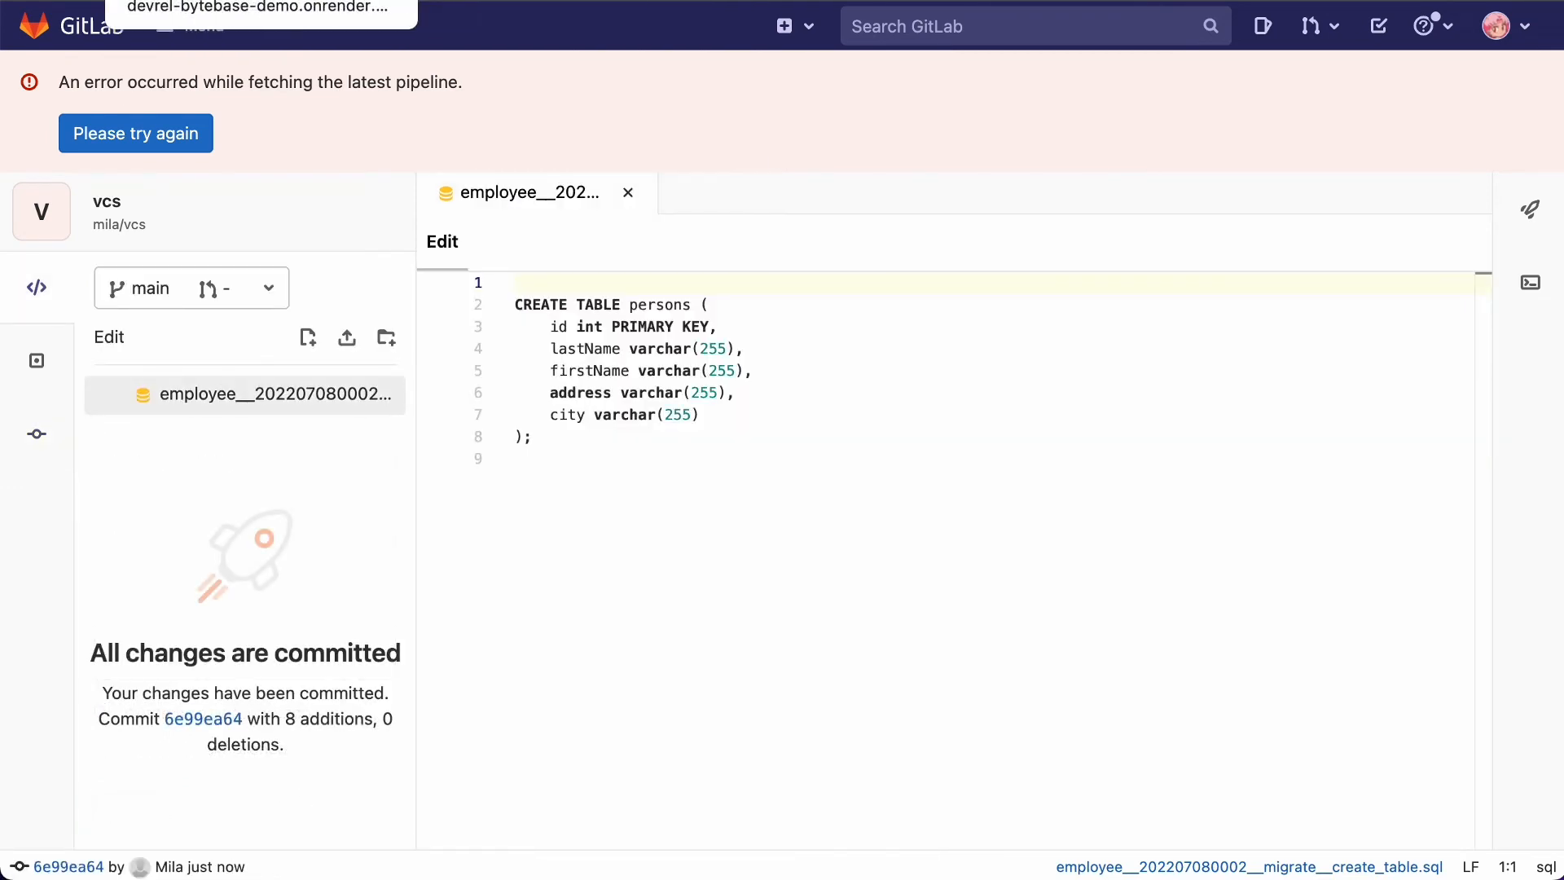
# Step: Switch to Bytebase and open the issue generated for the Test create_table migration from the project's recent activities
pyautogui.click(244, 9)
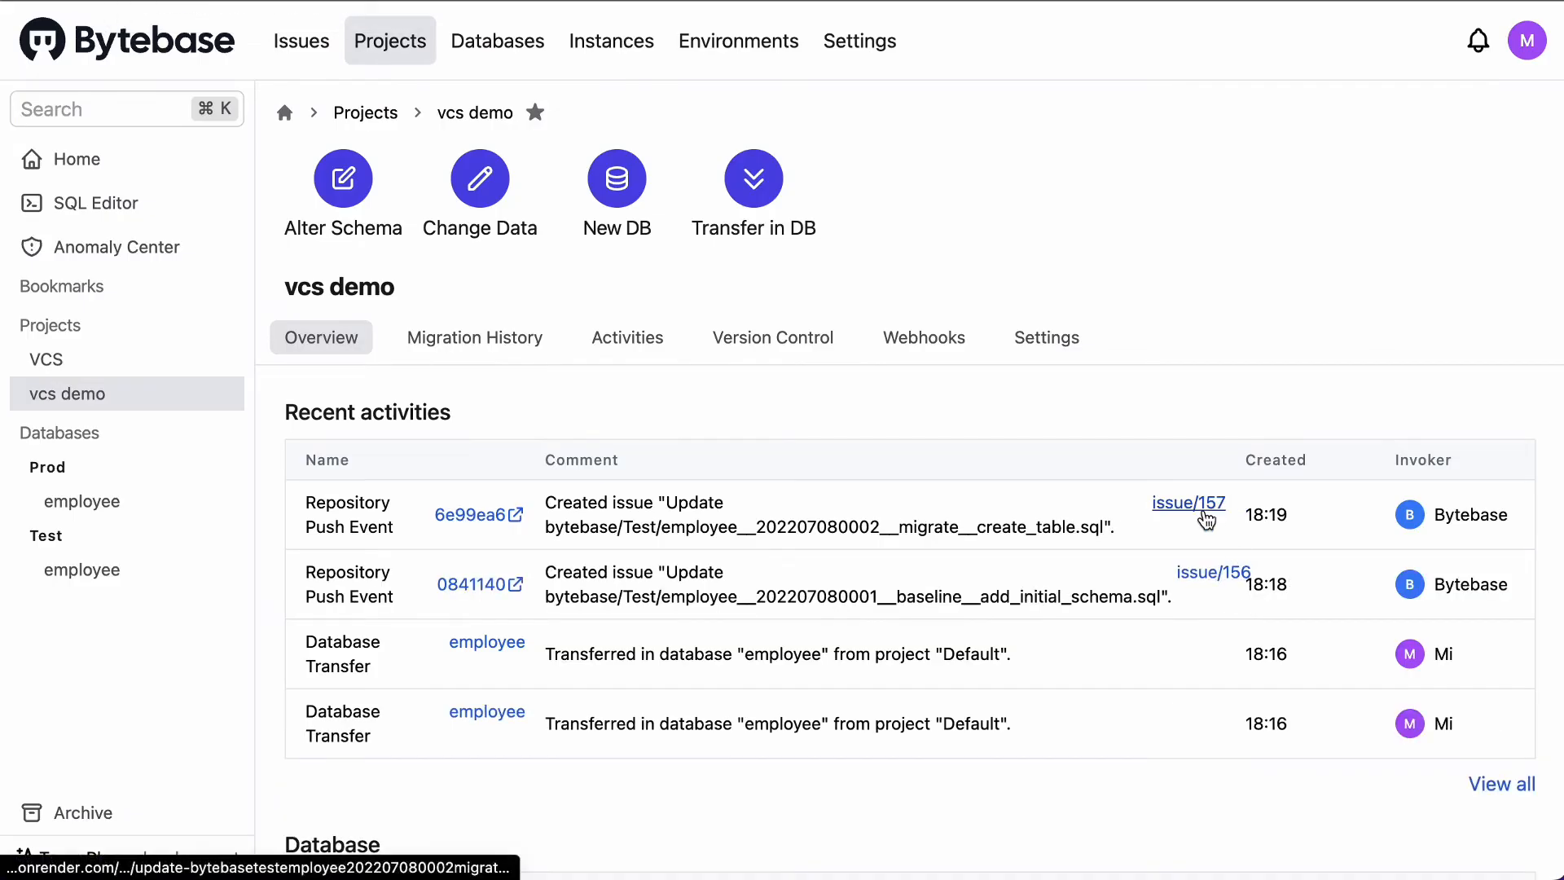
pyautogui.click(1207, 520)
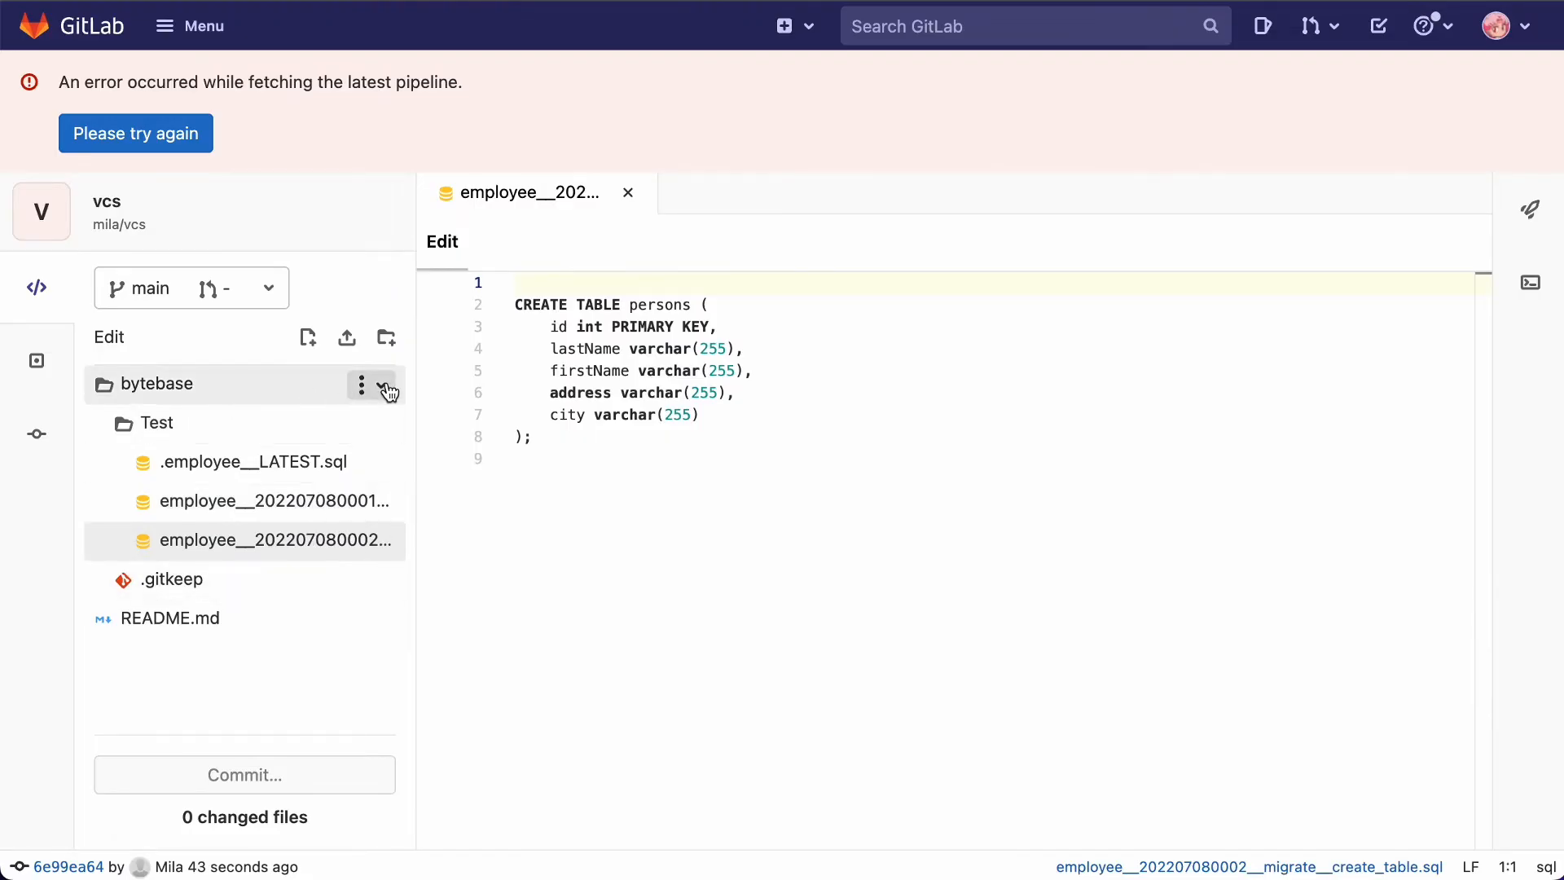
pyautogui.click(383, 388)
pyautogui.click(356, 433)
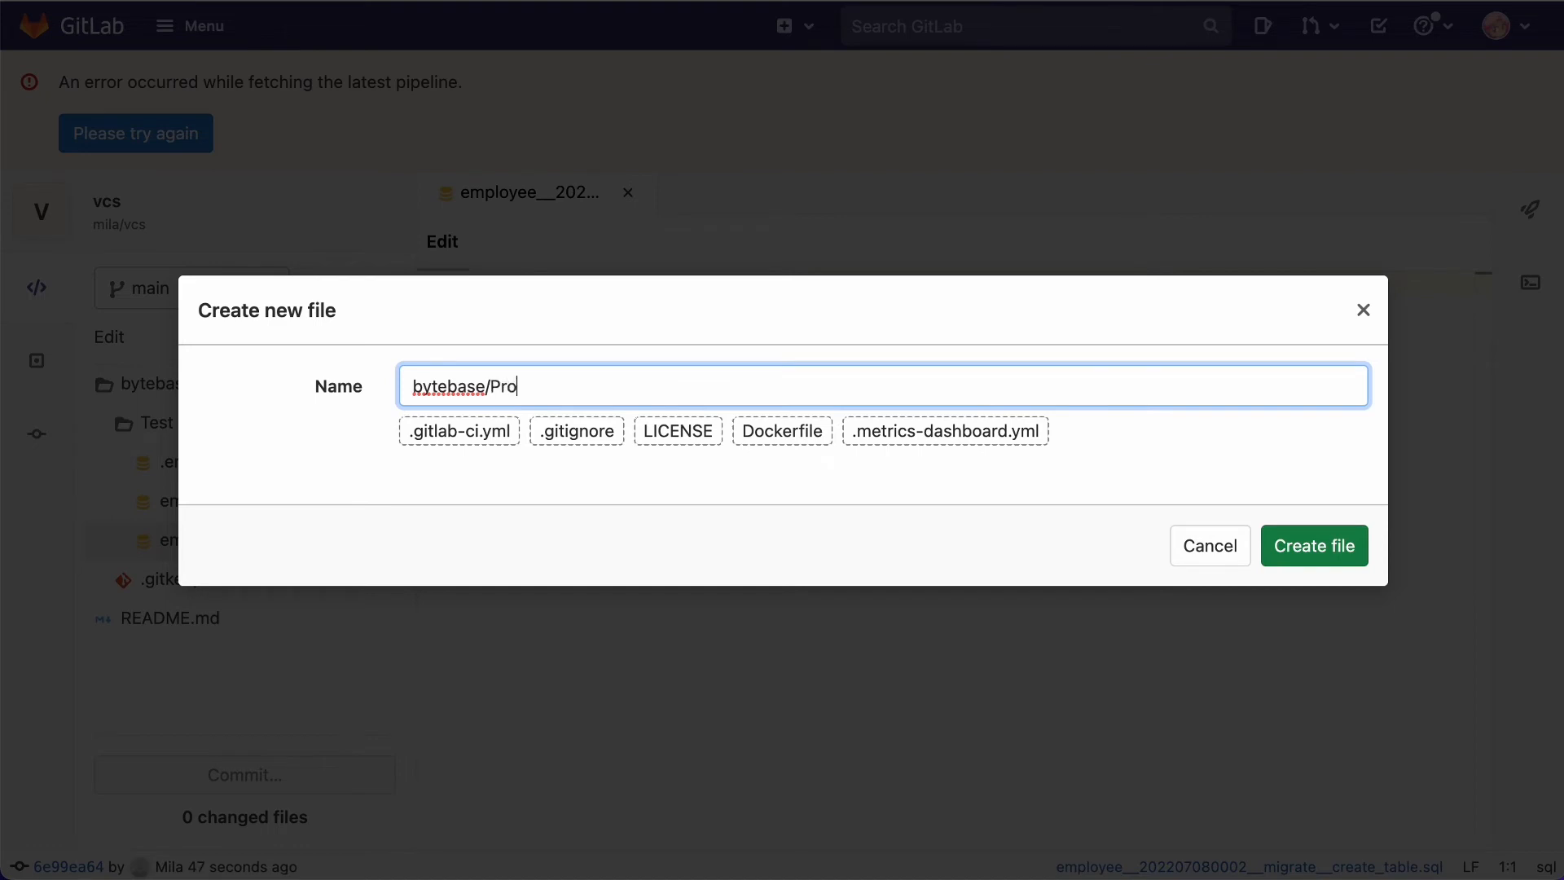
pyautogui.write('Prod/e')
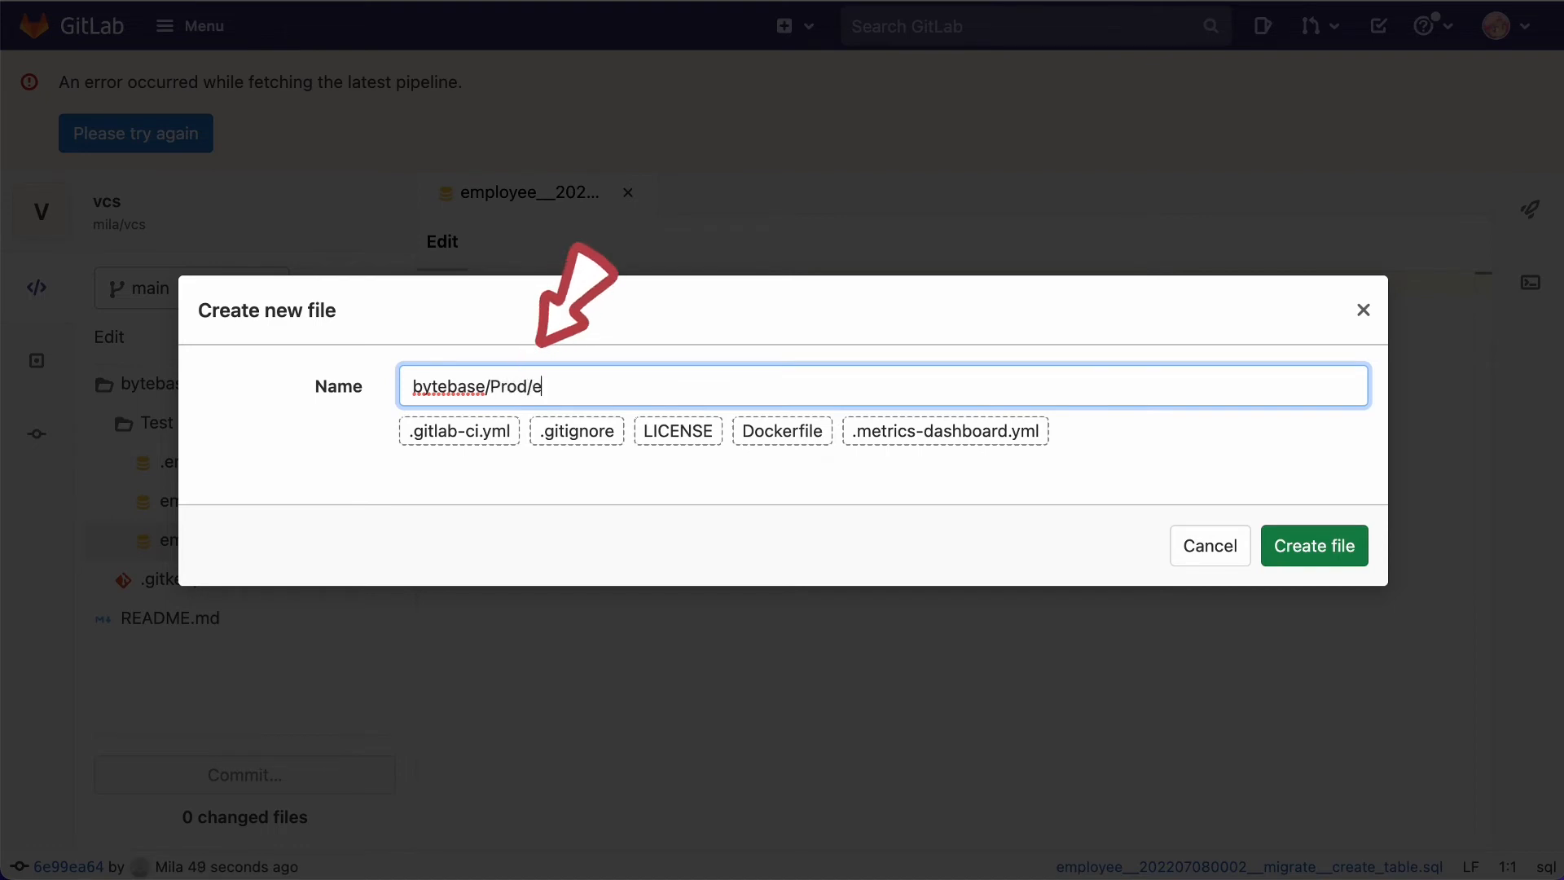
pyautogui.write('mployee__202207080001__baseline')
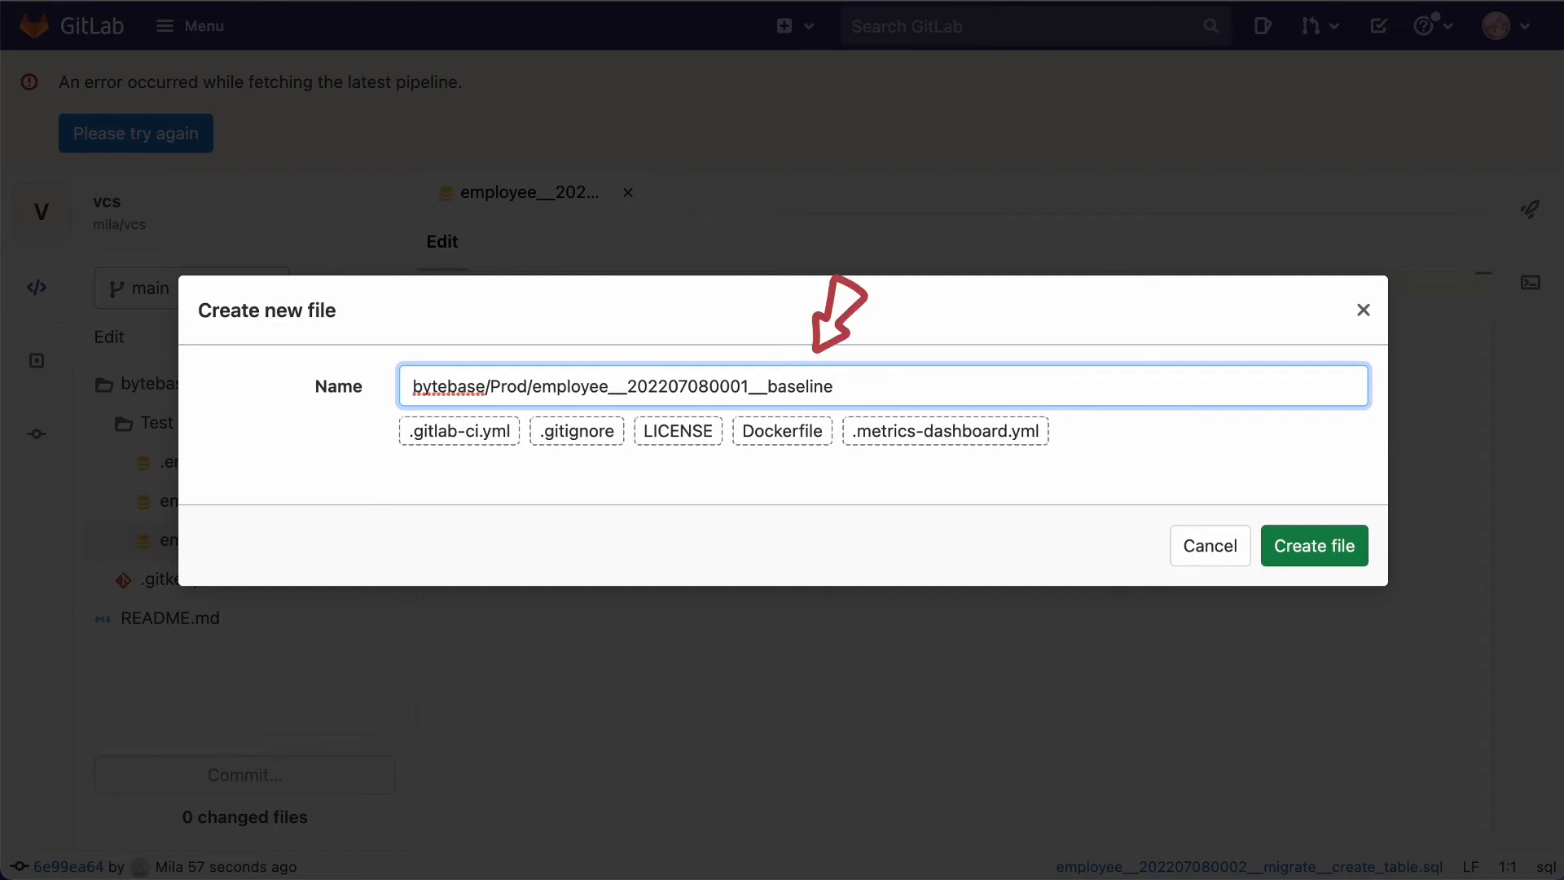
pyautogui.write('__add_initial_schema.sql')
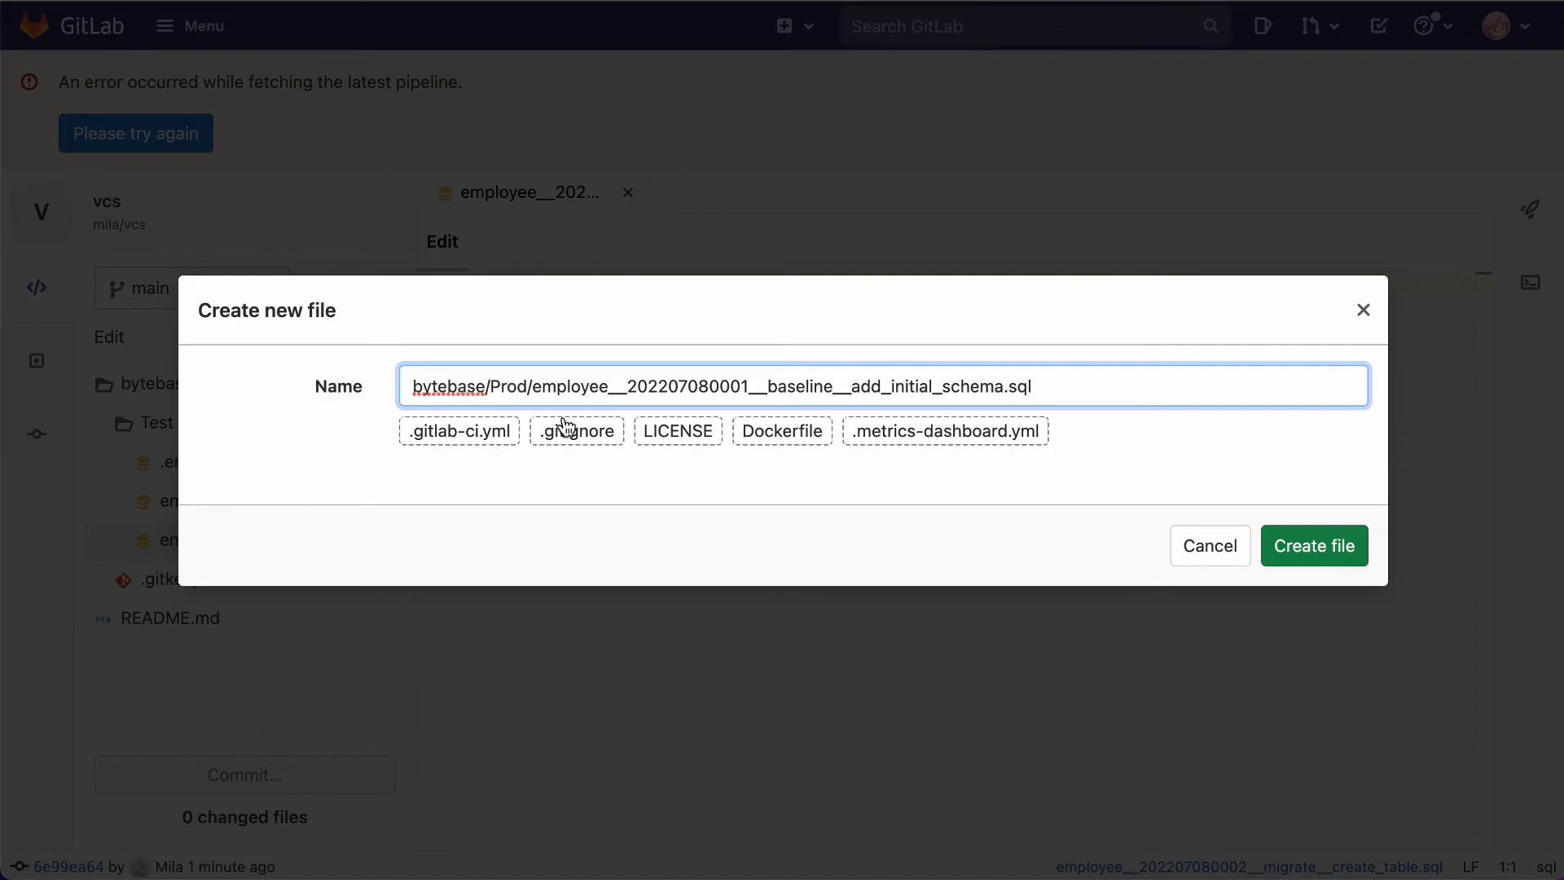
pyautogui.click(1312, 549)
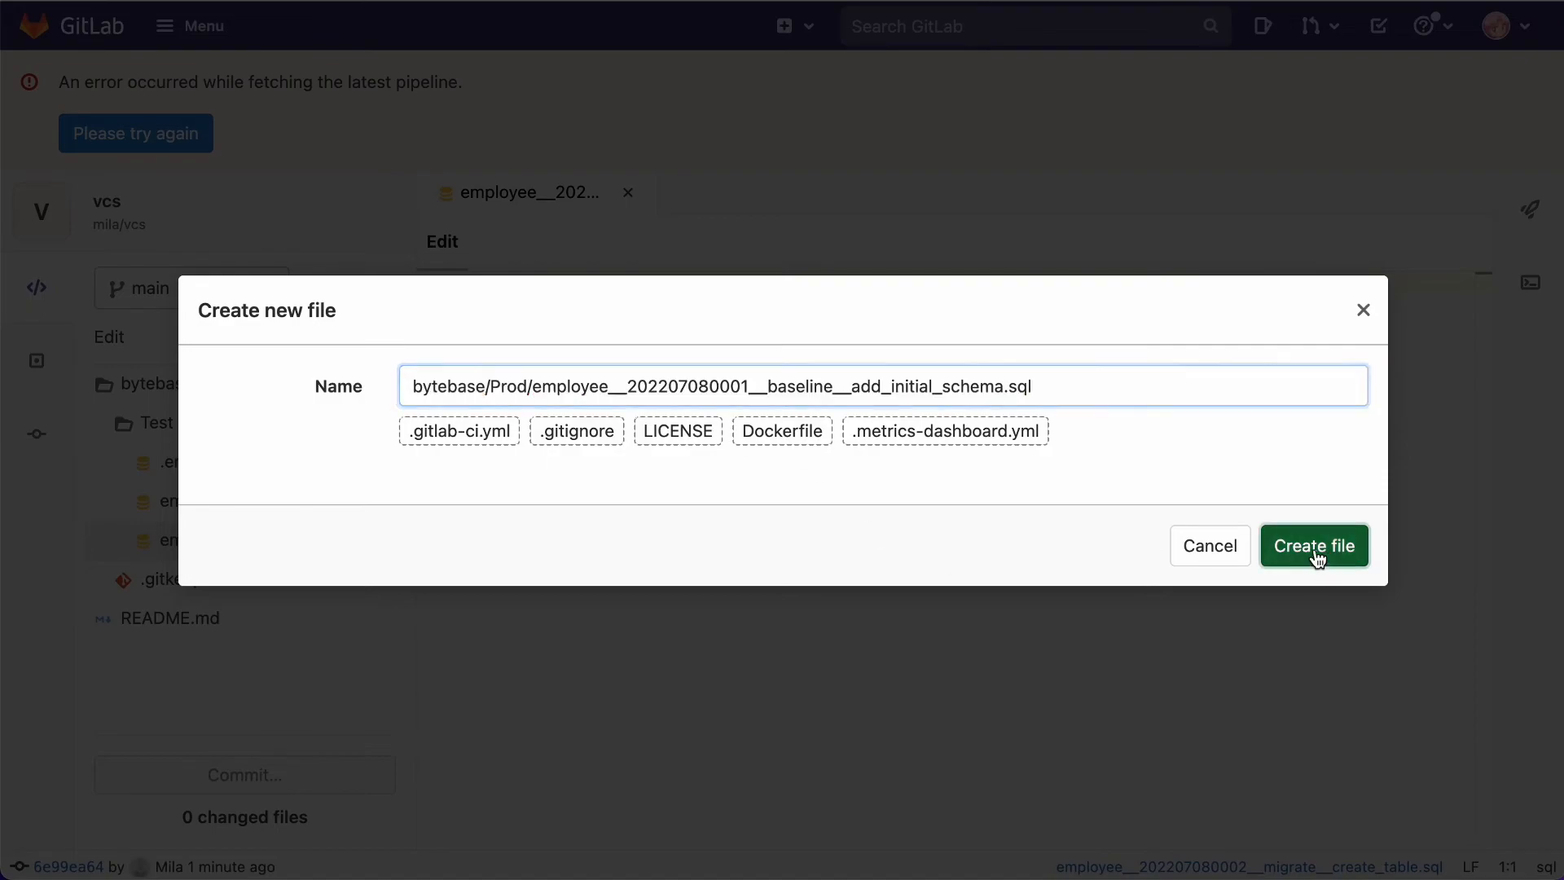
# Step: Paste the employee database schema into the Prod baseline file and commit it to the main branch
pyautogui.hotkey('ctrl', 'v')
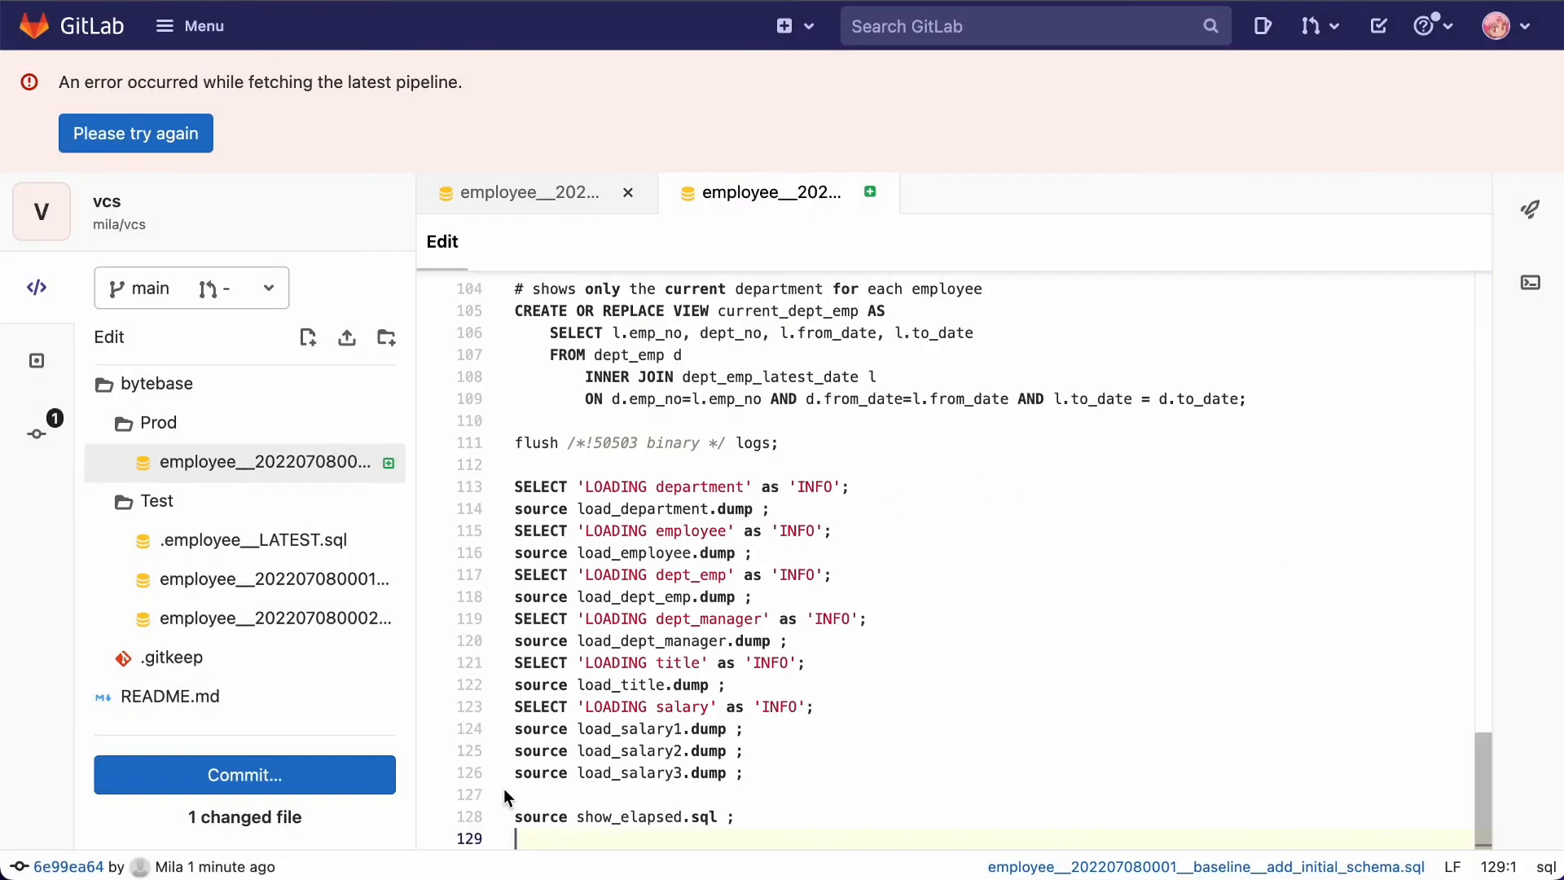
pyautogui.click(314, 776)
pyautogui.click(144, 809)
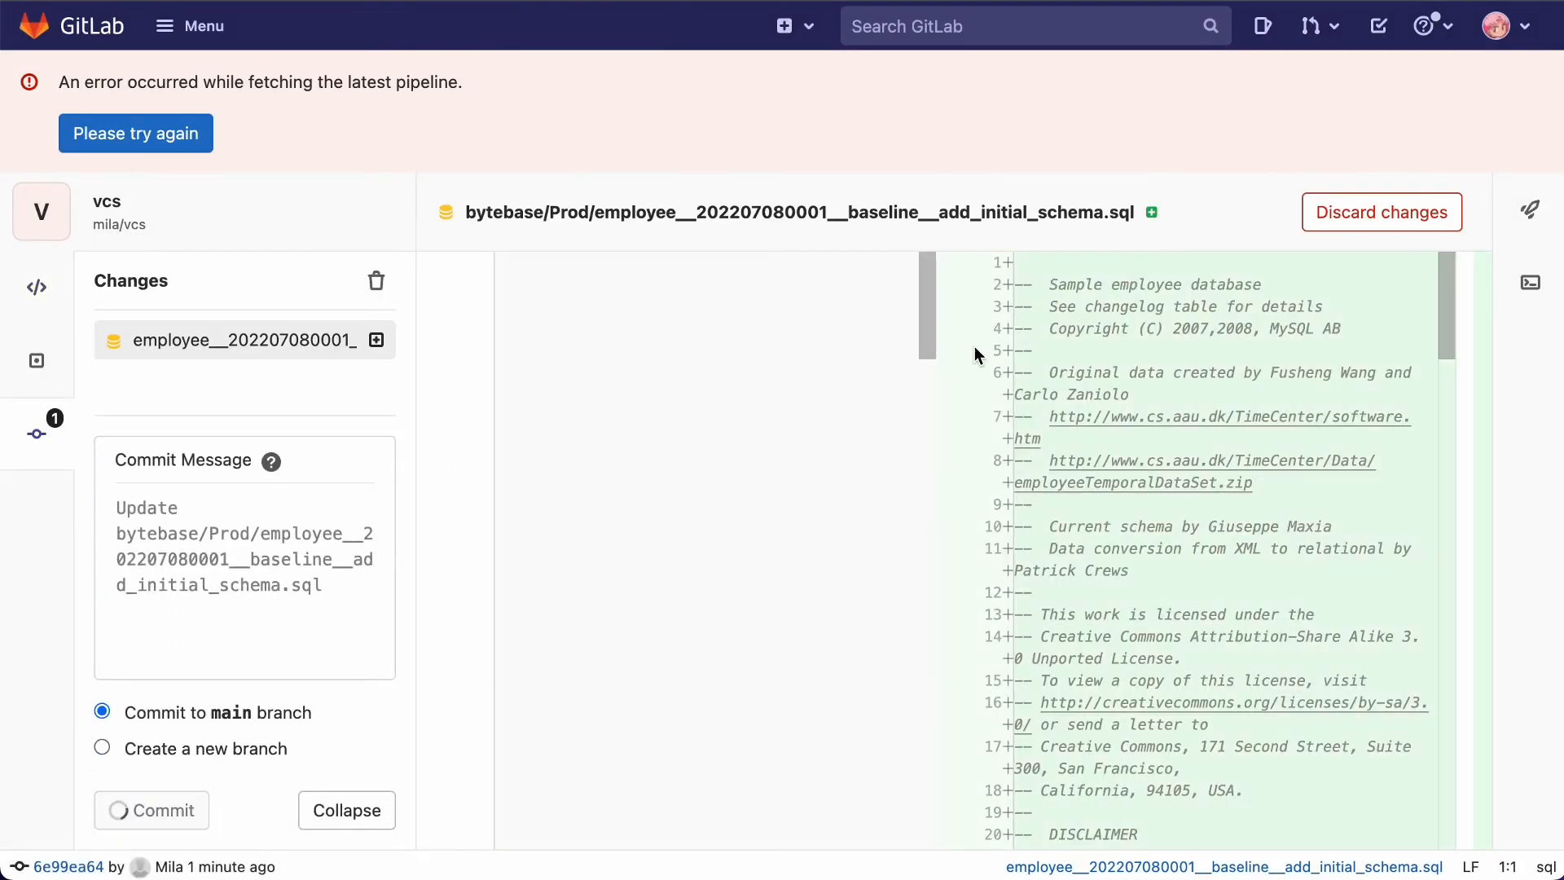
# Step: Switch to Bytebase, check the latest repository push event in the vcs demo project and open its Prod baseline issue
pyautogui.click(643, 10)
pyautogui.moveTo(314, 507); pyautogui.dragTo(782, 548)
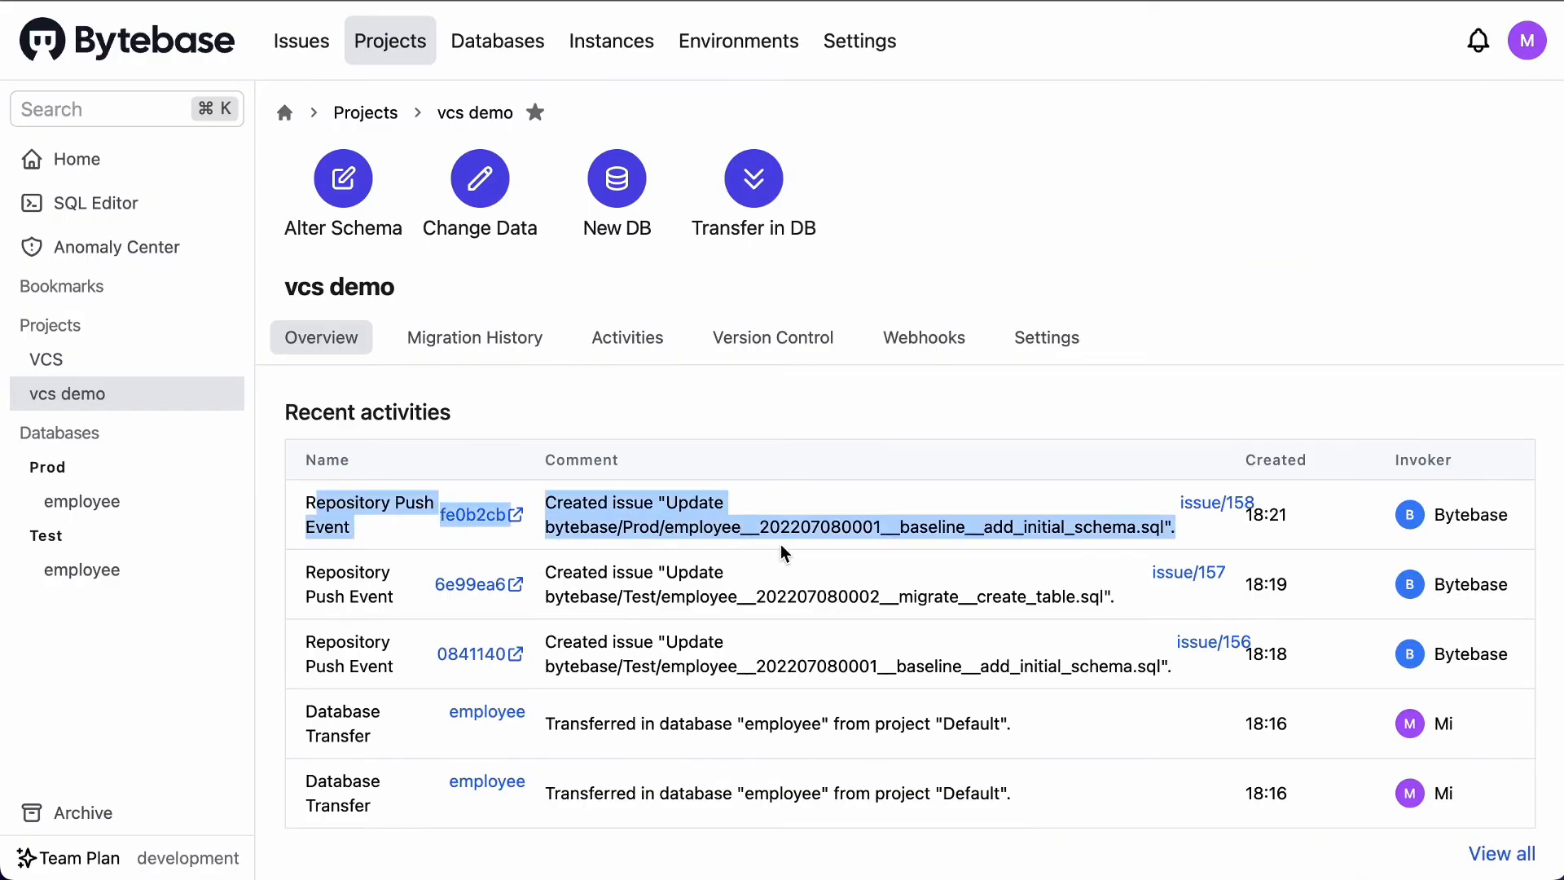
pyautogui.click(870, 531)
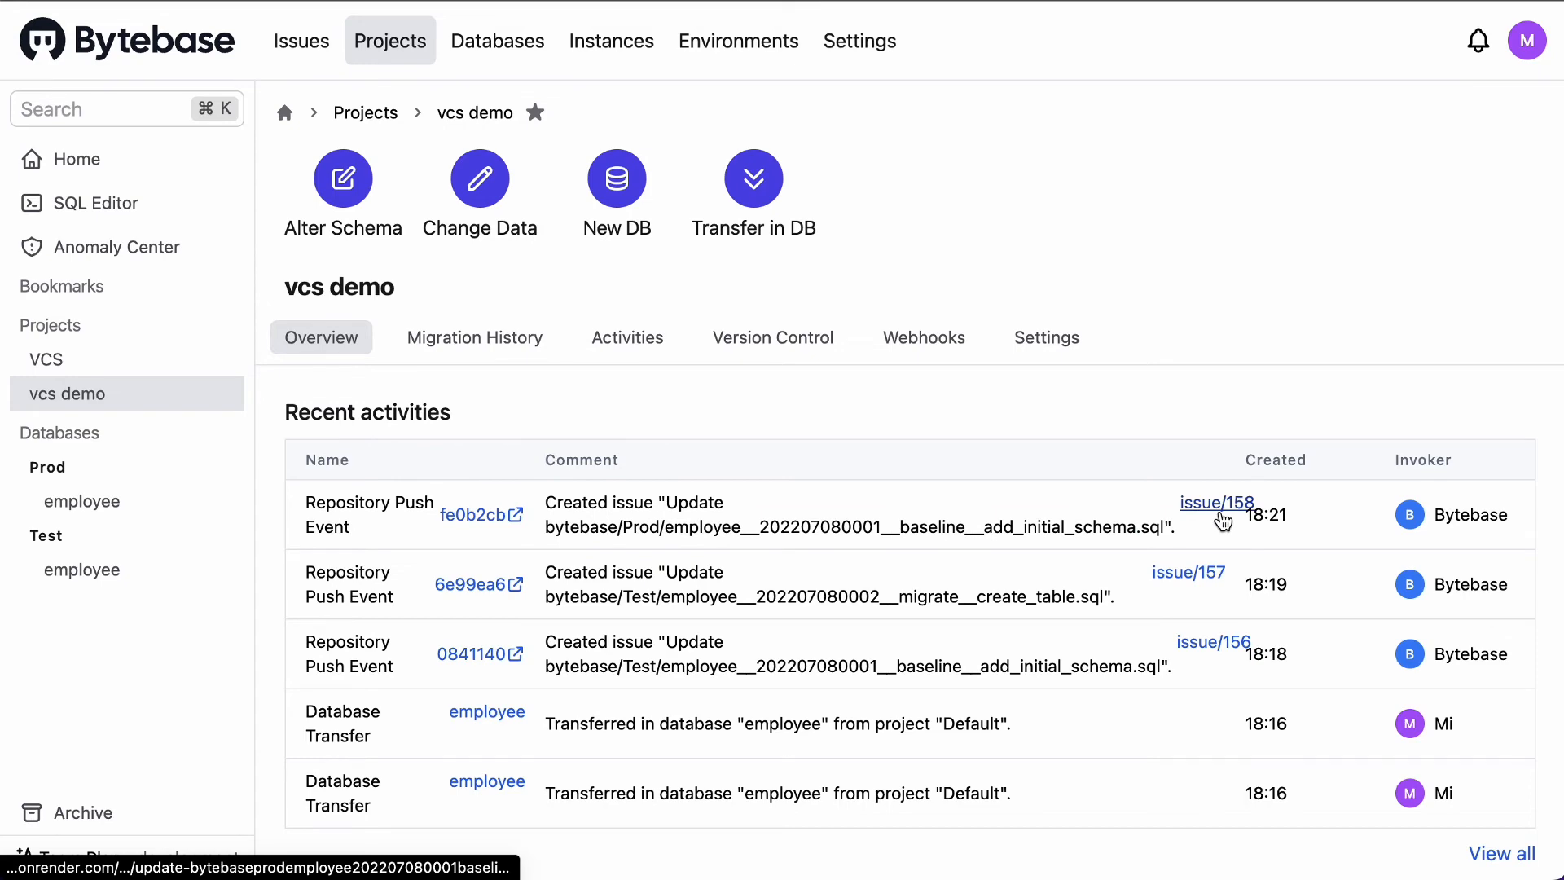
pyautogui.click(1222, 512)
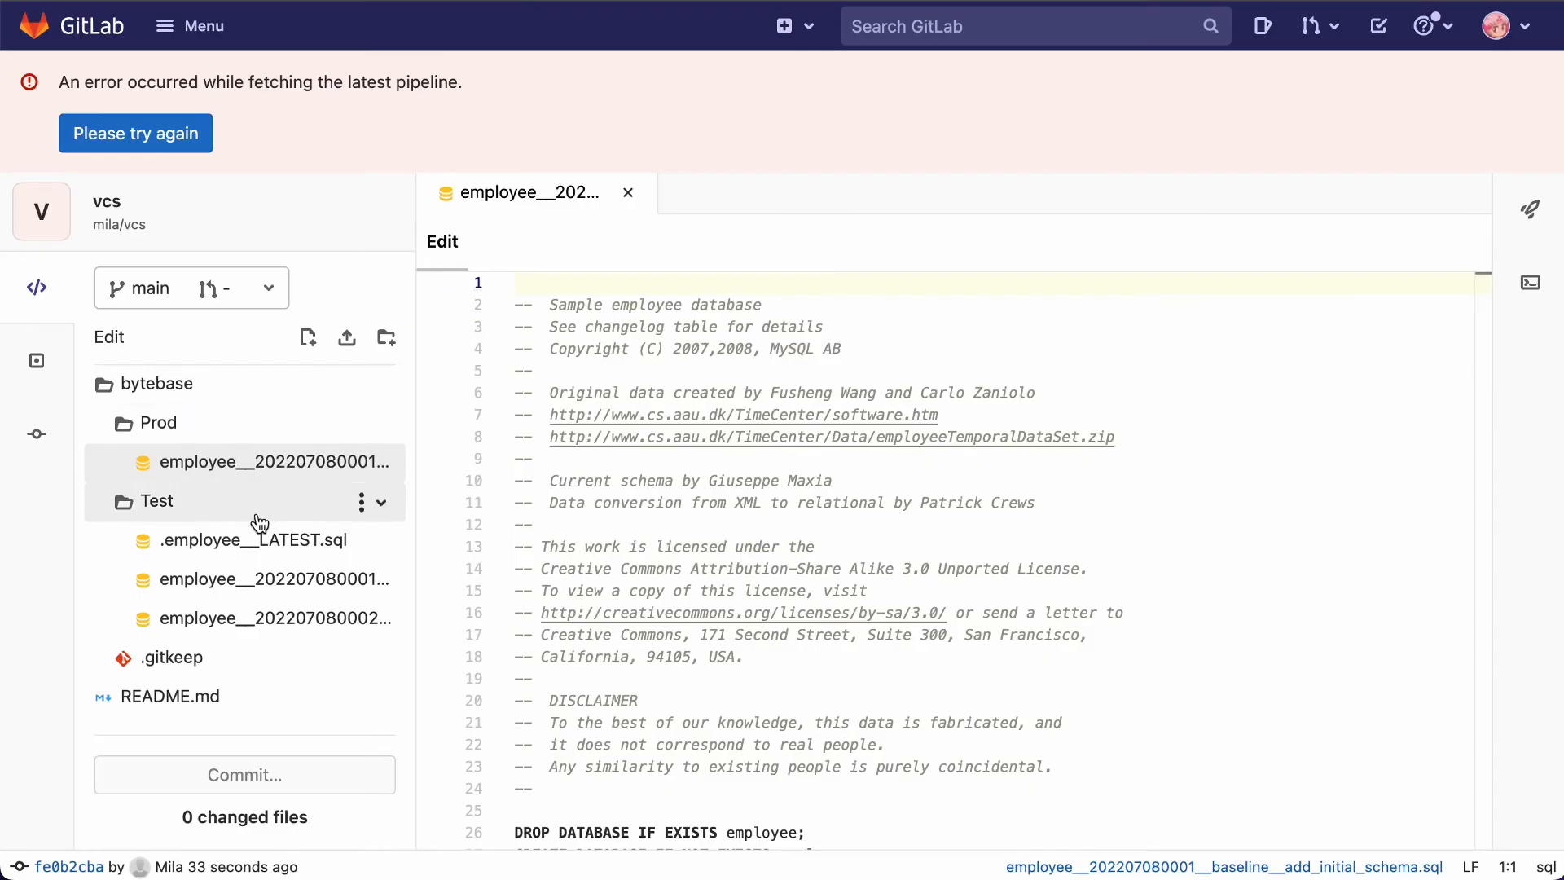
pyautogui.click(372, 424)
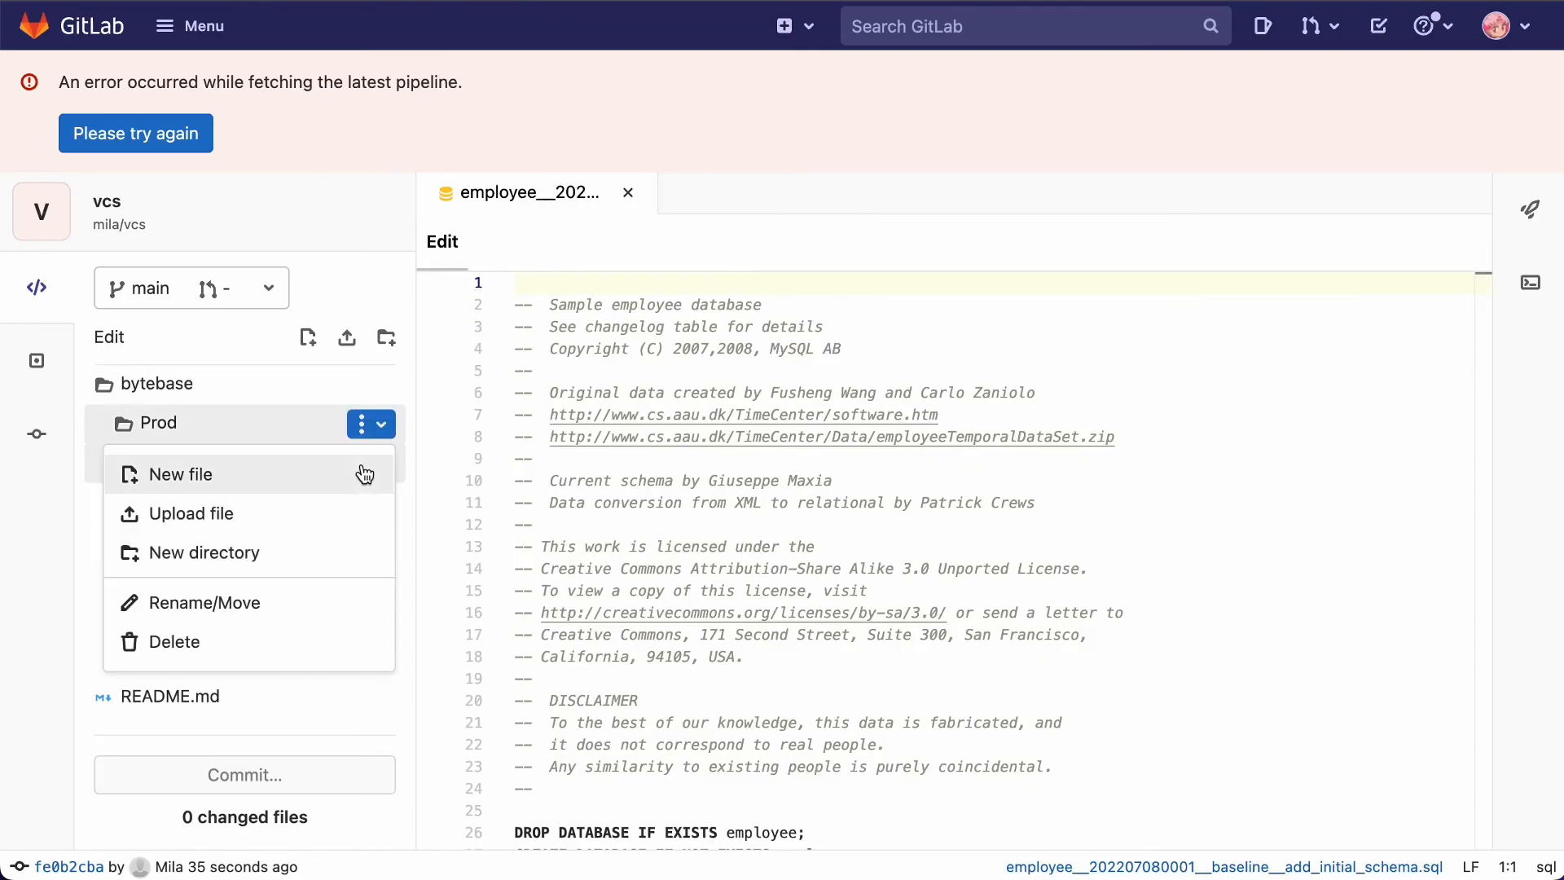
pyautogui.click(363, 472)
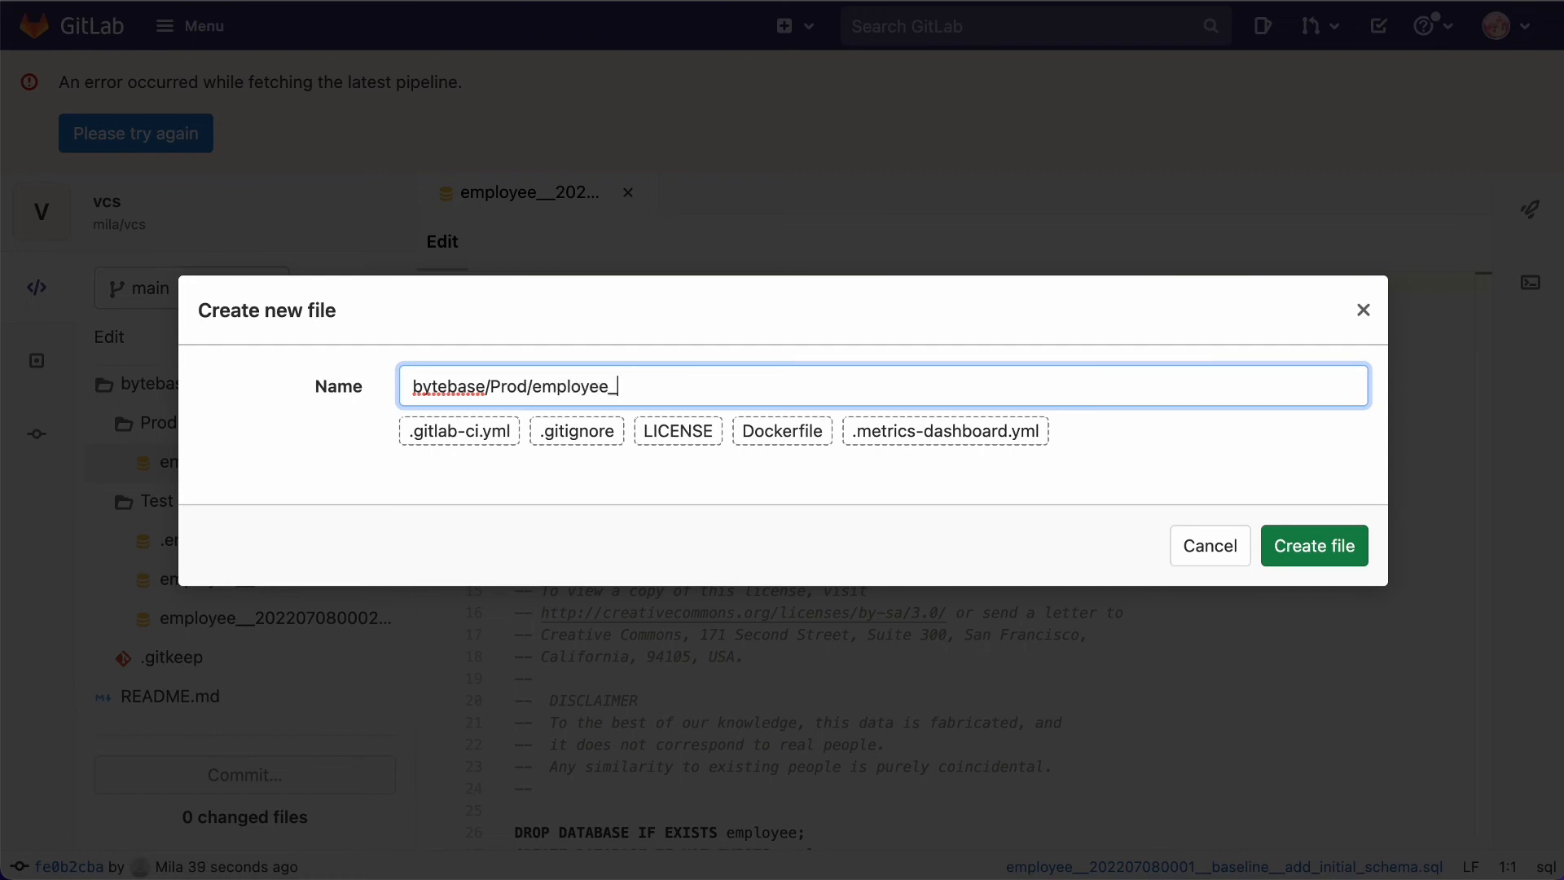
pyautogui.write('employee__202207080')
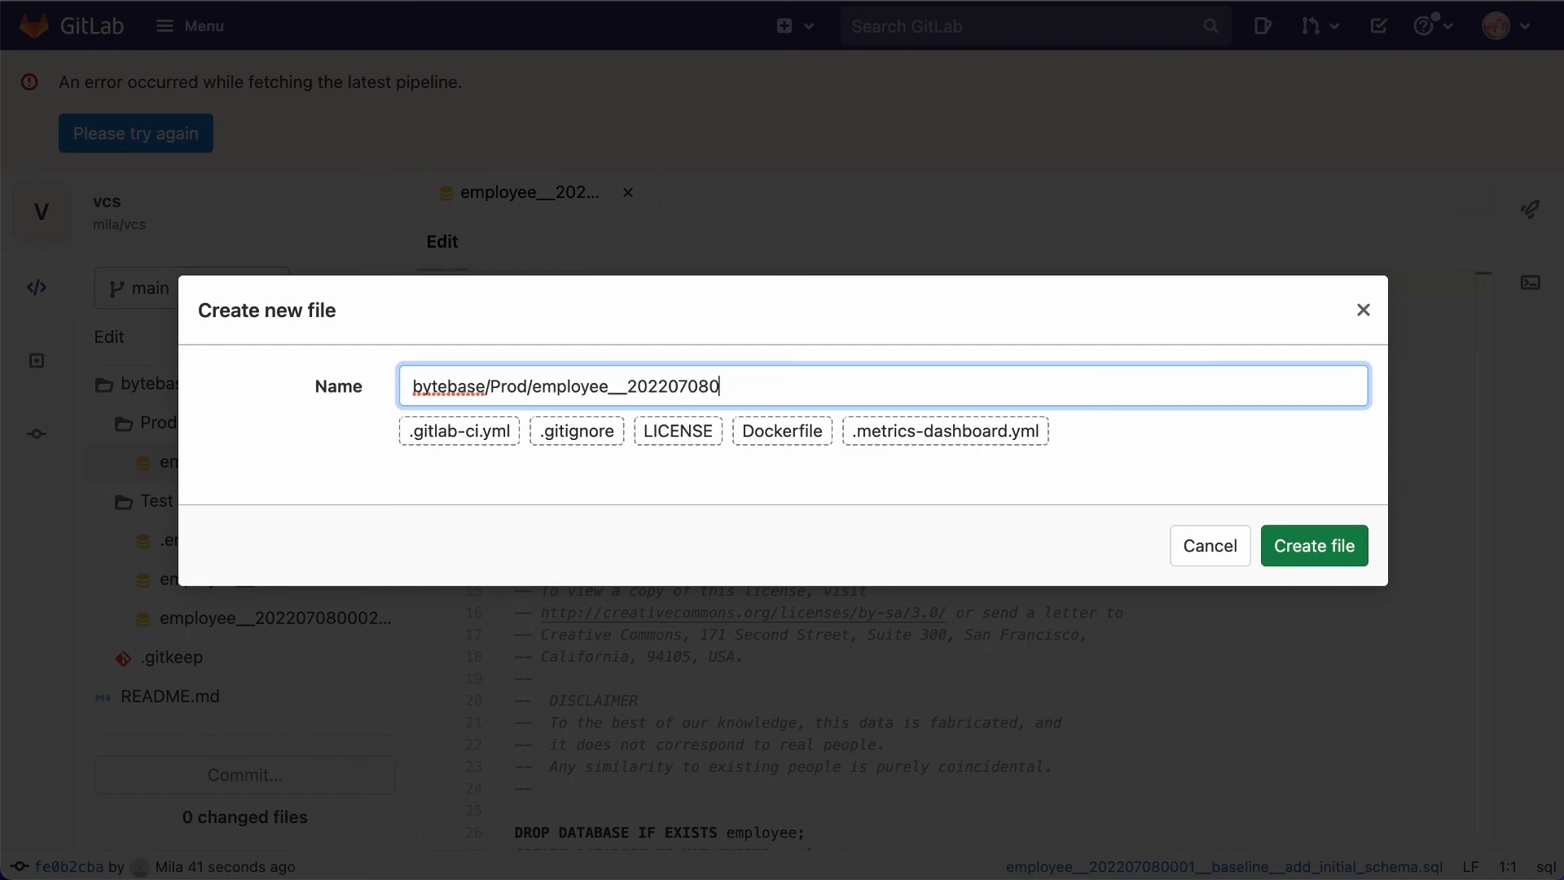
pyautogui.write('002__migrate__')
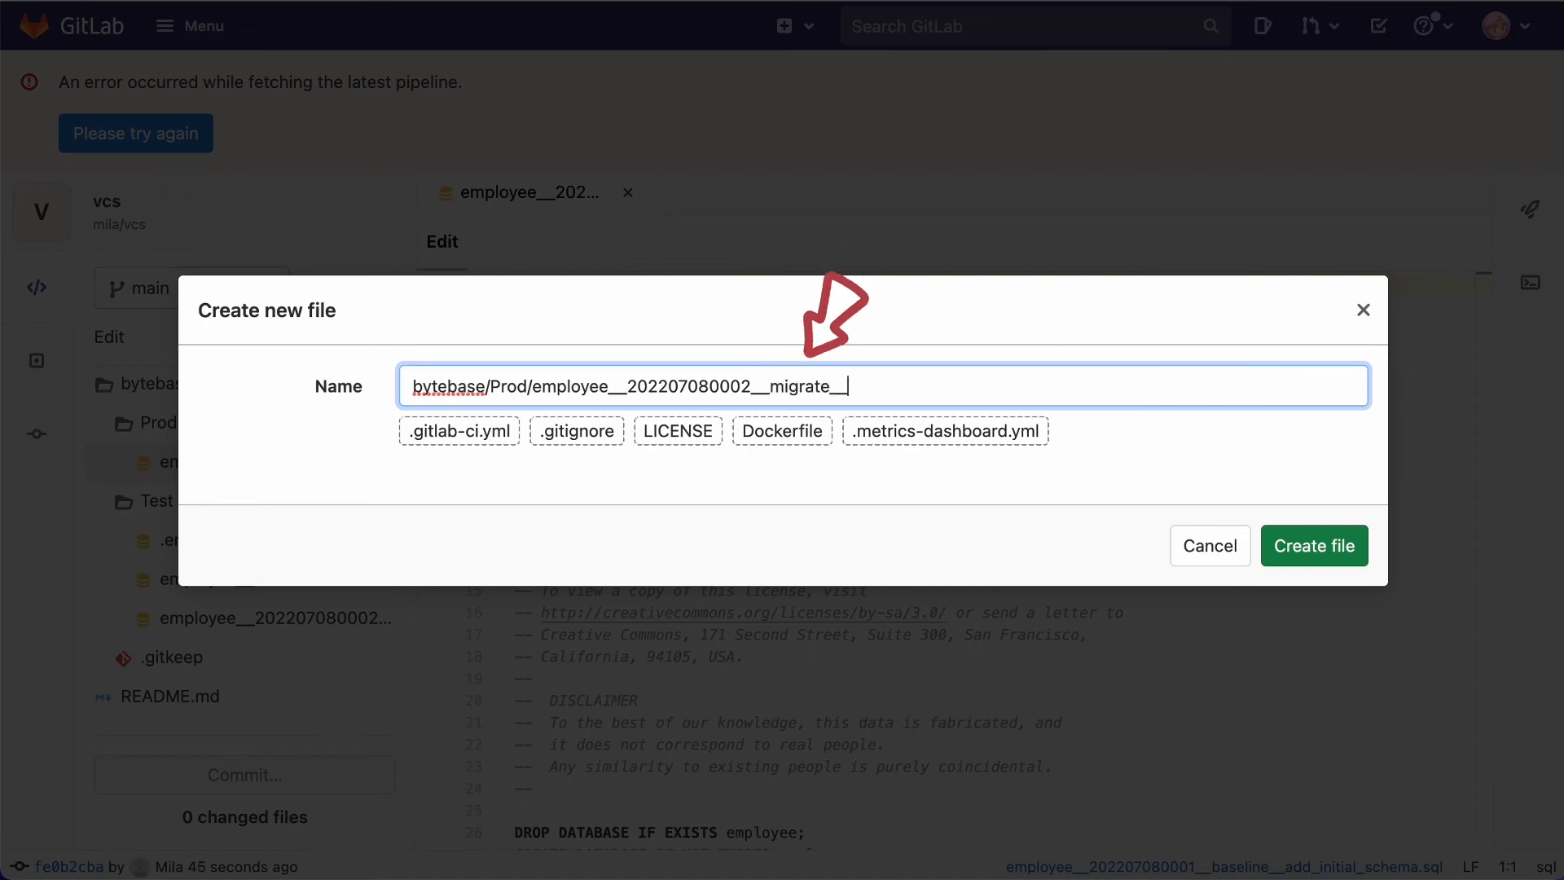
pyautogui.write('creea')
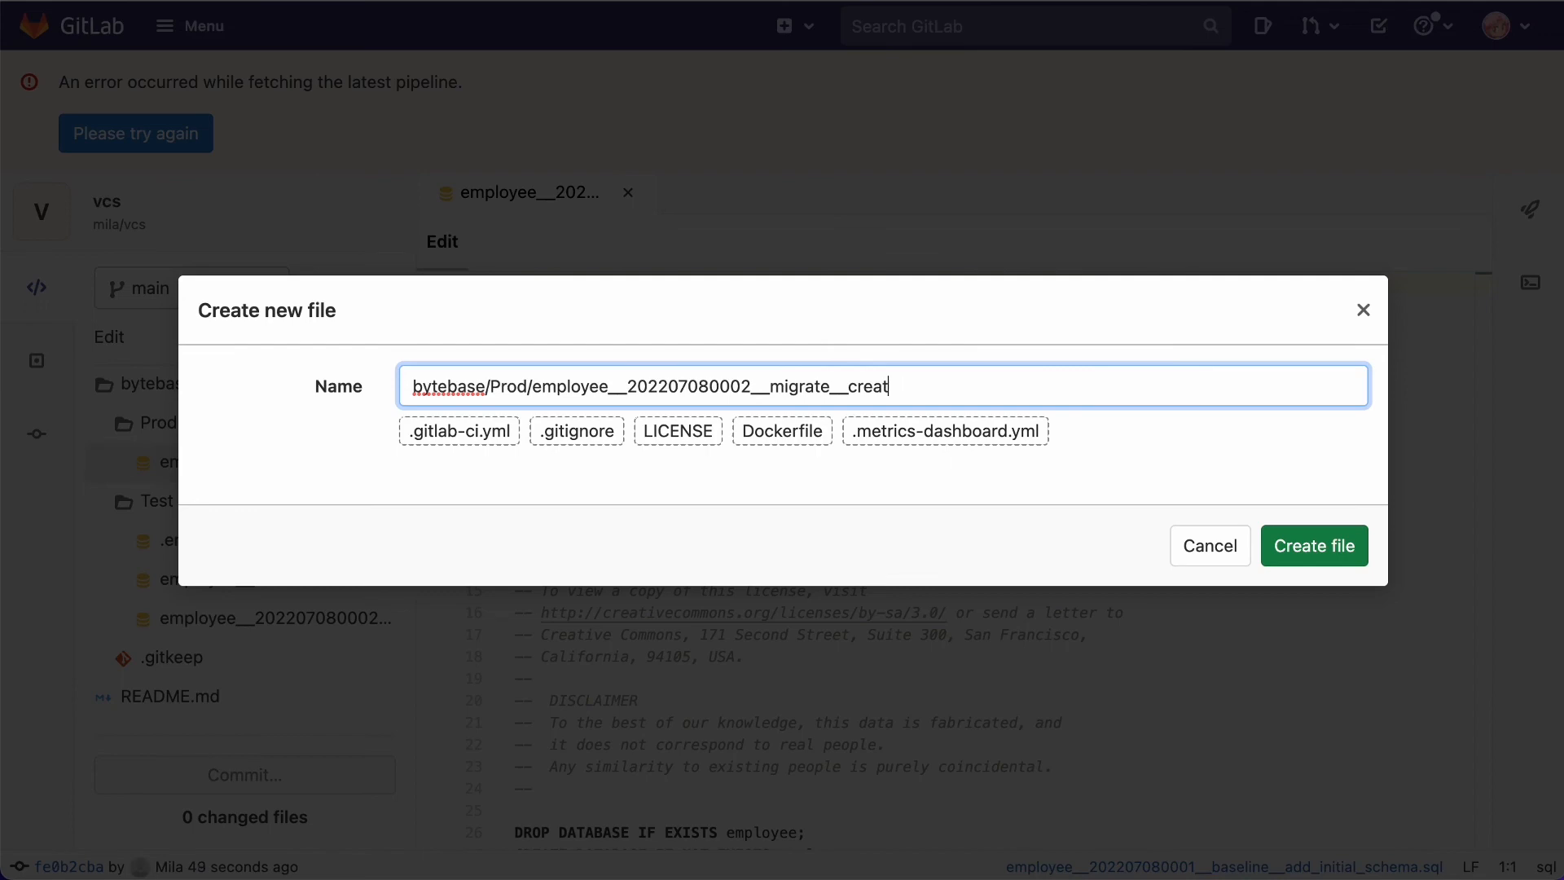
pyautogui.write('e_table.sql')
pyautogui.click(1157, 429)
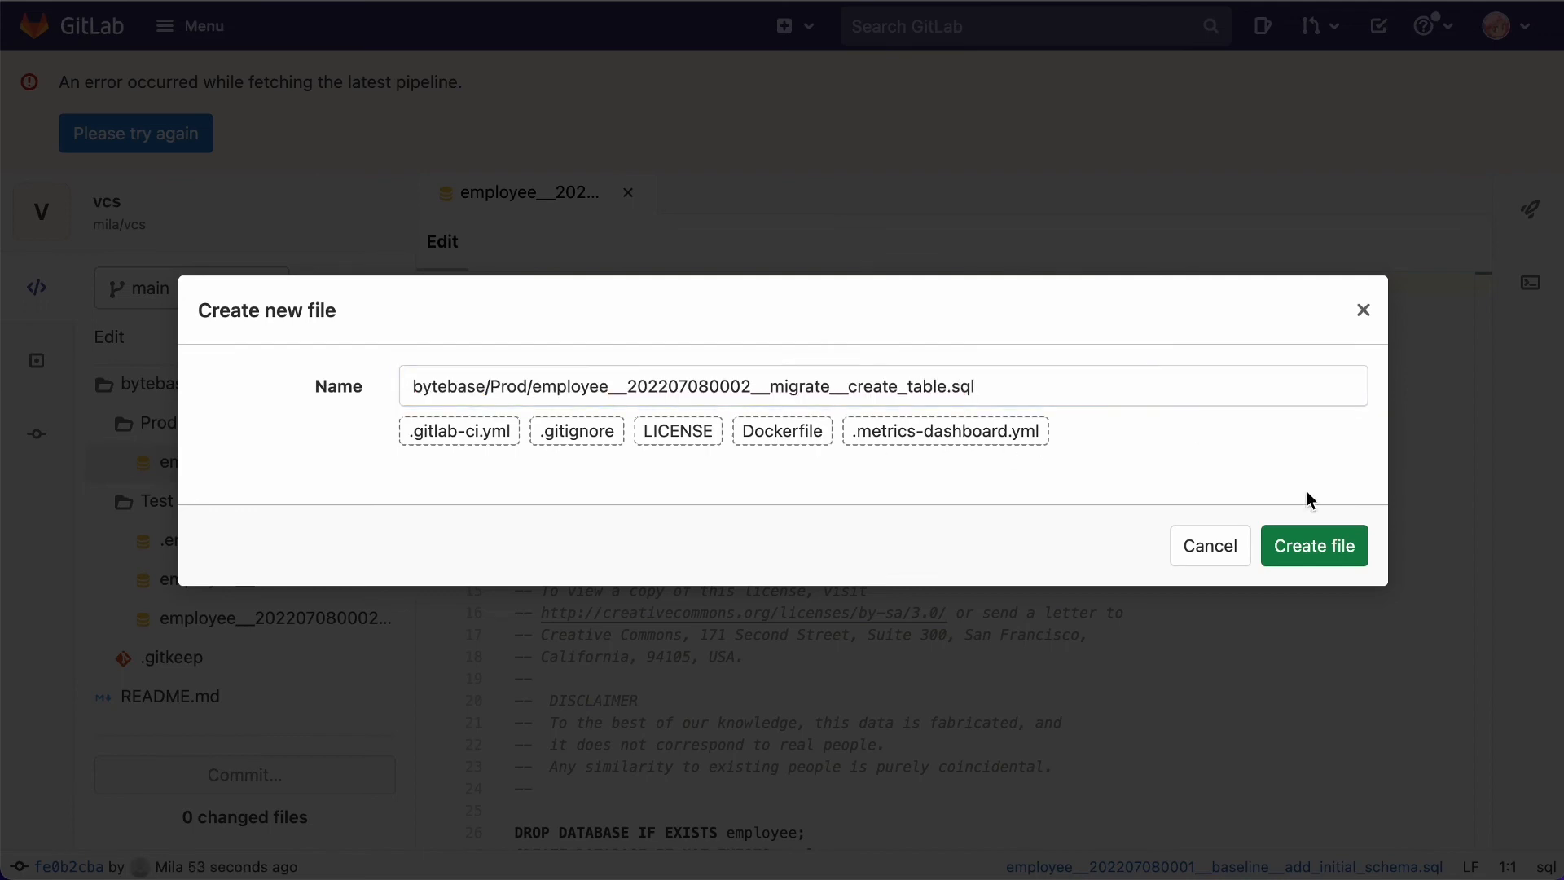
pyautogui.click(1315, 549)
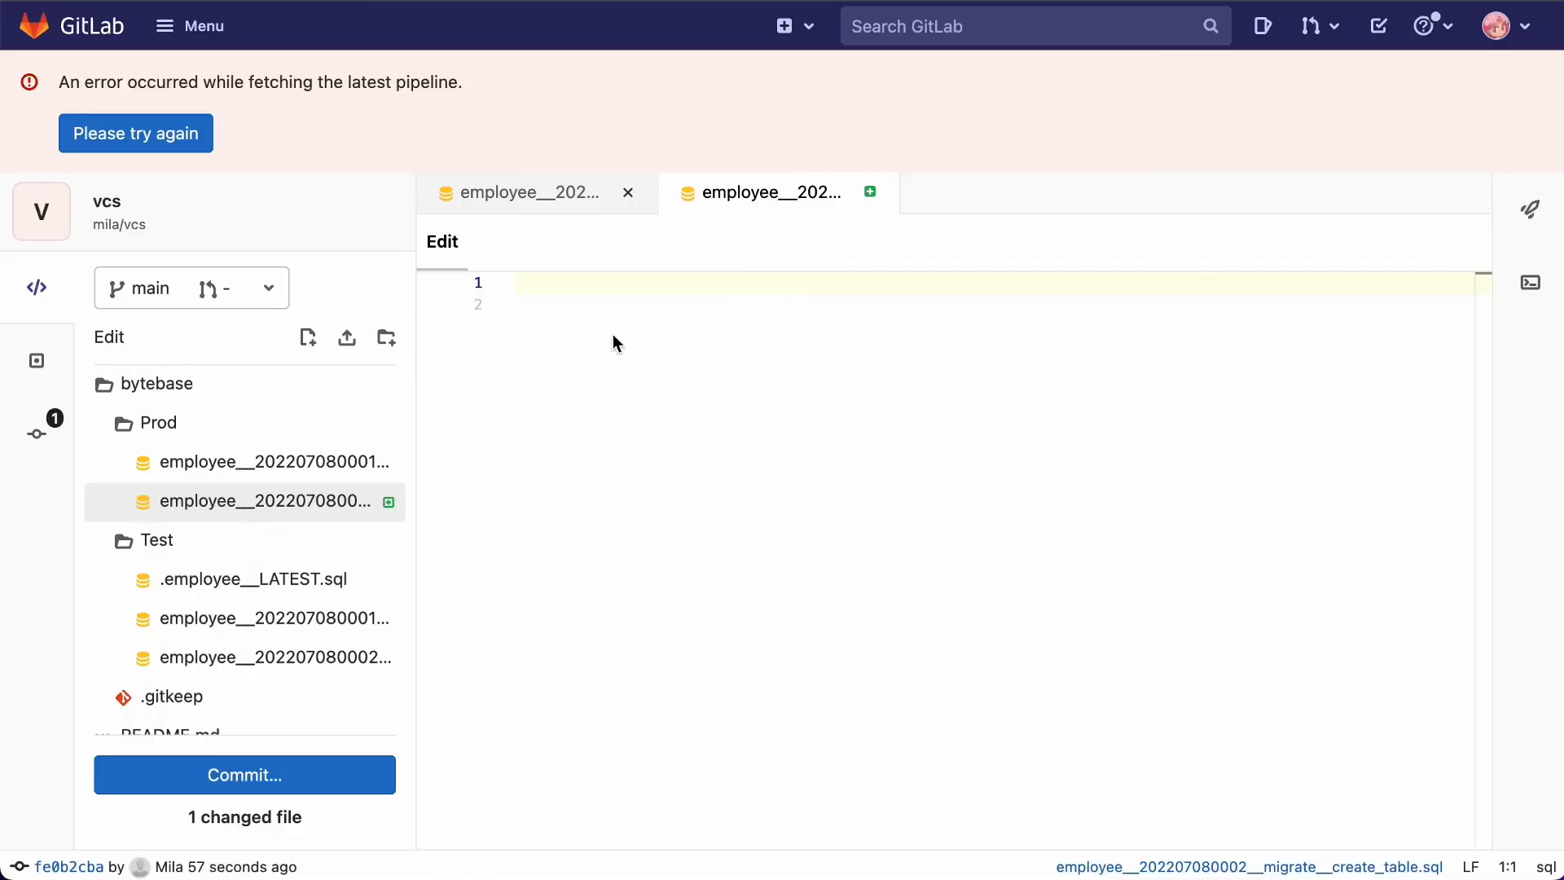
# Step: Add SQL creating table persons with id int PRIMARY KEY and lastName, firstName, address and city as varchar(255), and commit it to main
pyautogui.write('CREATE TABLE persons (     id int PRIMARY KEY,     lastName varchar(255),     firstName varchar(255),     address varchar(255),     city varchar(255) );')
pyautogui.click(318, 777)
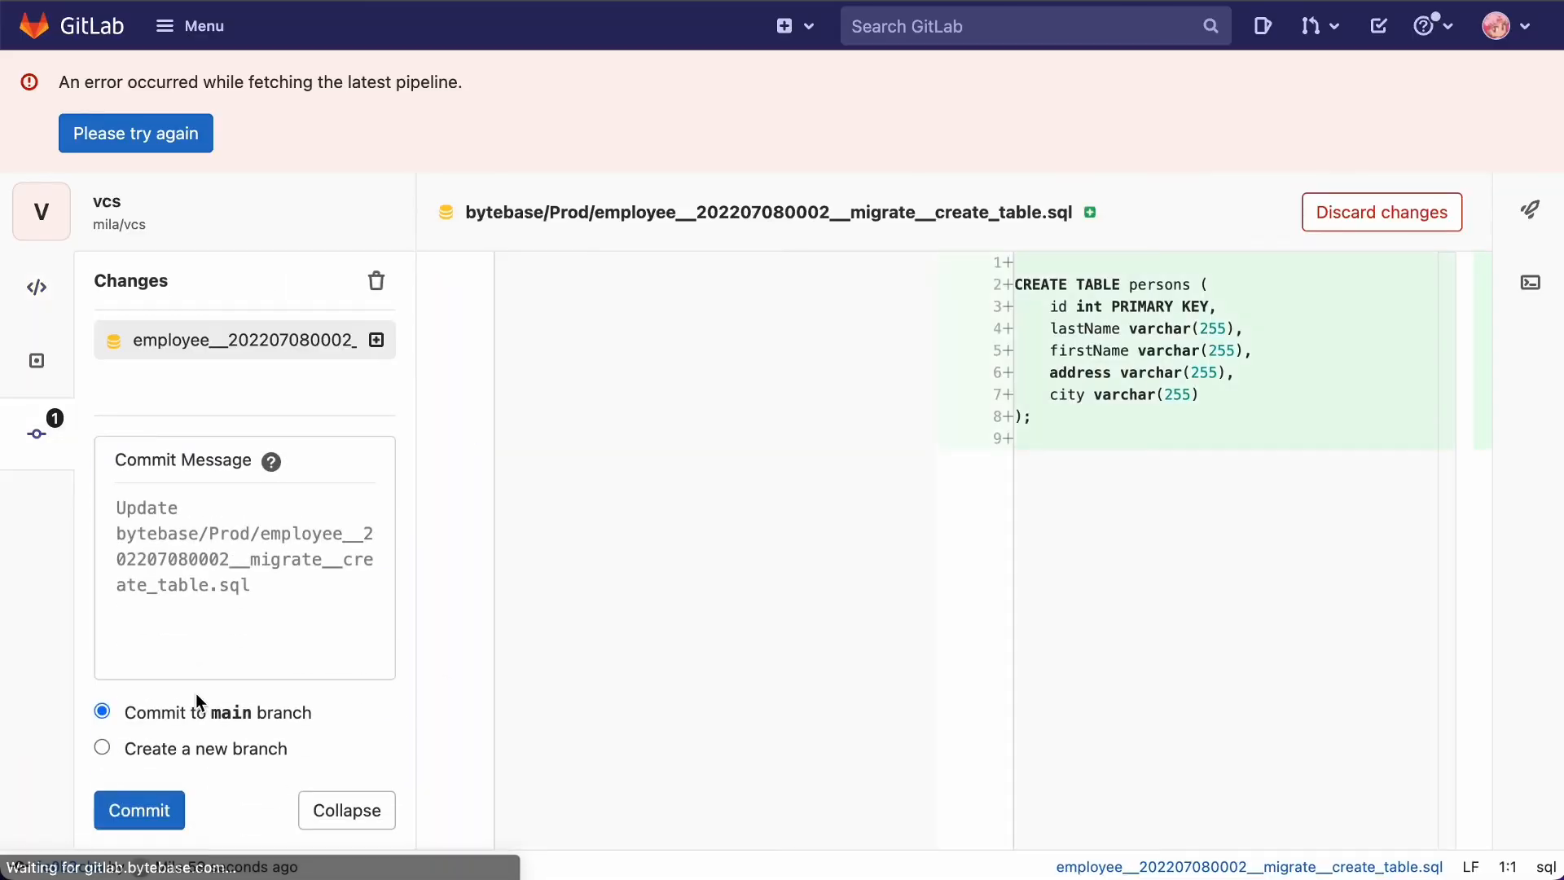
pyautogui.click(139, 810)
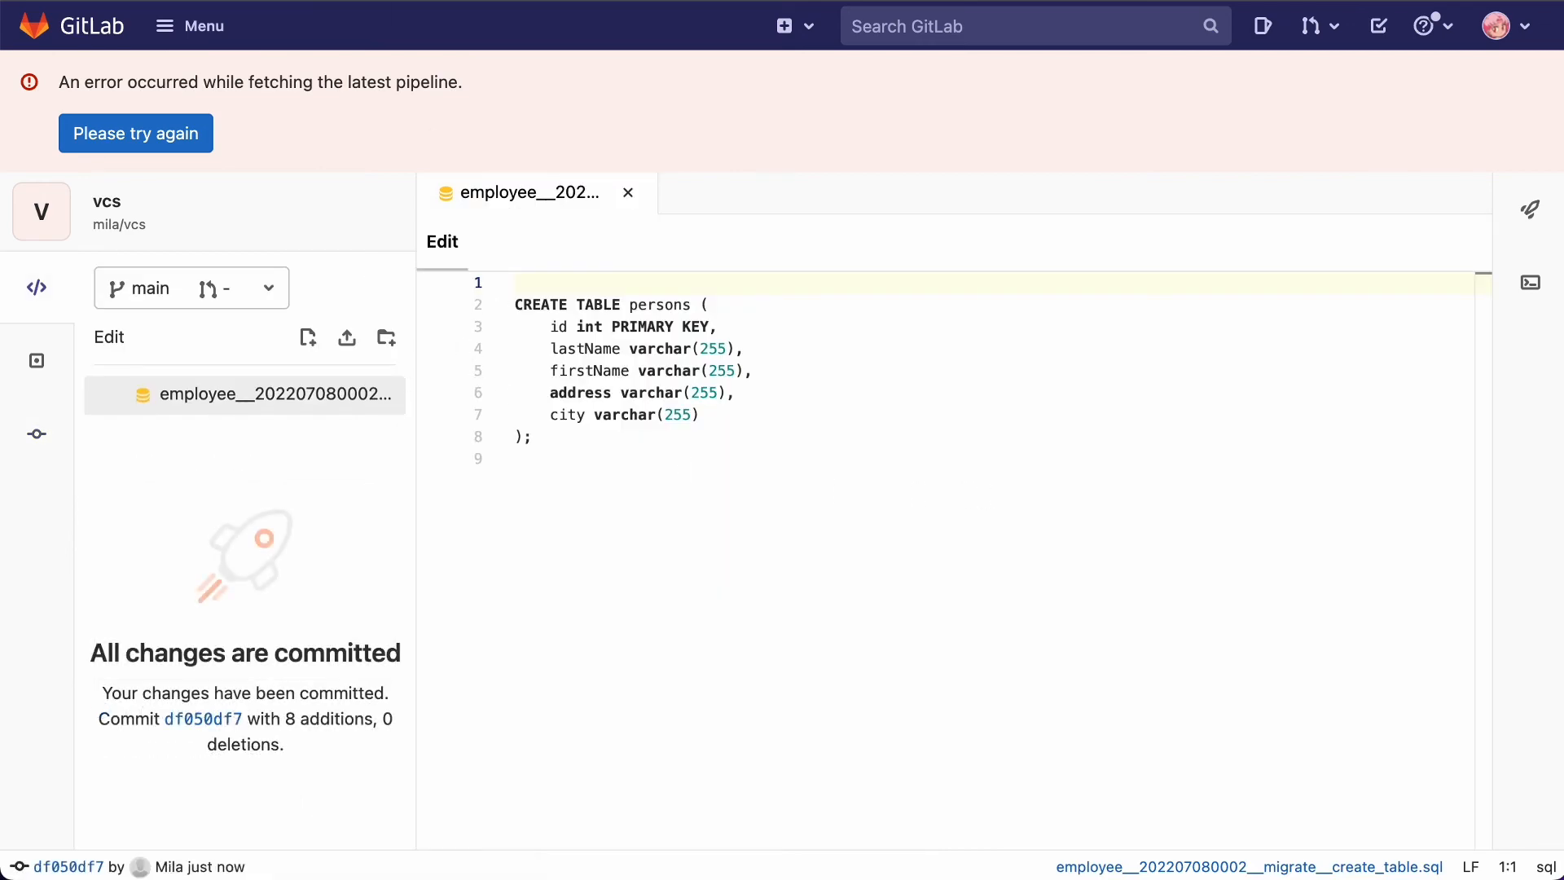
# Step: Switch to Bytebase and review the issue generated for the Prod create_table migration
pyautogui.click(203, 3)
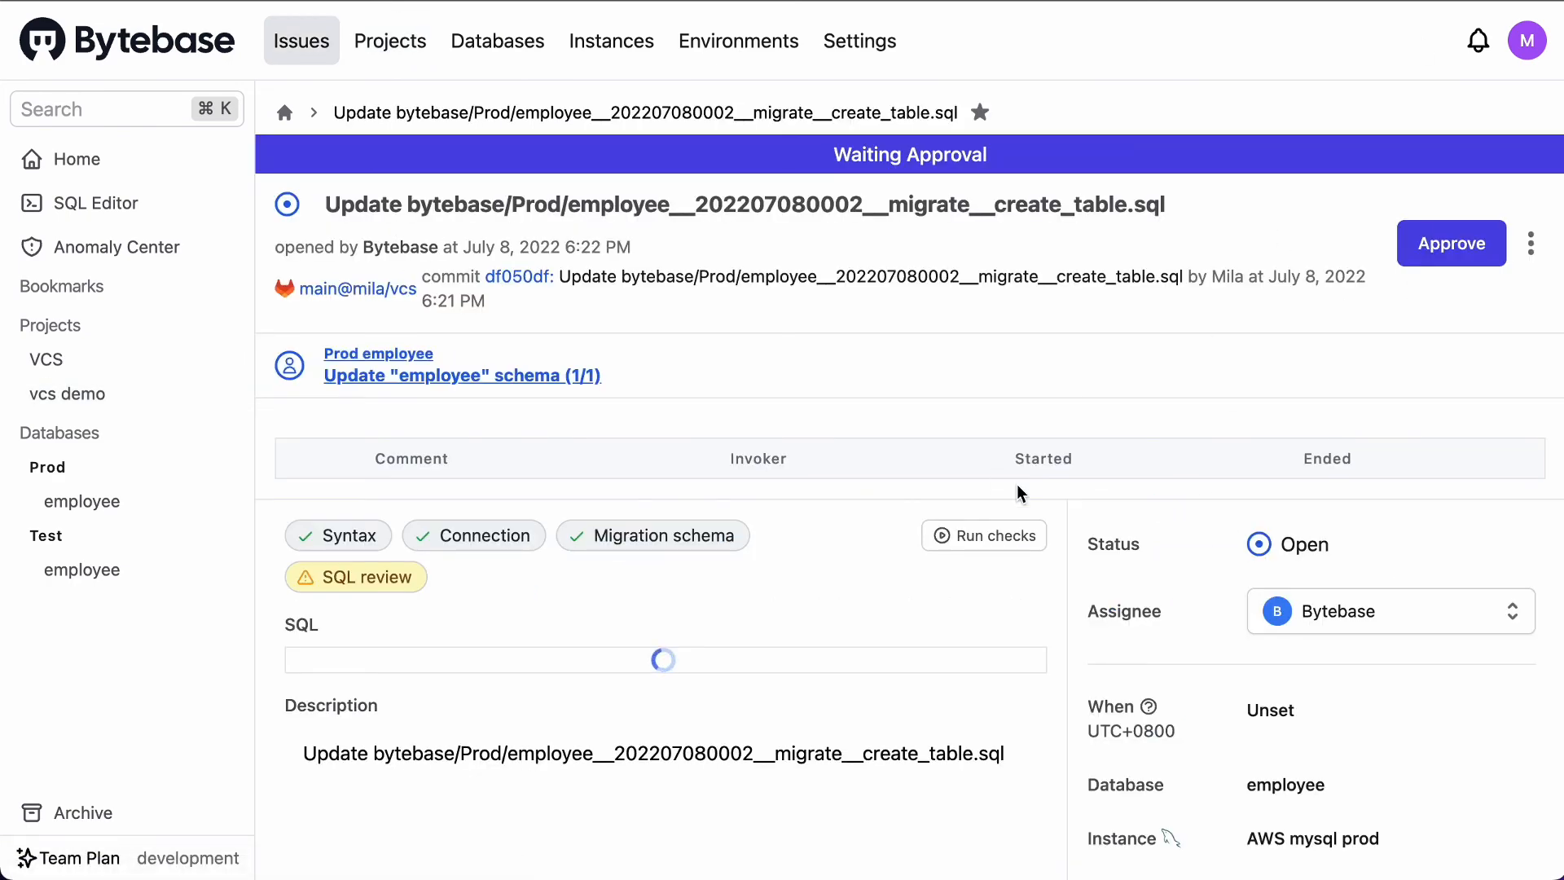
pyautogui.scroll(-5, 1179, 464)
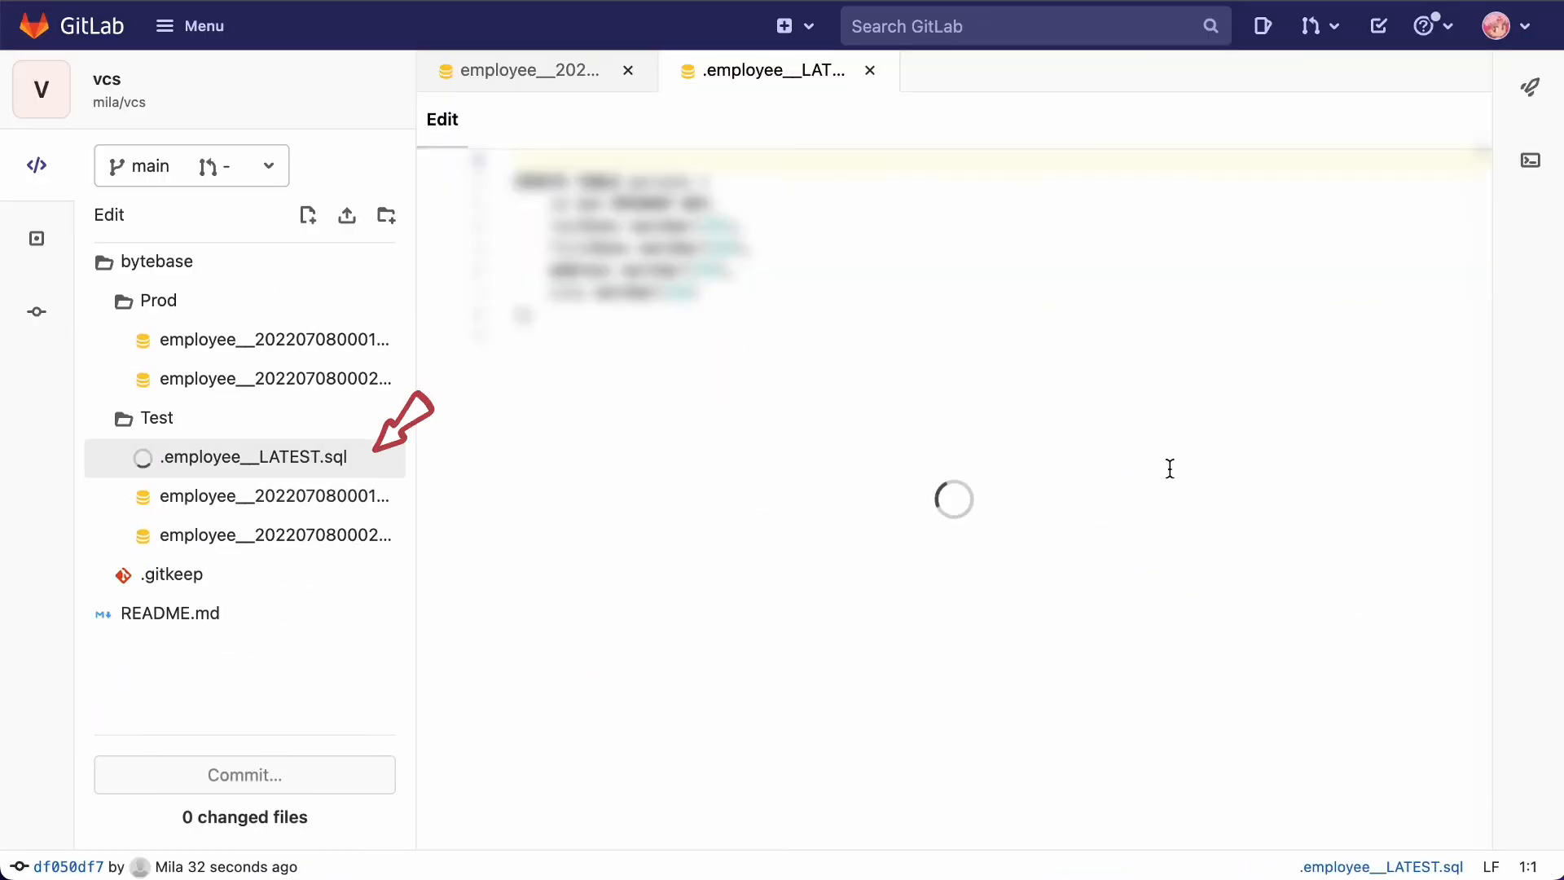
# Step: In GitLab, examine the Test folder's .employee__LATEST.sql schema file, including the persons table definition
pyautogui.scroll(-15, 1170, 464)
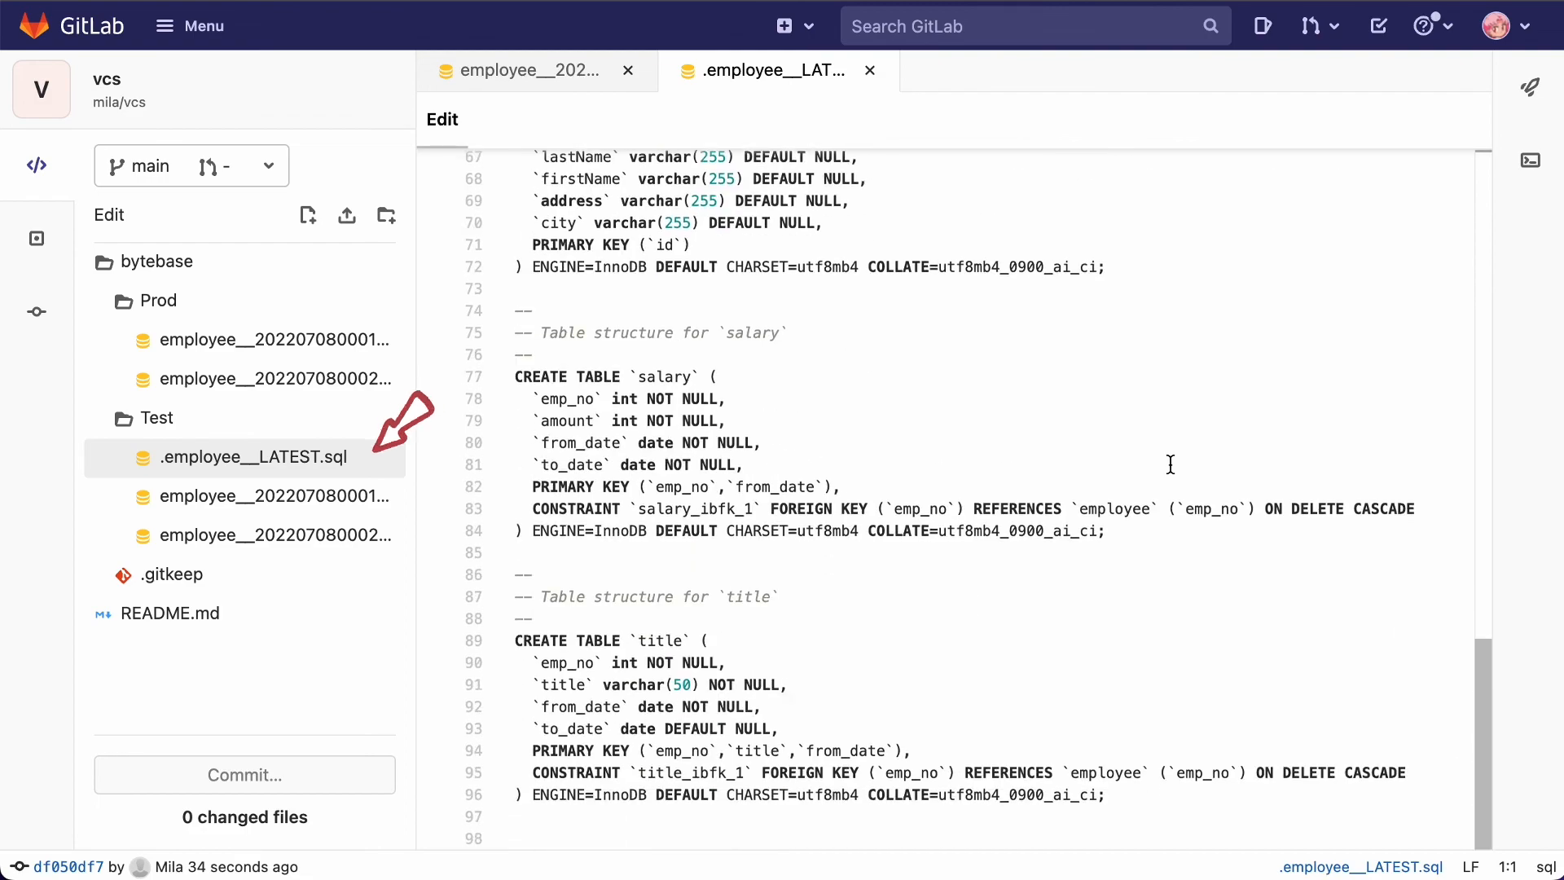
pyautogui.scroll(15, 1170, 464)
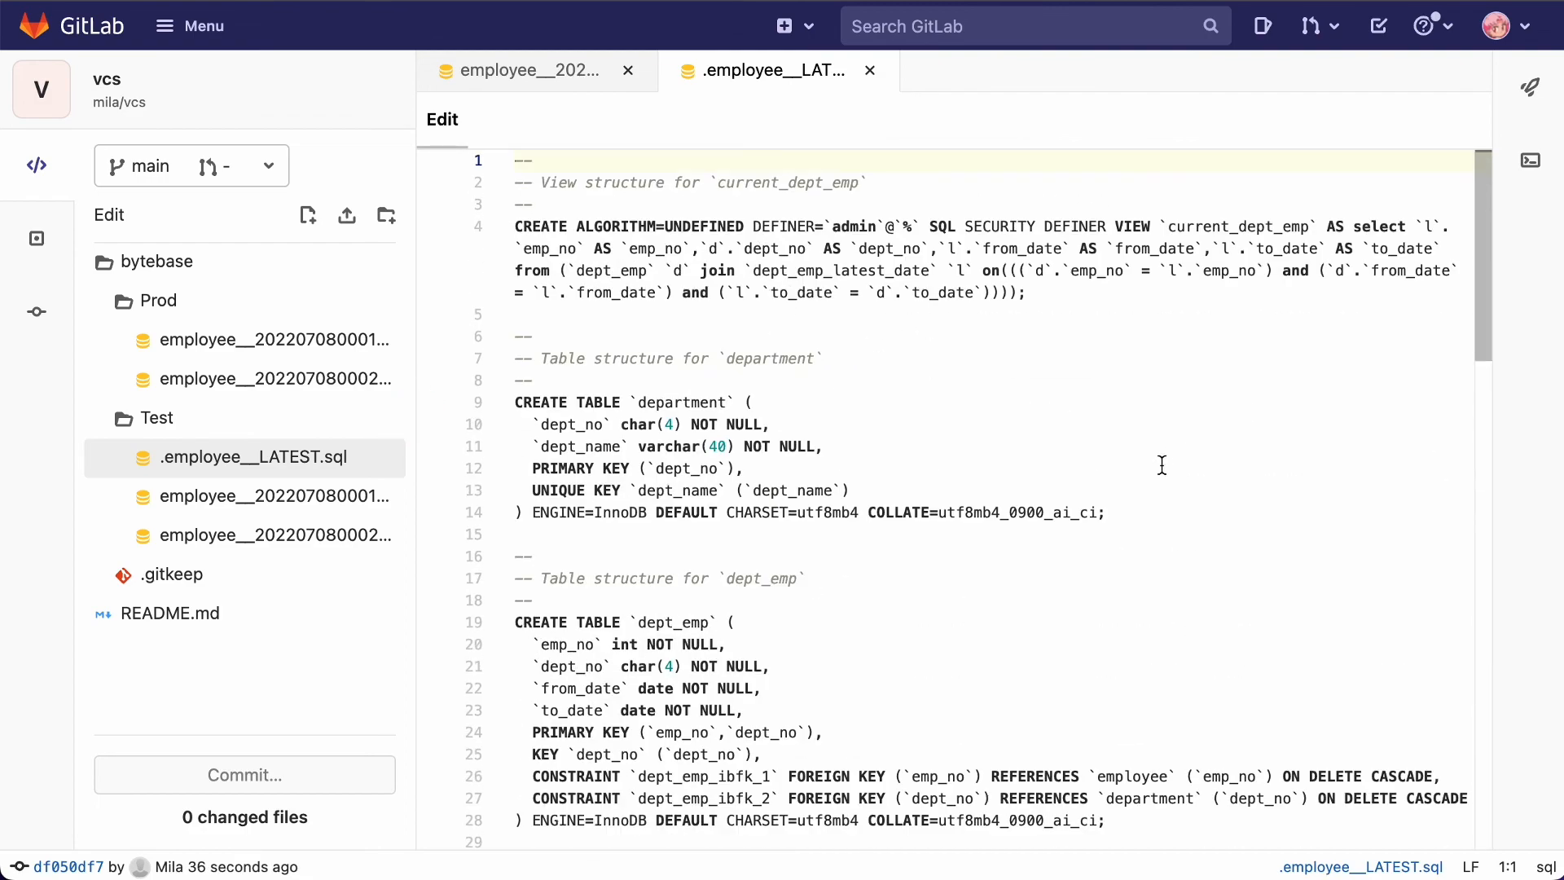
pyautogui.scroll(-12, 965, 694)
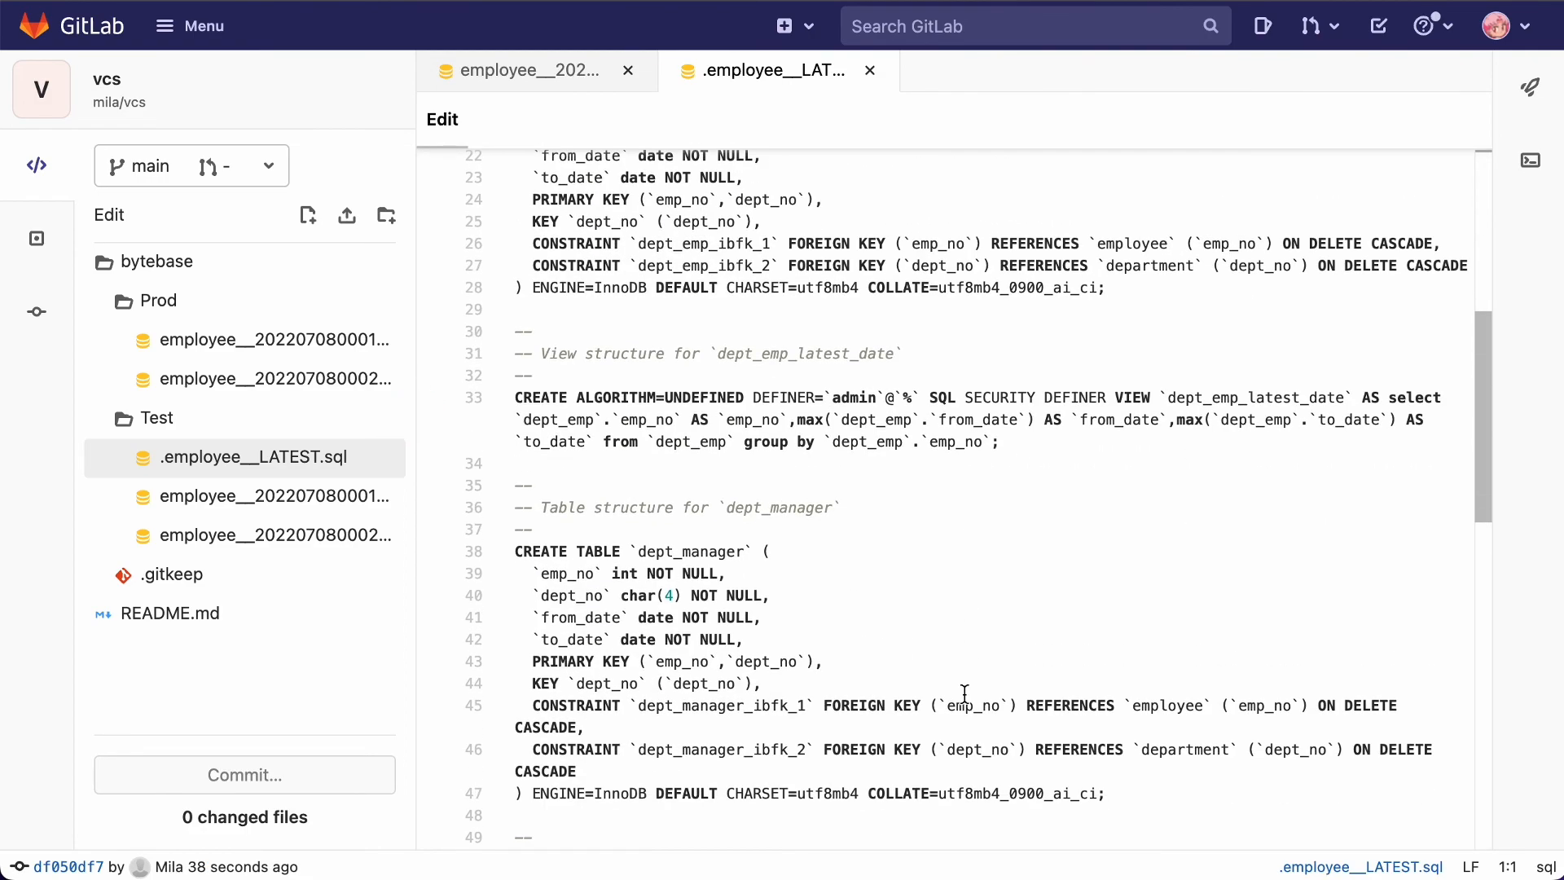
pyautogui.scroll(-5, 965, 695)
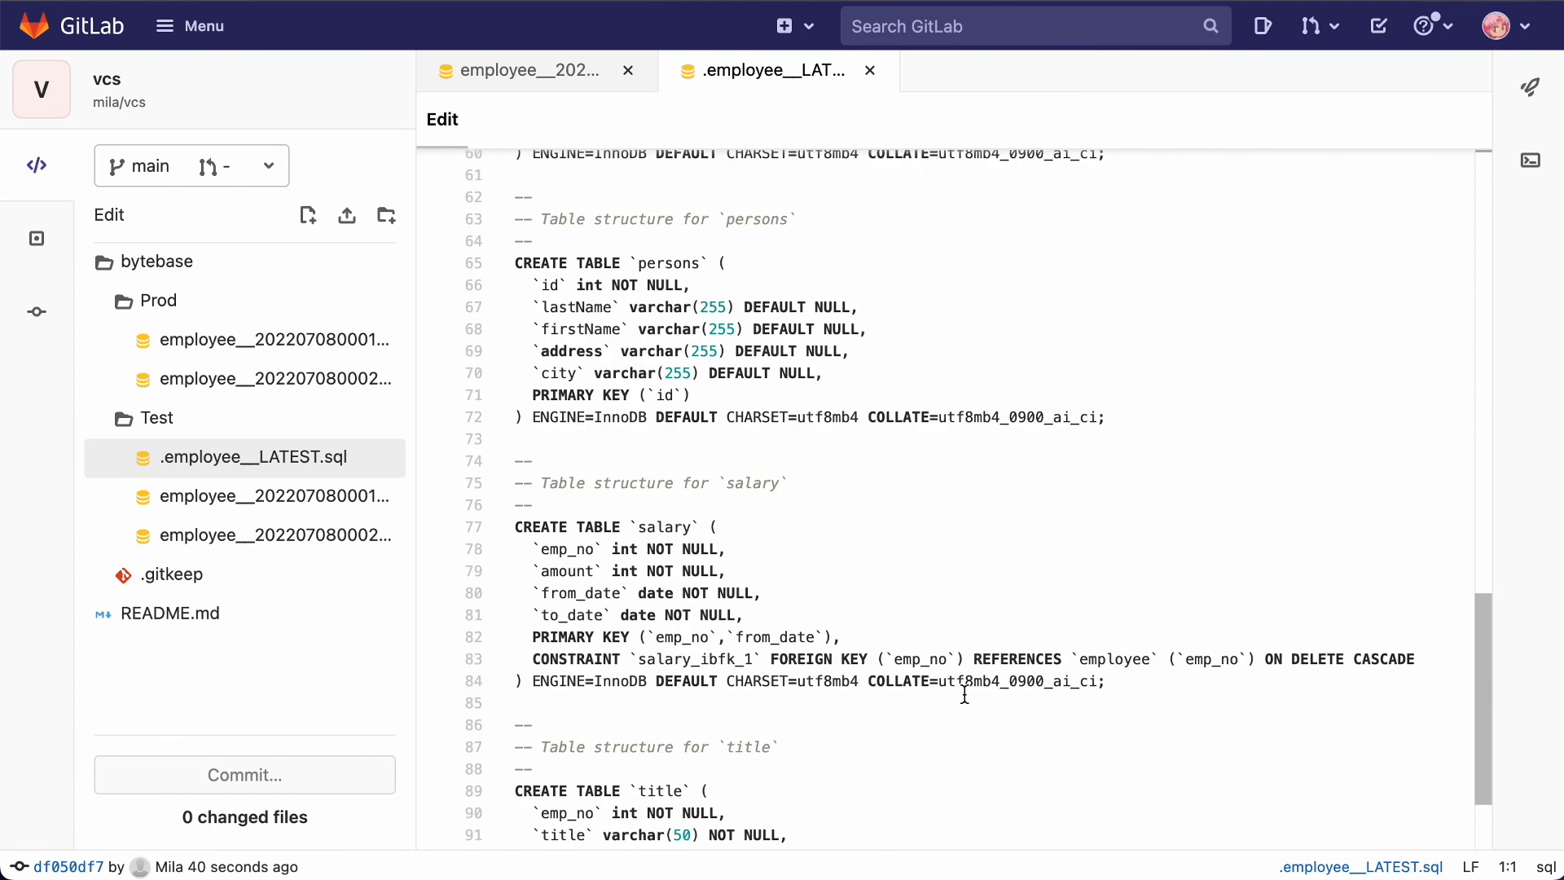